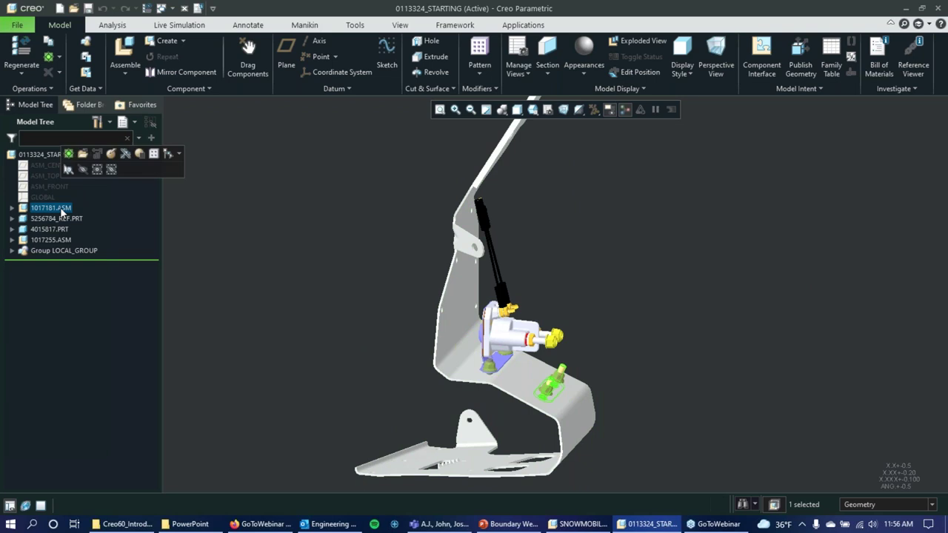
- Open the bracket part 5256784_REF.PRT from the assembly in its own maximized window
{"action": "left_click", "coordinate": [58, 230]}
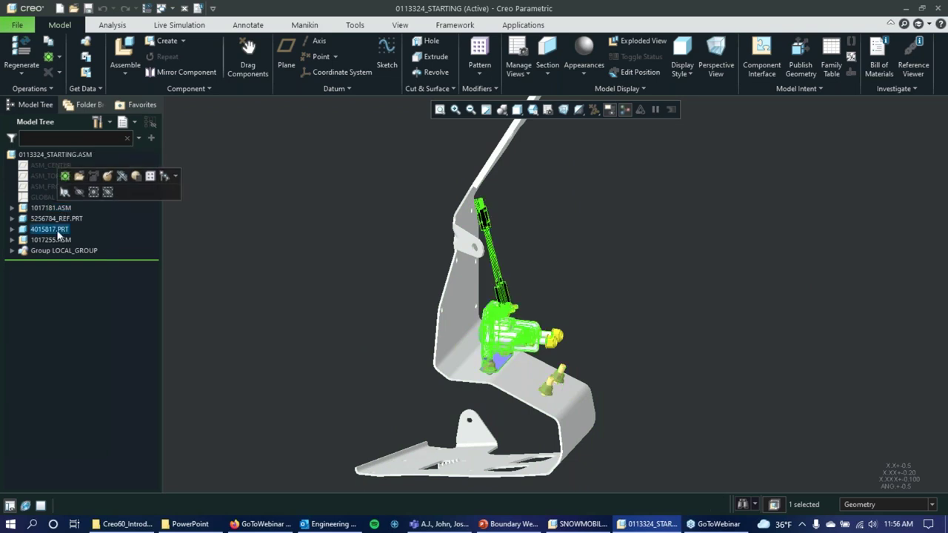
{"action": "left_click", "coordinate": [45, 209]}
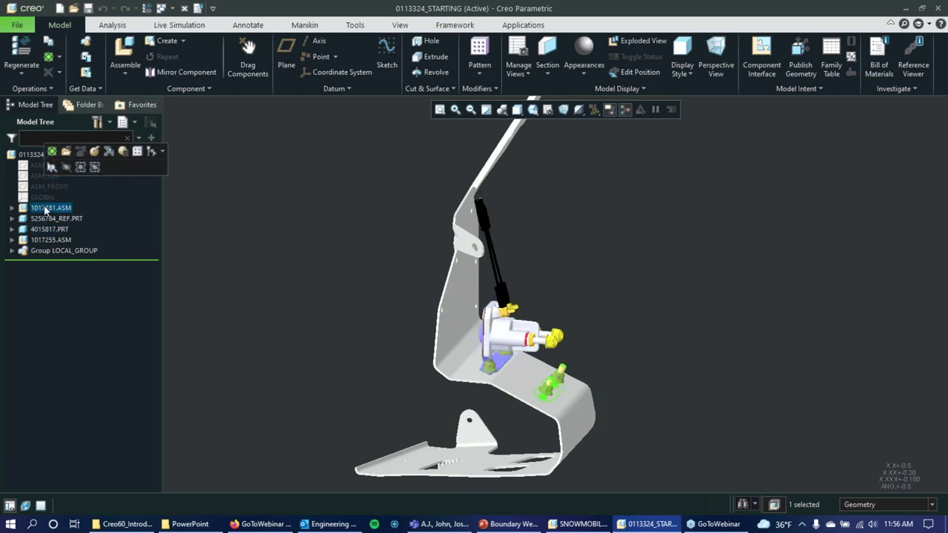
{"action": "left_click", "coordinate": [46, 219]}
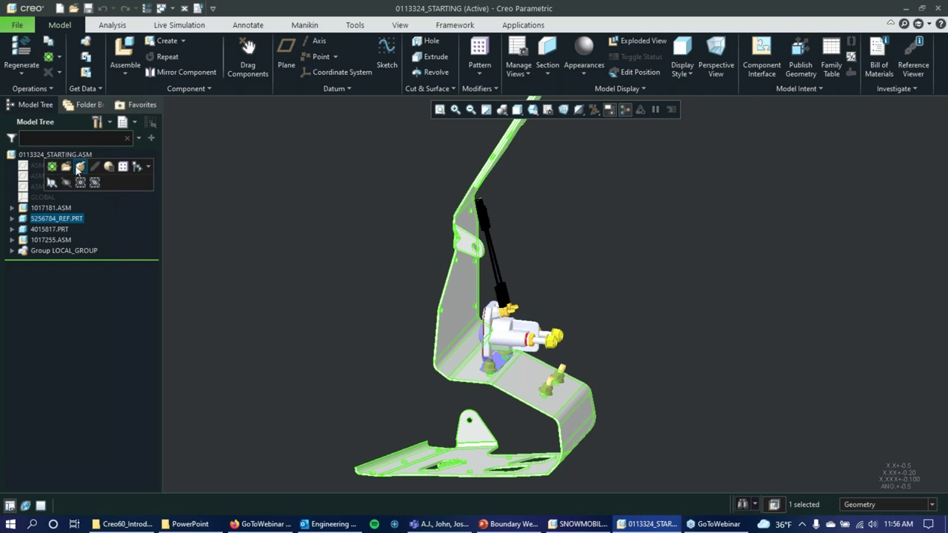
{"action": "left_click", "coordinate": [71, 168]}
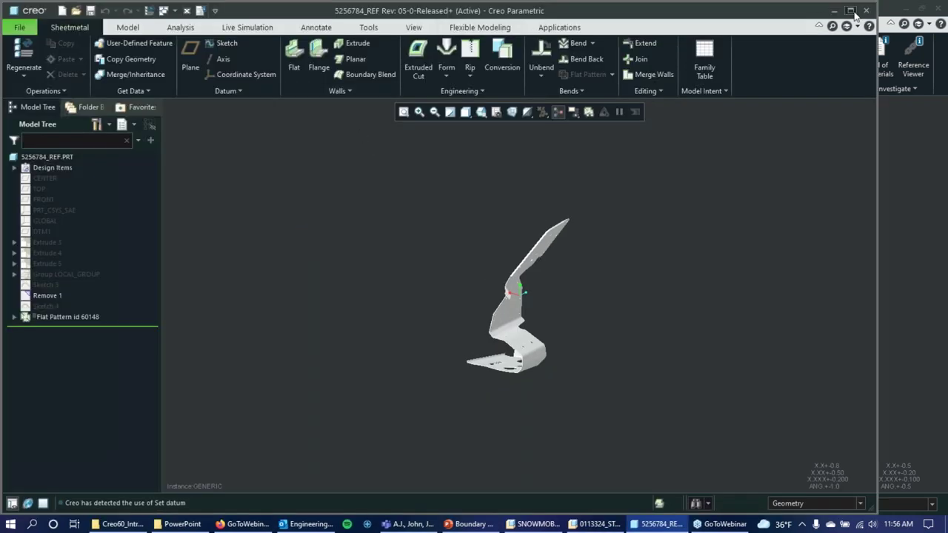
{"action": "left_click", "coordinate": [851, 10]}
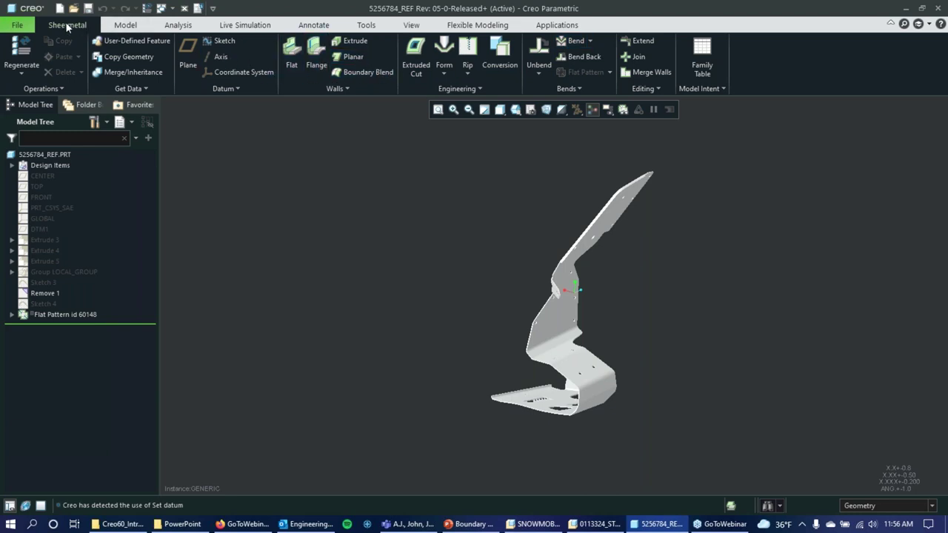
- Compare the general modeling and sheetmetal tool sets, then examine the bracket's shape and its feature list
{"action": "left_click", "coordinate": [120, 22]}
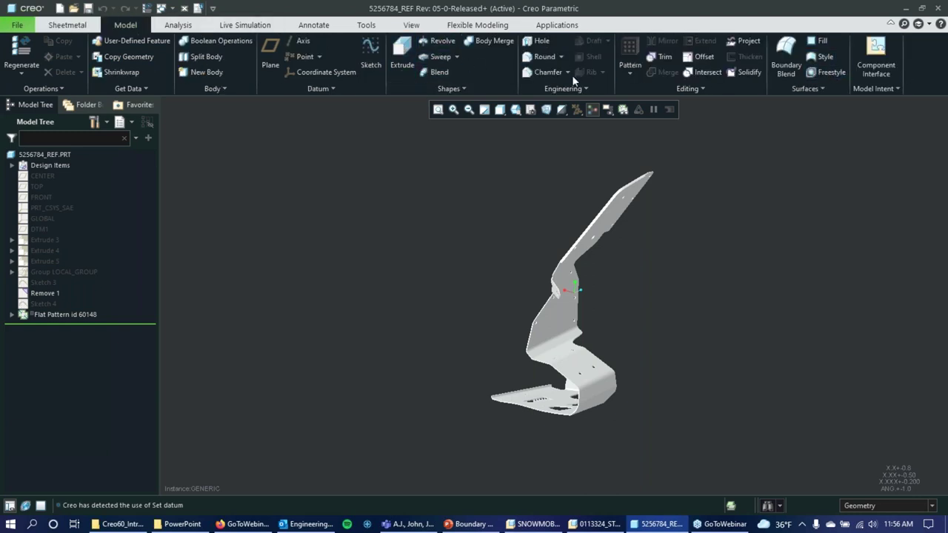
{"action": "left_click", "coordinate": [63, 23]}
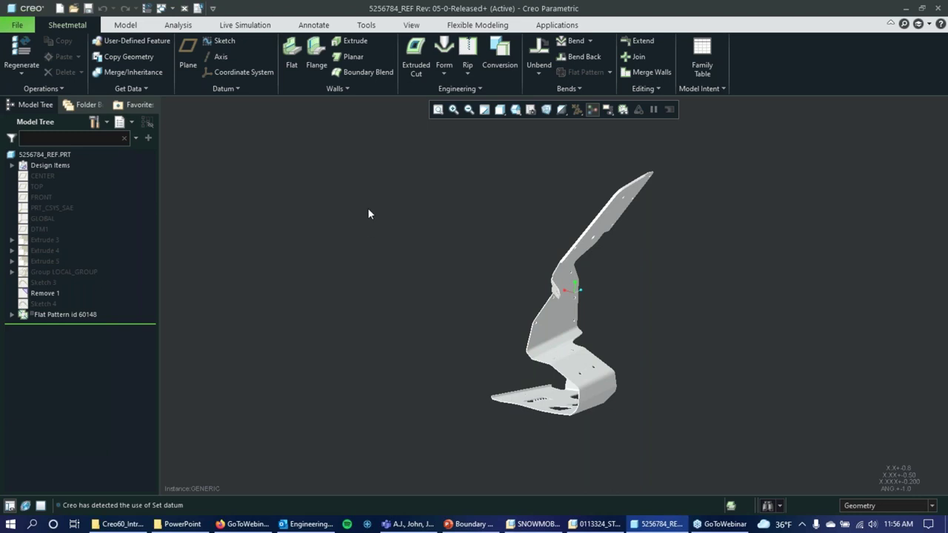
{"action": "middle_click_drag", "start_coordinate": [442, 210], "coordinate": [633, 257]}
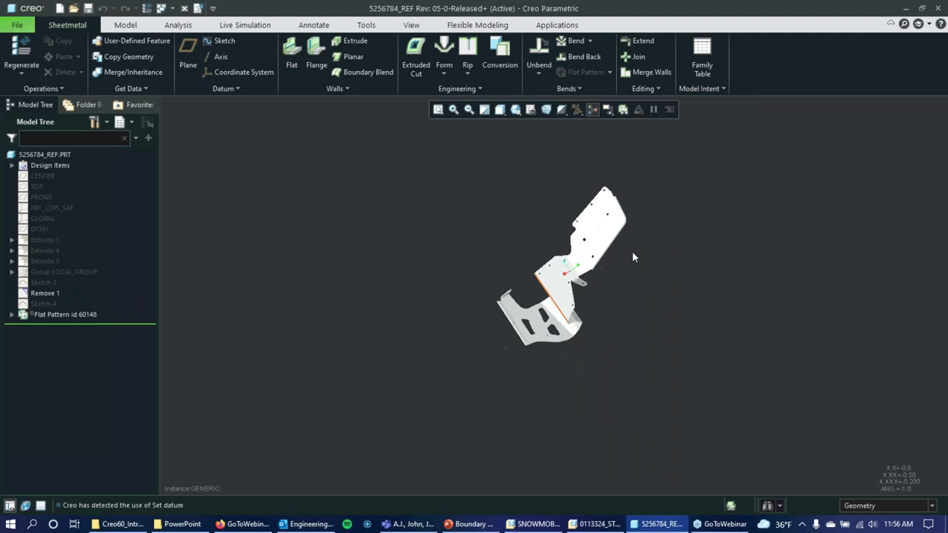
{"action": "left_click", "coordinate": [603, 216]}
{"action": "middle_click_drag", "start_coordinate": [604, 216], "coordinate": [640, 186]}
{"action": "left_click", "coordinate": [408, 217]}
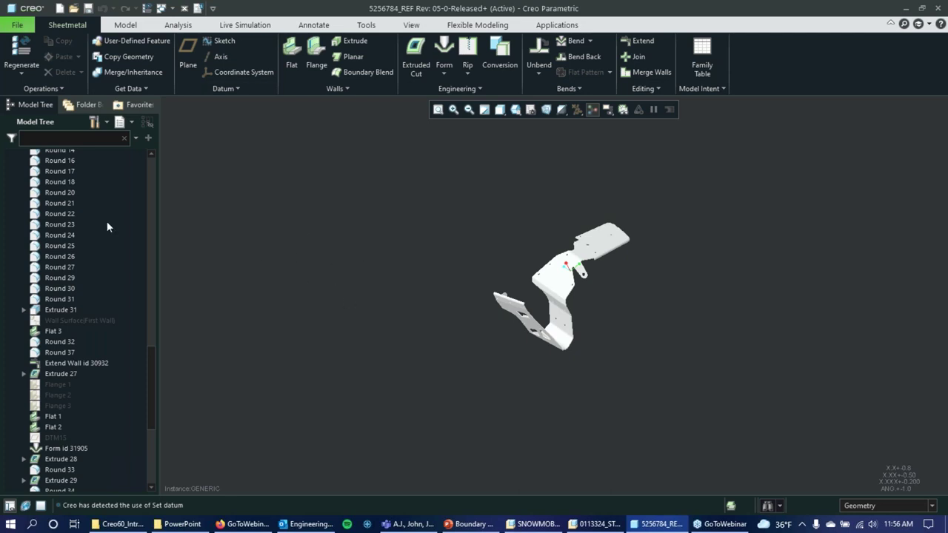
- Create a sheetmetal part named prt0001 from the default template, view its empty workspace and close it
{"action": "left_click", "coordinate": [59, 8]}
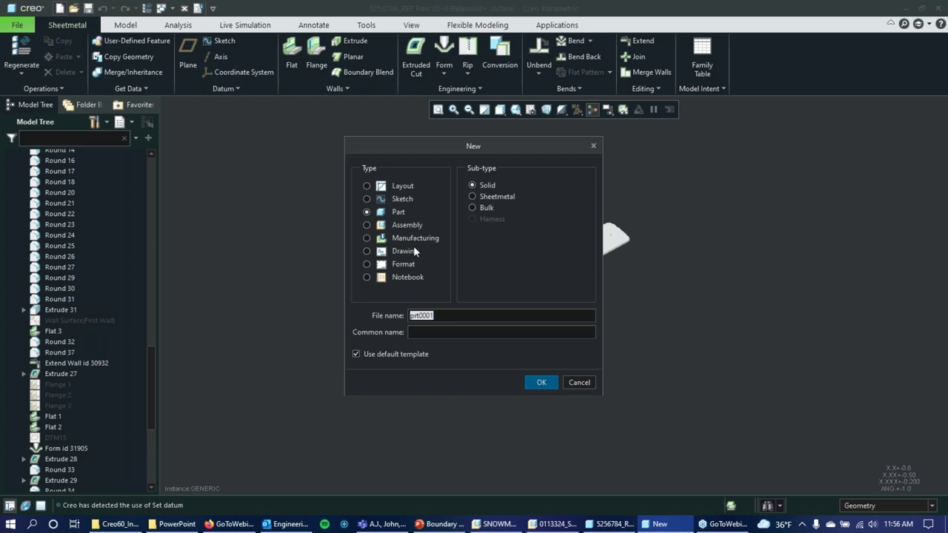
{"action": "left_click", "coordinate": [383, 212]}
{"action": "left_click", "coordinate": [491, 198]}
{"action": "left_click", "coordinate": [488, 186]}
{"action": "left_click", "coordinate": [543, 381]}
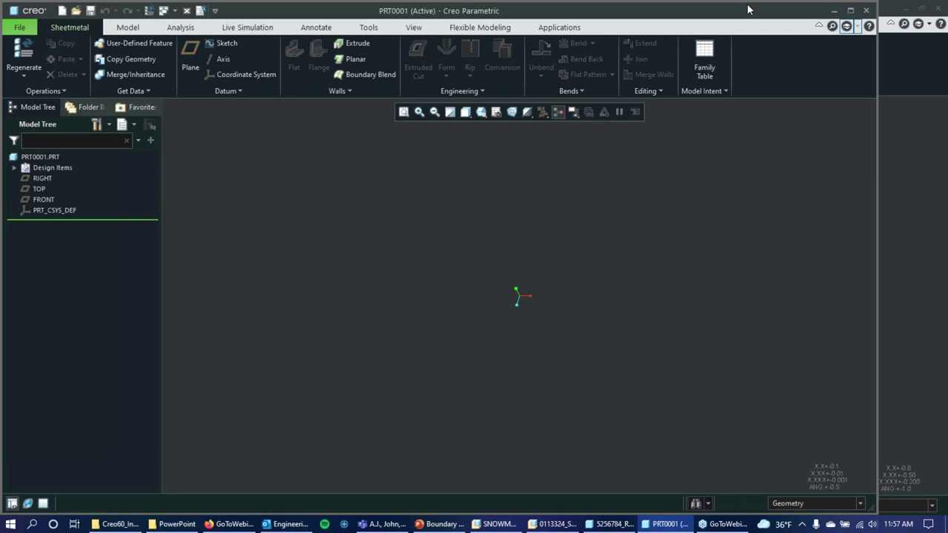
{"action": "double_click", "coordinate": [747, 9]}
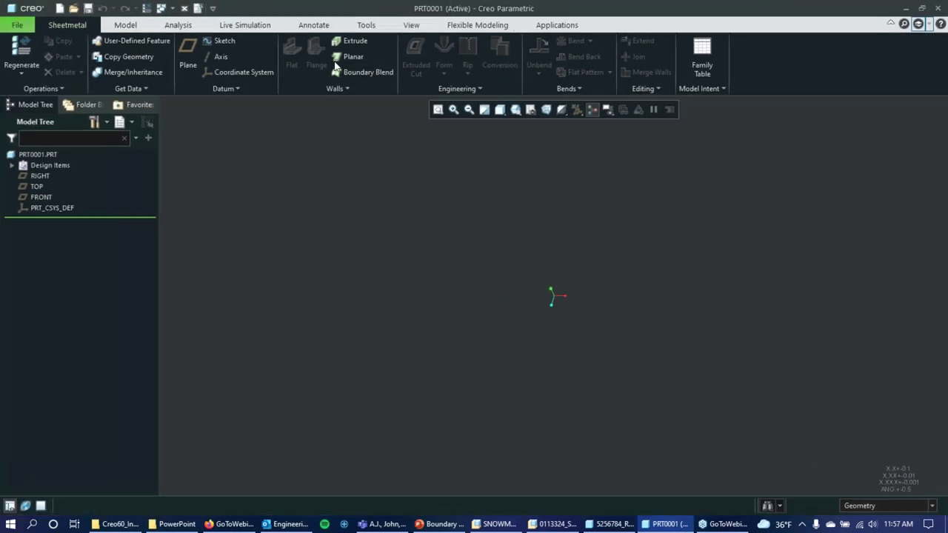
{"action": "scroll", "coordinate": [542, 287], "scroll_direction": "down", "scroll_amount": 10}
{"action": "scroll", "coordinate": [542, 285], "scroll_direction": "up", "scroll_amount": 6}
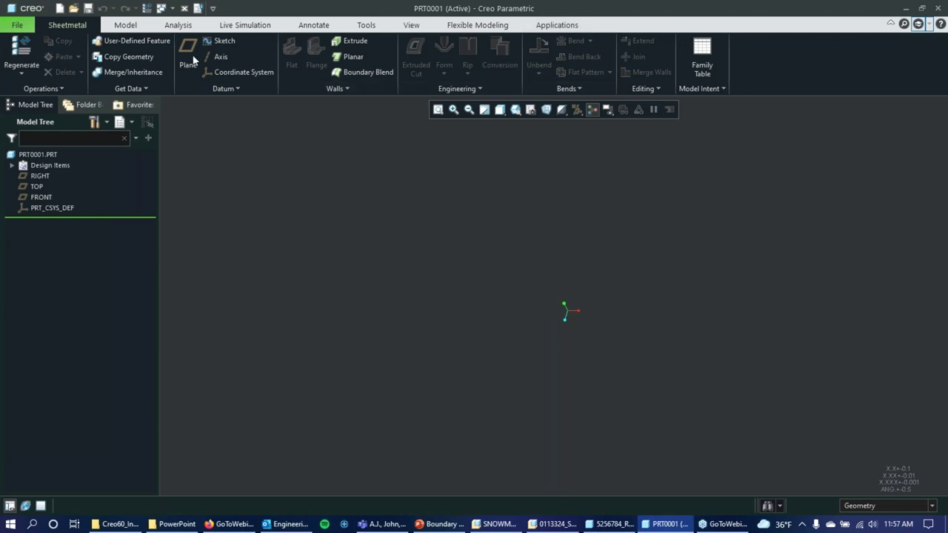
{"action": "left_click", "coordinate": [185, 8]}
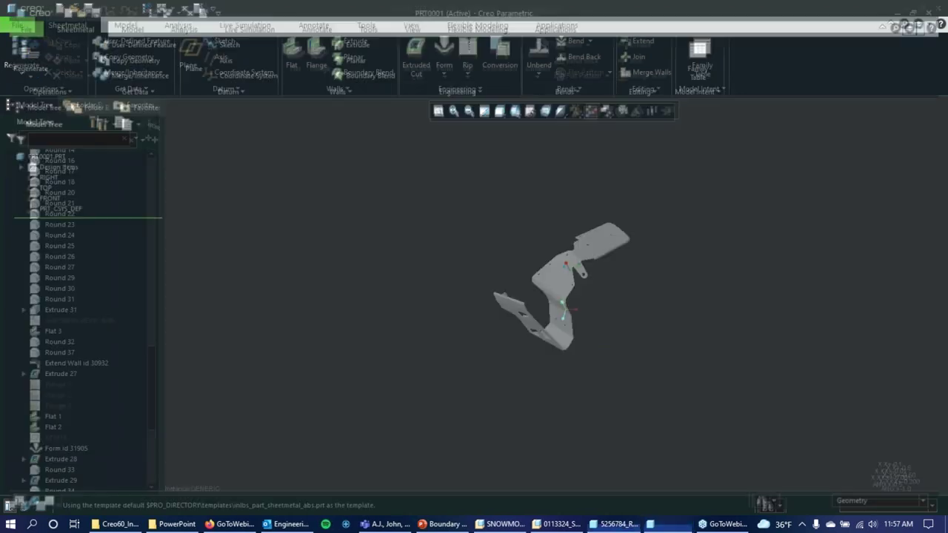
- Create a solid part named prt0002 from the default template and close it
{"action": "left_click", "coordinate": [18, 25]}
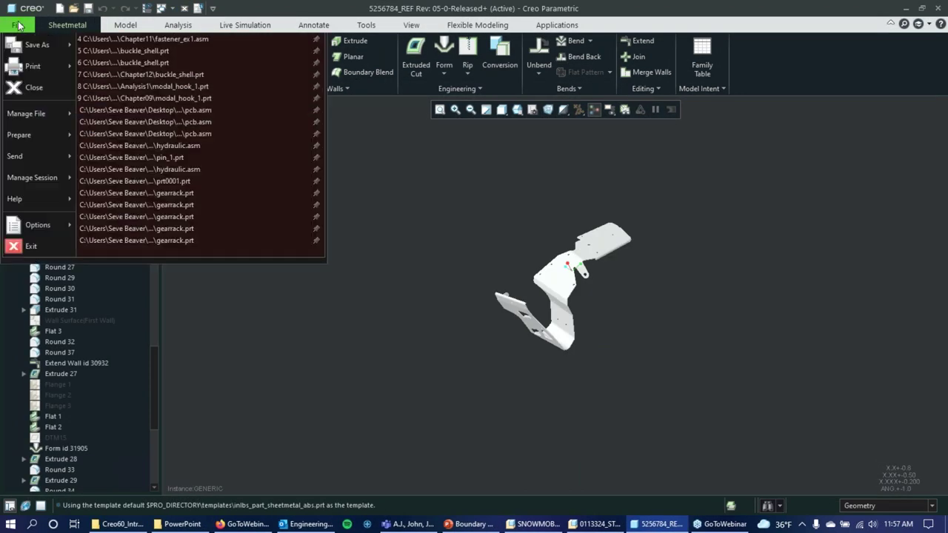
{"action": "key", "text": "Escape"}
{"action": "key", "text": "ctrl+n"}
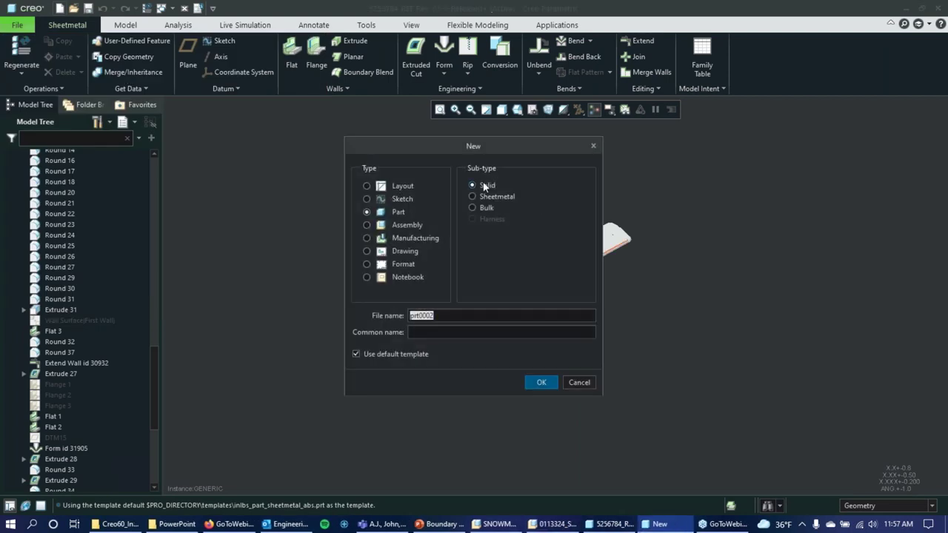
{"action": "left_click", "coordinate": [541, 382]}
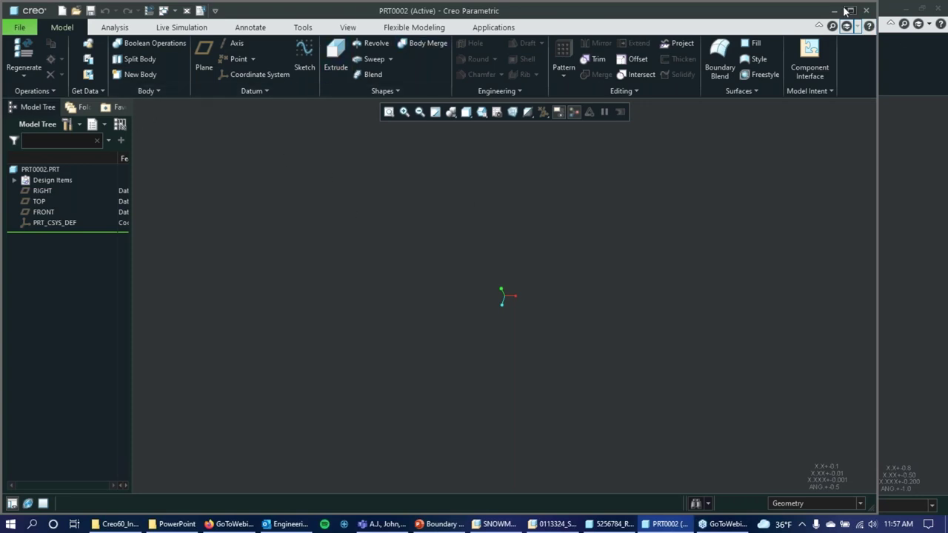
{"action": "left_click", "coordinate": [186, 10]}
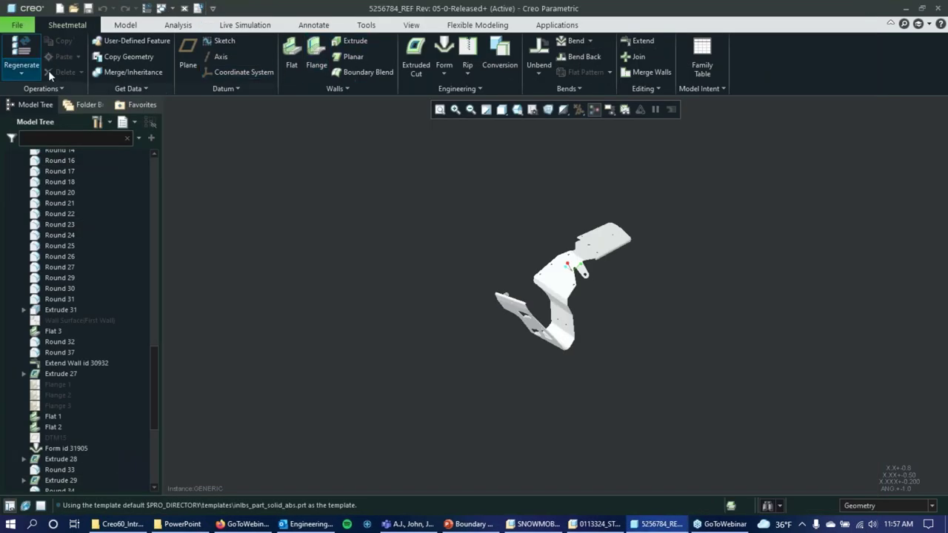
- Create a new sheetmetal part named prt0003 from the default template and maximize its window
{"action": "left_click", "coordinate": [17, 25]}
{"action": "left_click", "coordinate": [37, 45]}
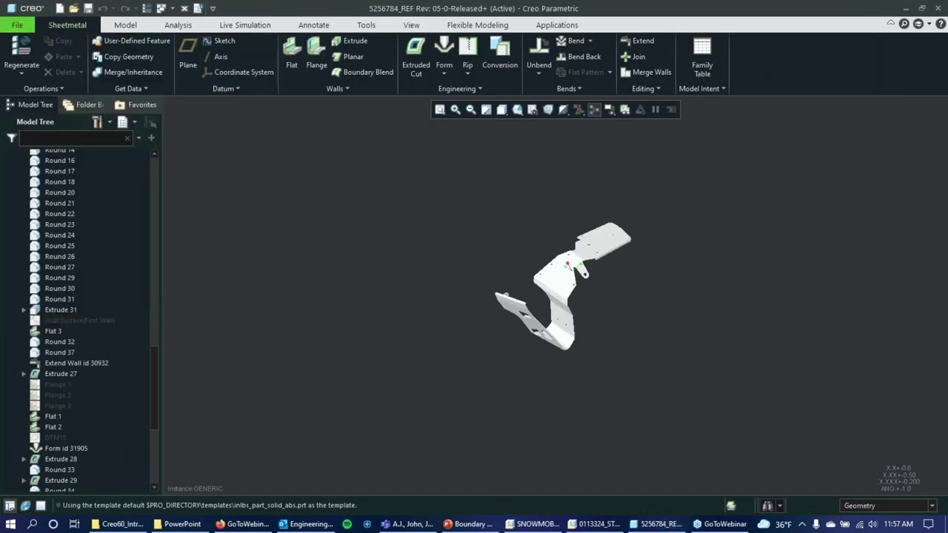
{"action": "left_click", "coordinate": [481, 198]}
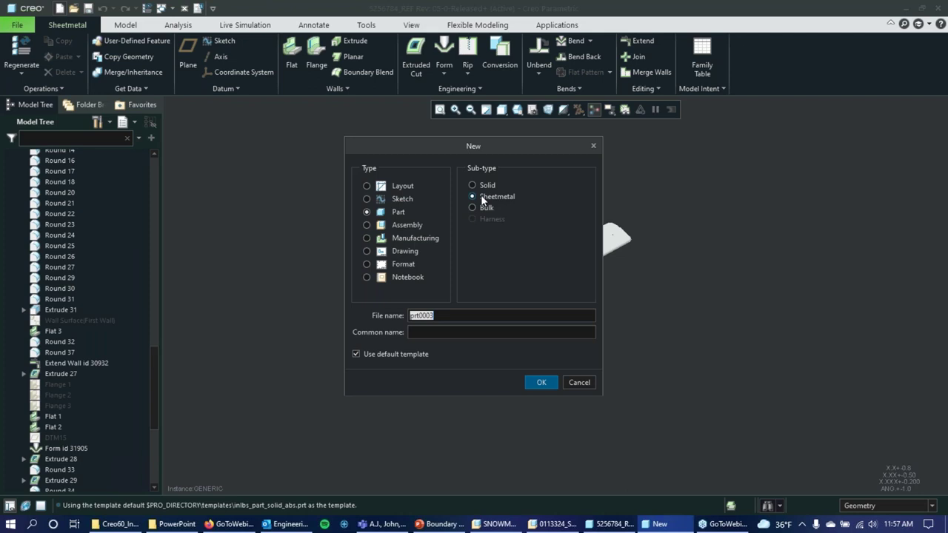
{"action": "left_click", "coordinate": [541, 382]}
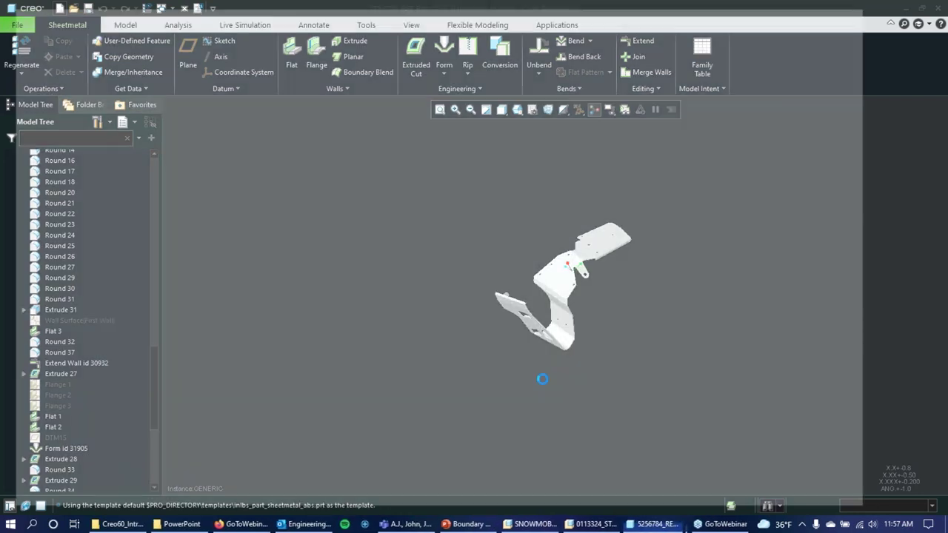
{"action": "left_click_drag", "start_coordinate": [479, 5], "coordinate": [532, 60]}
{"action": "double_click", "coordinate": [532, 60]}
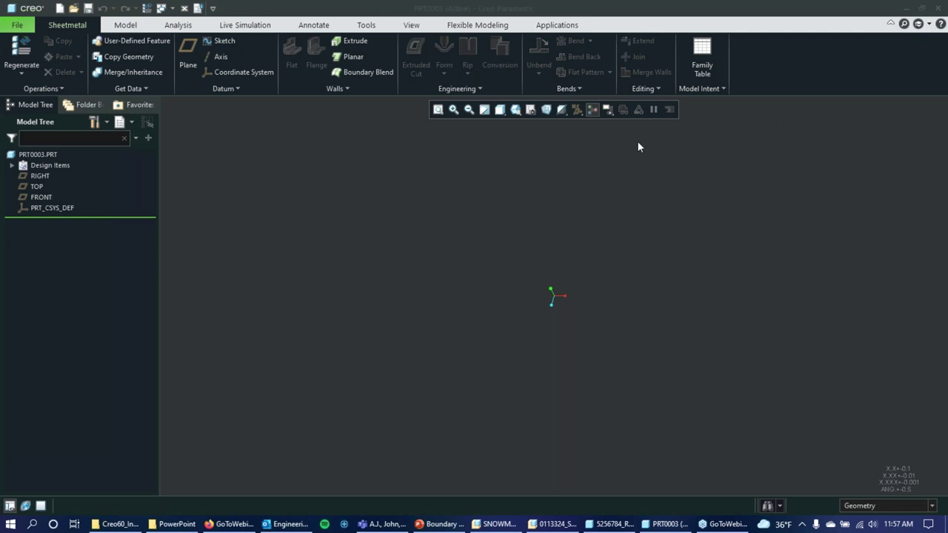
- Display the default datum planes and briefly highlight the TOP plane
{"action": "left_click", "coordinate": [593, 109]}
{"action": "left_click", "coordinate": [597, 124]}
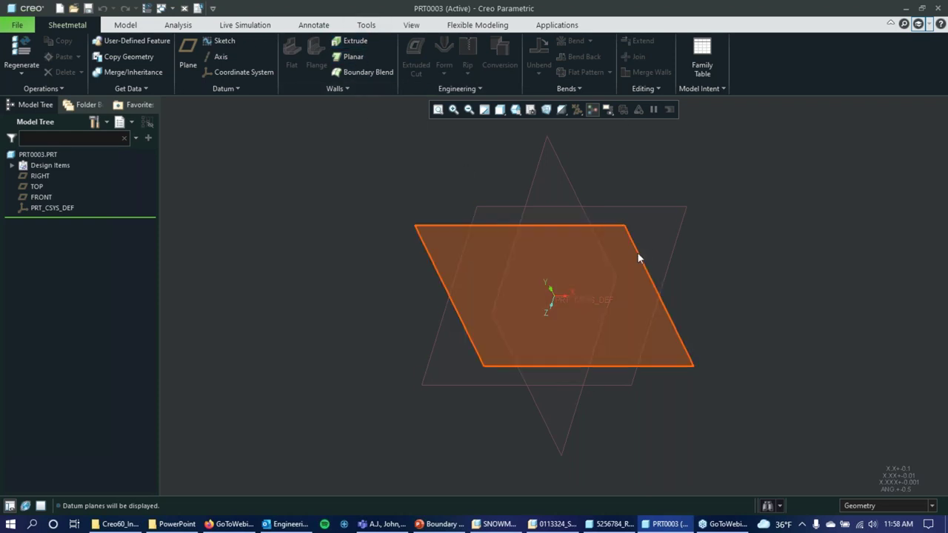
{"action": "left_click", "coordinate": [668, 206]}
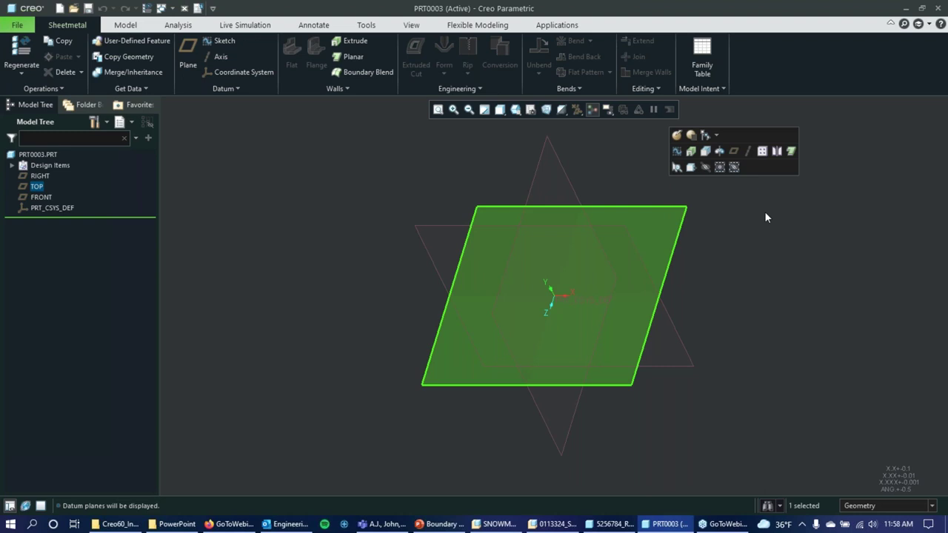
{"action": "left_click", "coordinate": [764, 219]}
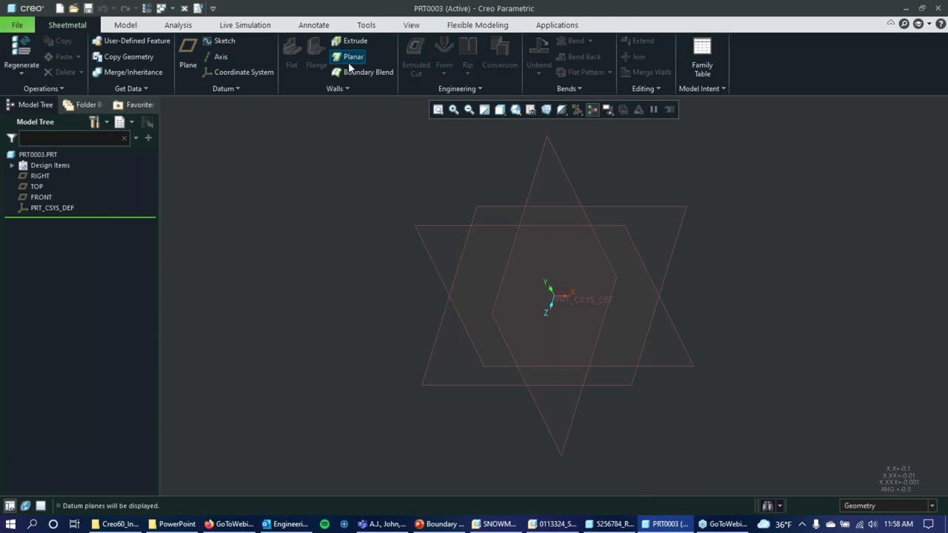
- Sketch a closed four-sided line profile on the TOP plane for a planar first wall, with its corners on the two reference axes
{"action": "left_click", "coordinate": [341, 88]}
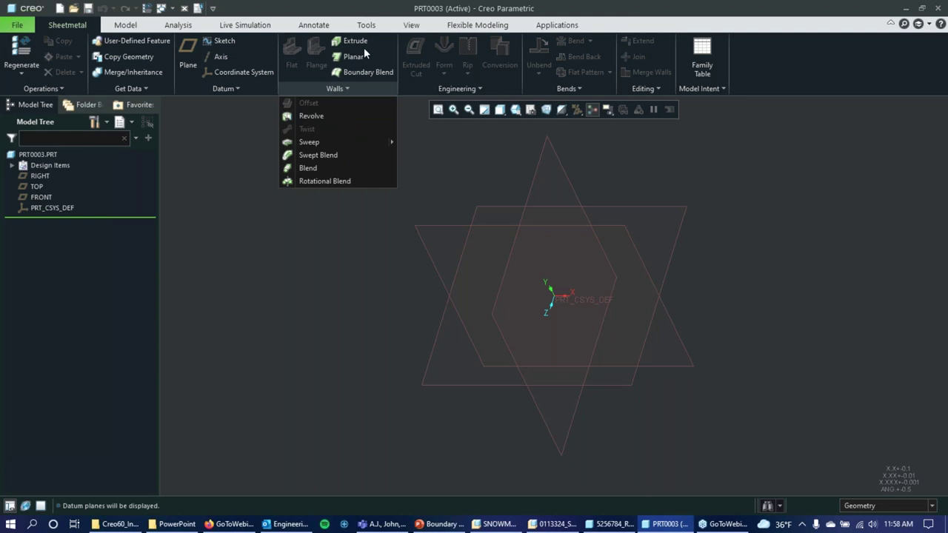
{"action": "left_click", "coordinate": [341, 88]}
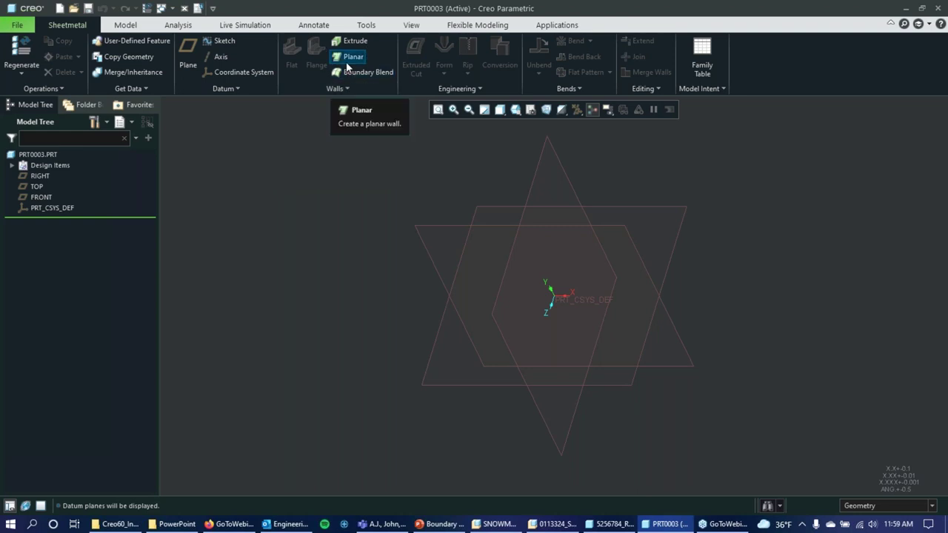
{"action": "left_click", "coordinate": [346, 65]}
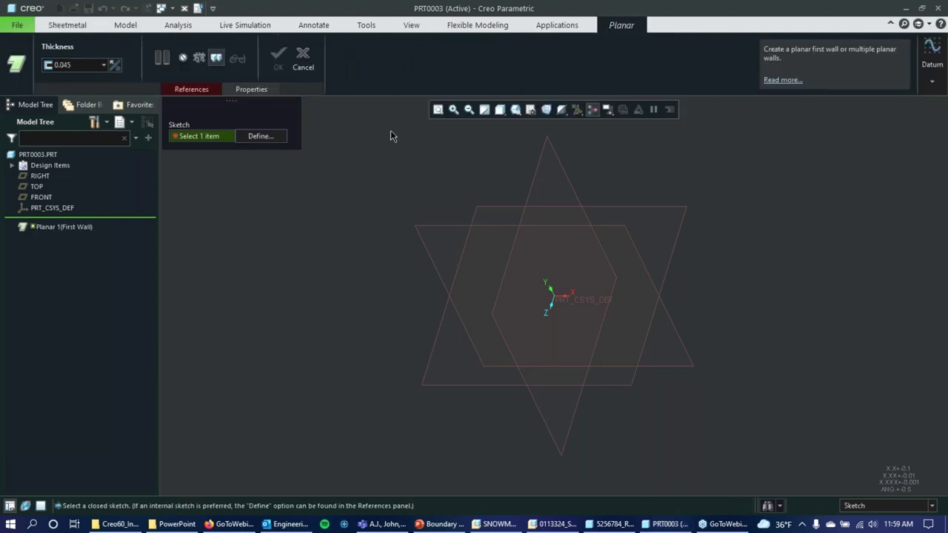
{"action": "left_click", "coordinate": [614, 213]}
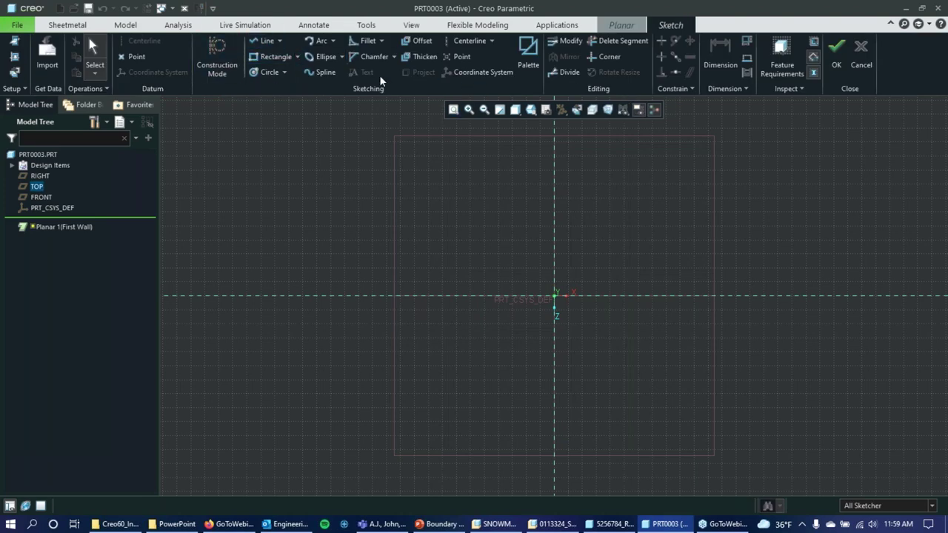
{"action": "left_click", "coordinate": [264, 40]}
{"action": "left_click", "coordinate": [554, 155]}
{"action": "left_click", "coordinate": [381, 297]}
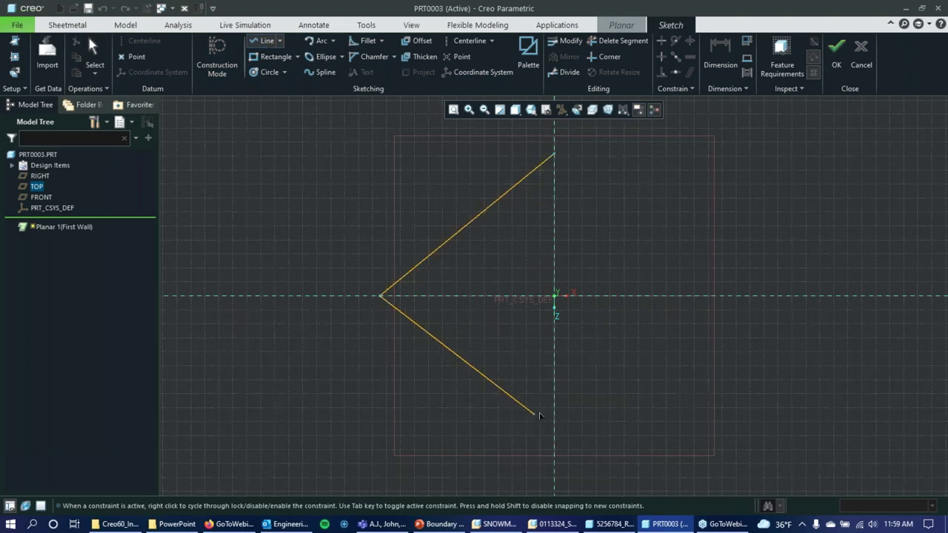
{"action": "left_click", "coordinate": [553, 409]}
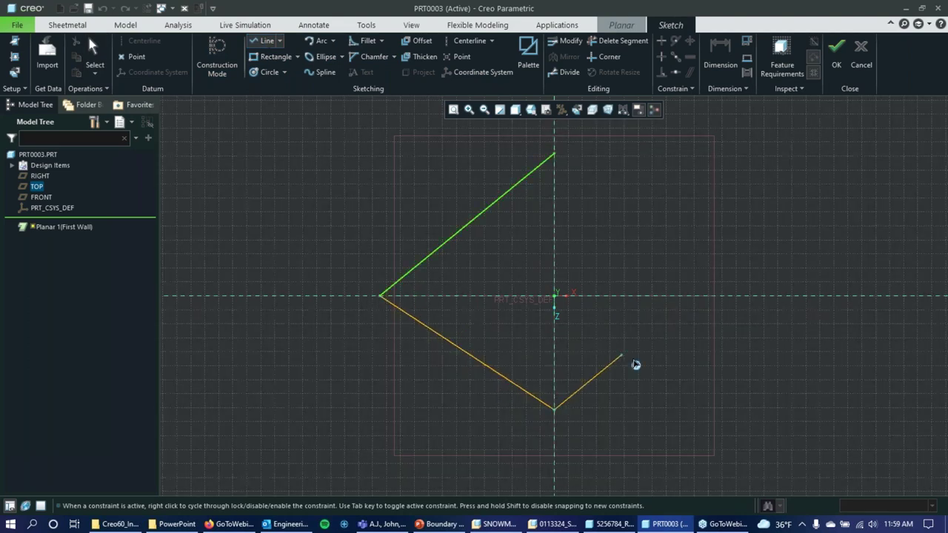
{"action": "left_click", "coordinate": [604, 296]}
{"action": "left_click", "coordinate": [554, 155]}
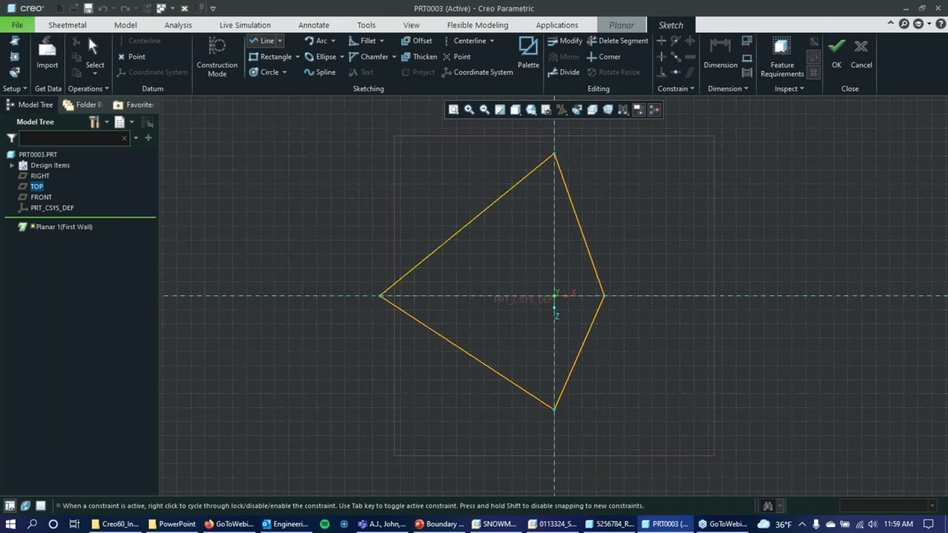
{"action": "middle_click", "coordinate": [358, 159]}
{"action": "left_click", "coordinate": [836, 52]}
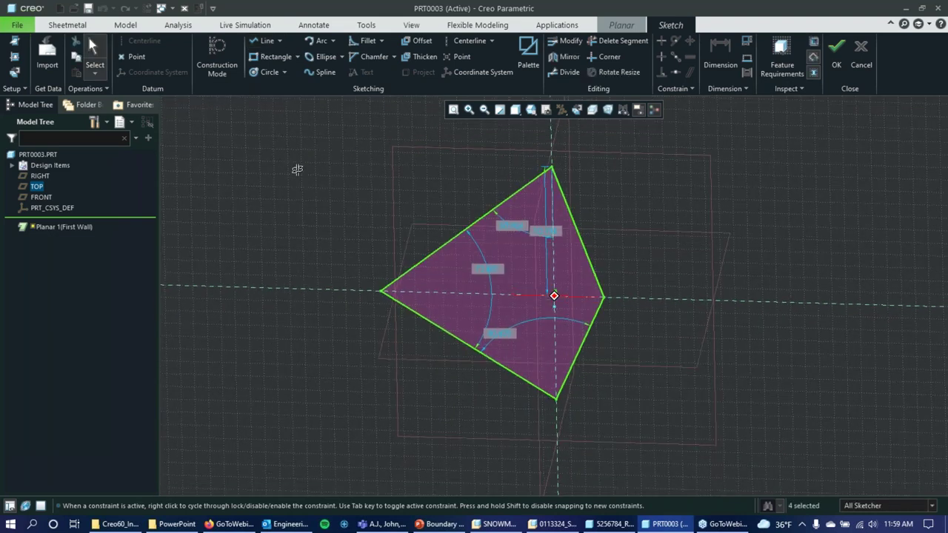
- Accept the four-sided sketch and complete the planar first wall with a thickness of 0.045
{"action": "middle_click_drag", "start_coordinate": [744, 171], "coordinate": [742, 222]}
{"action": "left_click", "coordinate": [102, 65]}
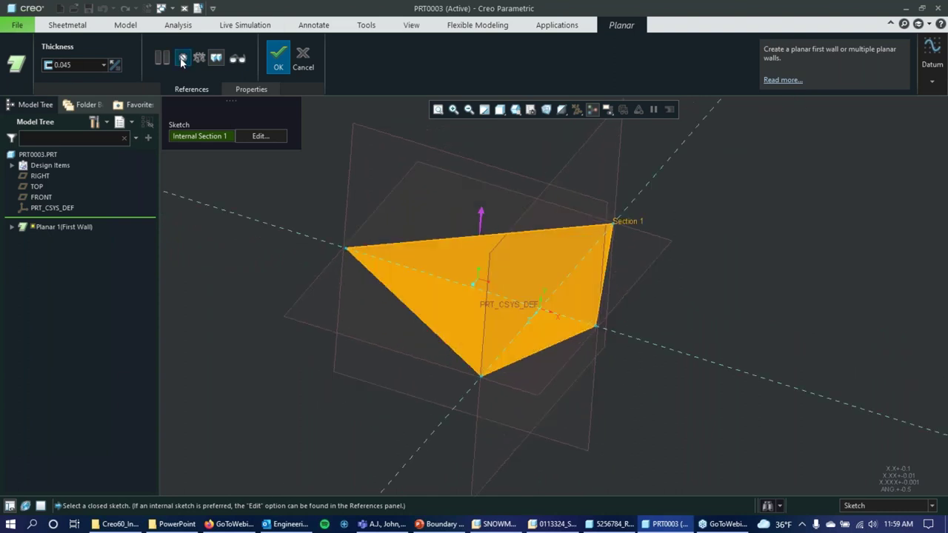
{"action": "left_click", "coordinate": [251, 89]}
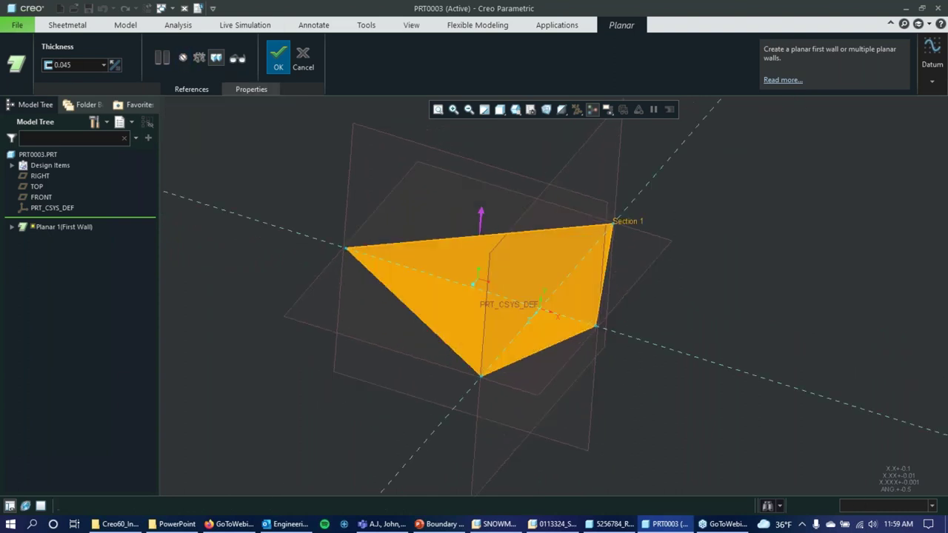
{"action": "left_click", "coordinate": [279, 52]}
- Examine the planar first wall from several angles, selecting its thin edges and flat faces
{"action": "middle_click_drag", "start_coordinate": [615, 246], "coordinate": [675, 195]}
{"action": "left_click", "coordinate": [706, 203]}
{"action": "left_click", "coordinate": [485, 246]}
{"action": "middle_click_drag", "start_coordinate": [484, 246], "coordinate": [574, 274]}
{"action": "left_click", "coordinate": [584, 257]}
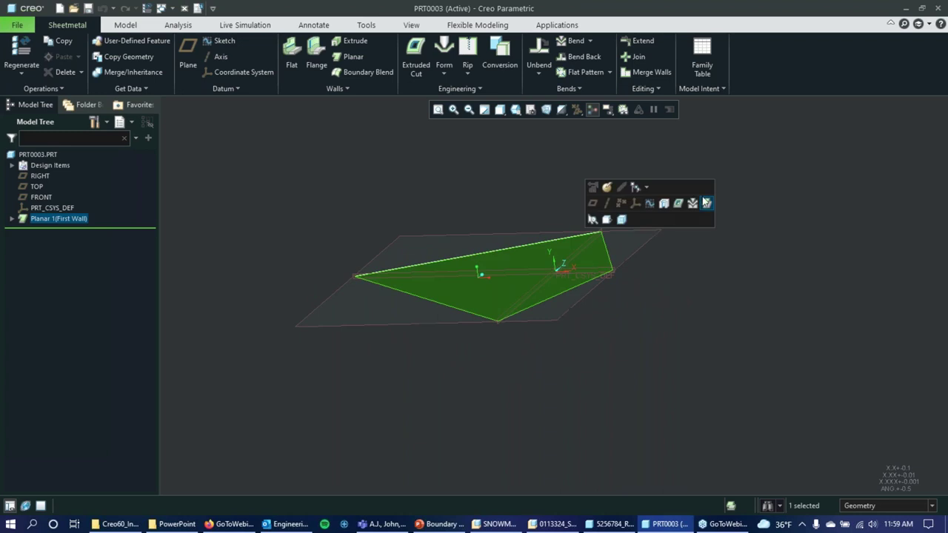
{"action": "left_click", "coordinate": [713, 298]}
{"action": "middle_click_drag", "start_coordinate": [712, 298], "coordinate": [706, 332]}
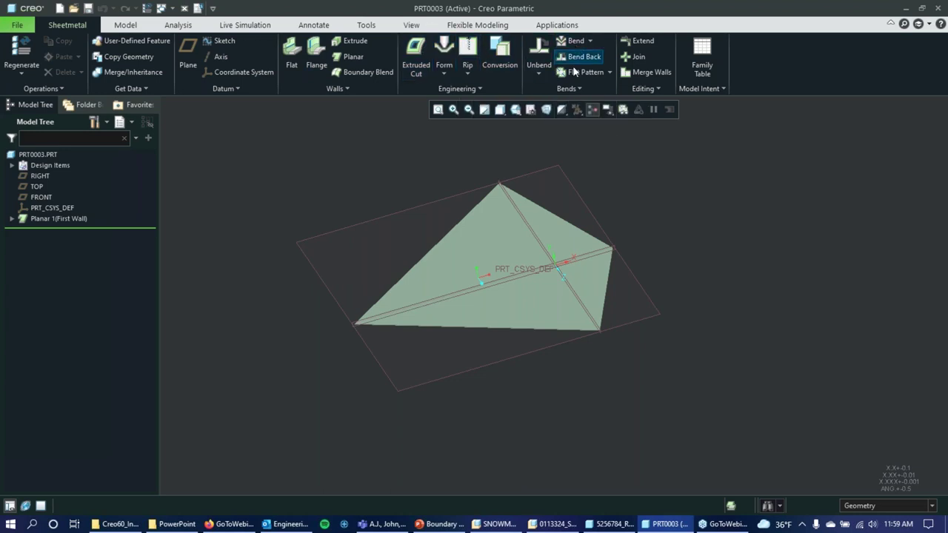
{"action": "middle_click_drag", "start_coordinate": [721, 174], "coordinate": [735, 188]}
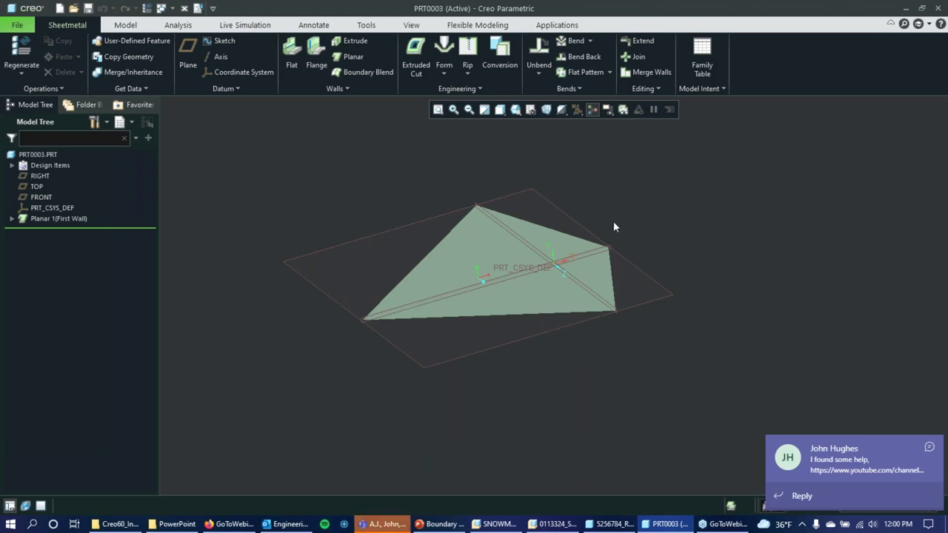
- Close the prt0003 window, create a solid part named prt0004 from the default template, and maximize its window
{"action": "left_click", "coordinate": [185, 7]}
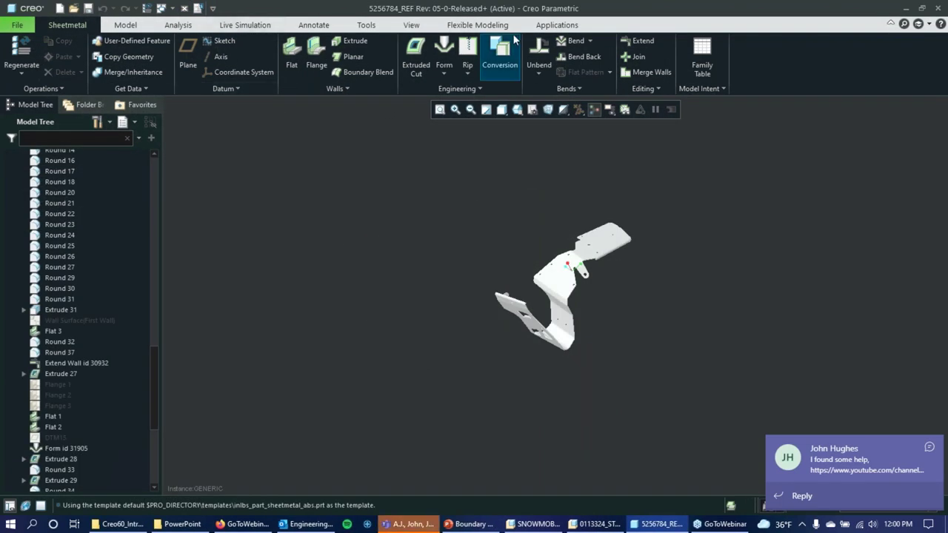
{"action": "left_click", "coordinate": [18, 26]}
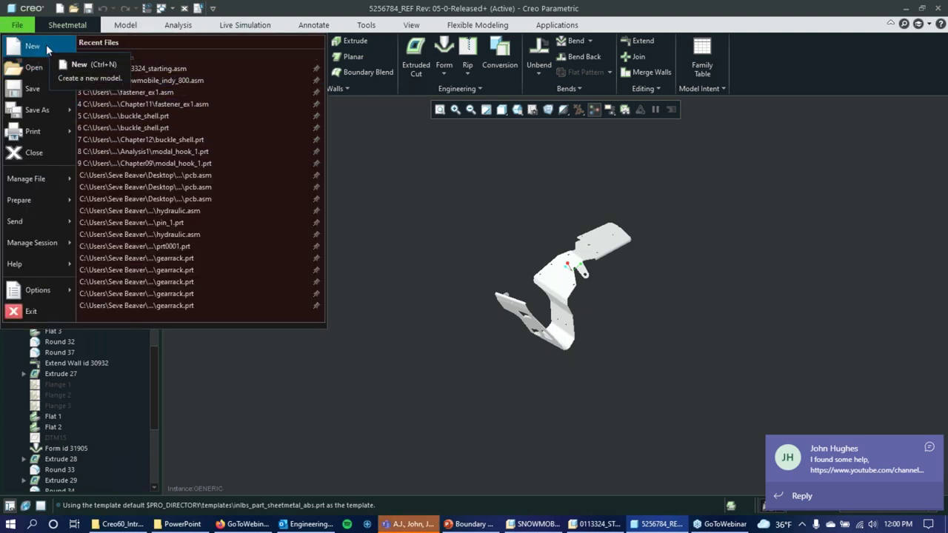
{"action": "left_click", "coordinate": [46, 44]}
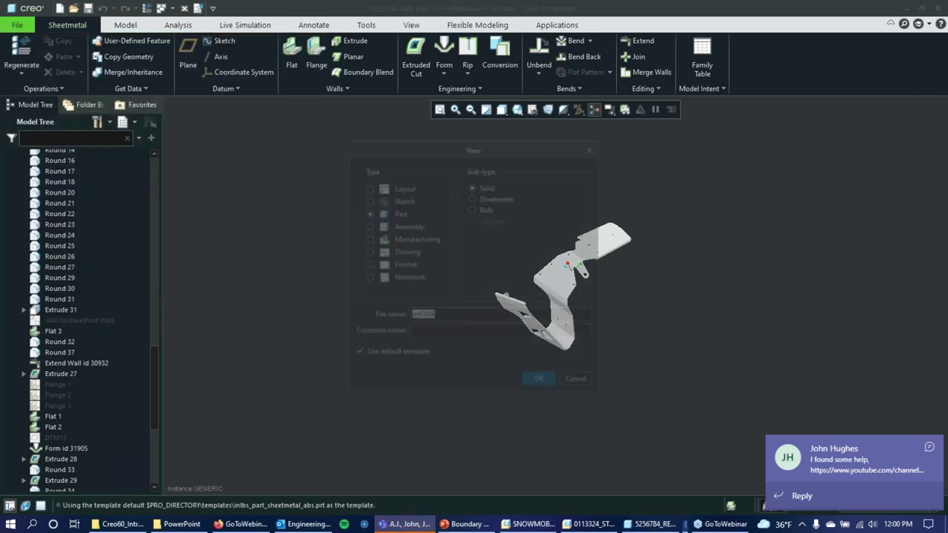
{"action": "left_click", "coordinate": [538, 384]}
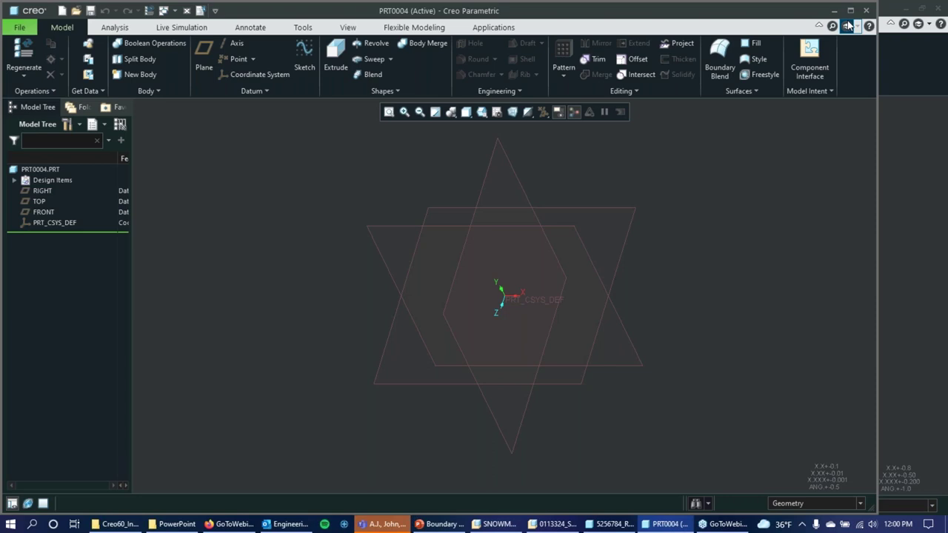
{"action": "left_click", "coordinate": [849, 10]}
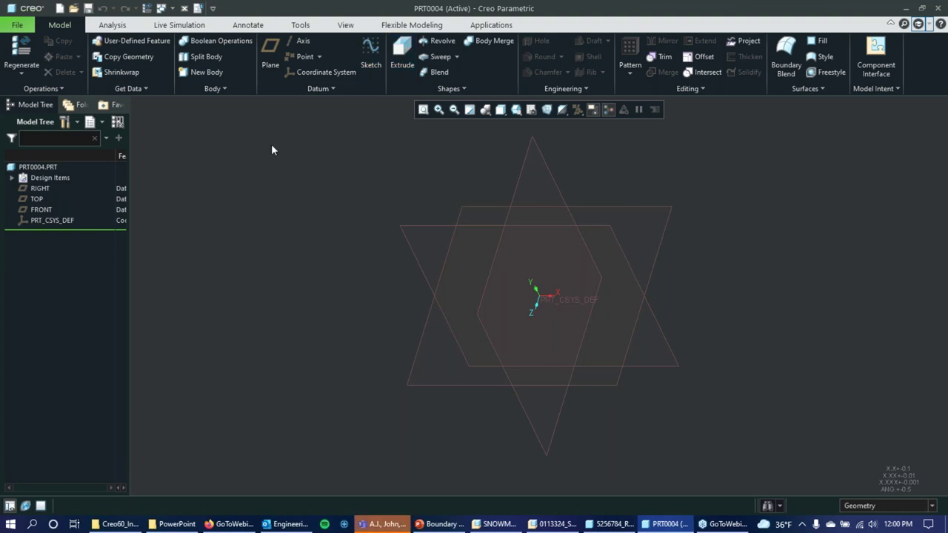
- Sketch a rectangle around the origin on the TOP plane as the section for a solid extrusion
{"action": "left_click", "coordinate": [402, 56]}
{"action": "left_click", "coordinate": [670, 214]}
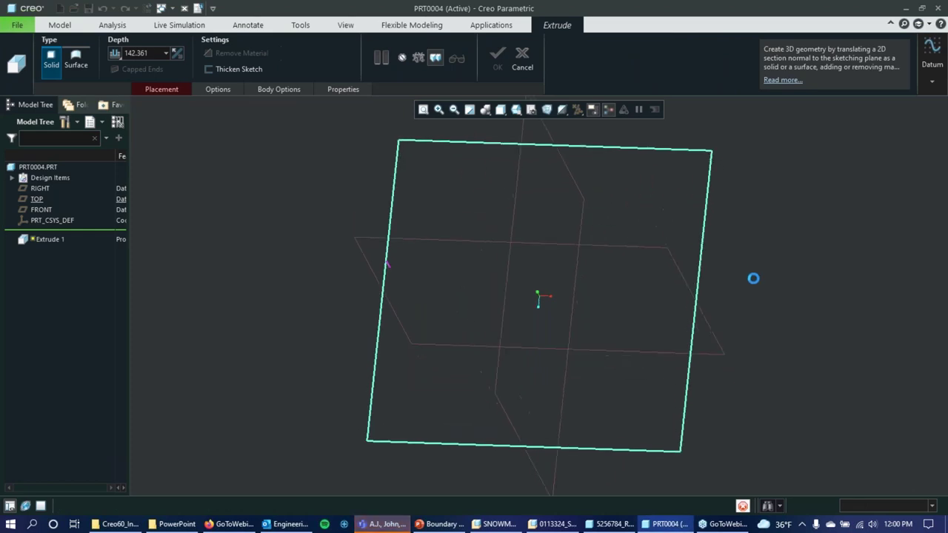
{"action": "left_click", "coordinate": [274, 56]}
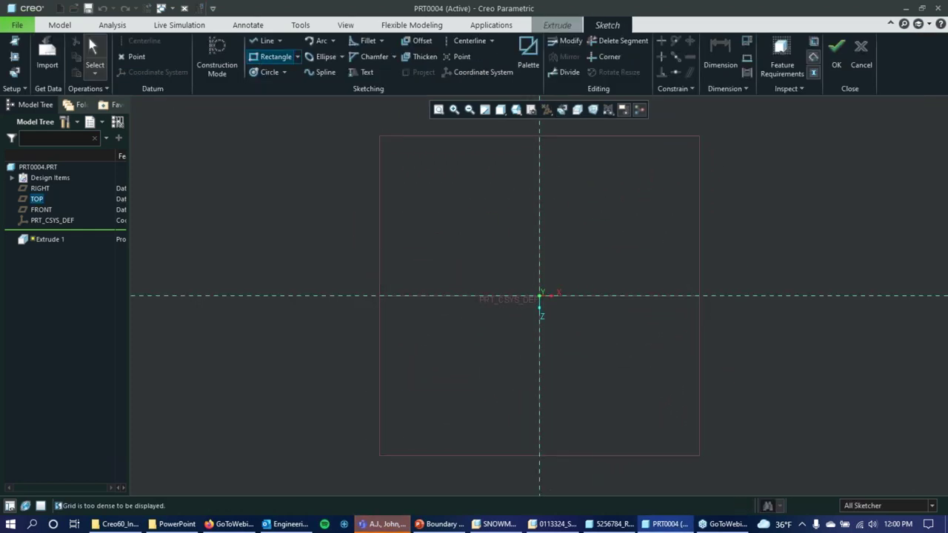
{"action": "left_click", "coordinate": [413, 167]}
{"action": "left_click", "coordinate": [638, 405]}
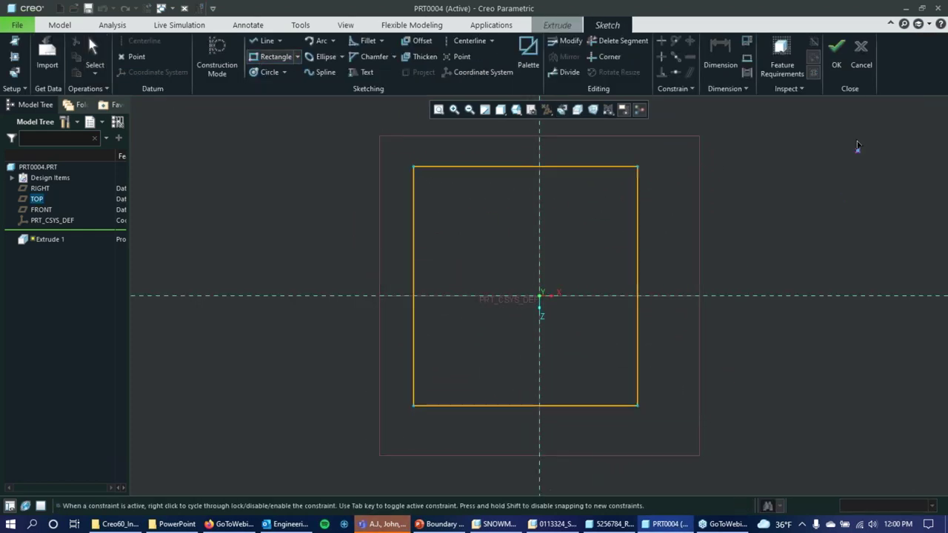
{"action": "left_click", "coordinate": [841, 67]}
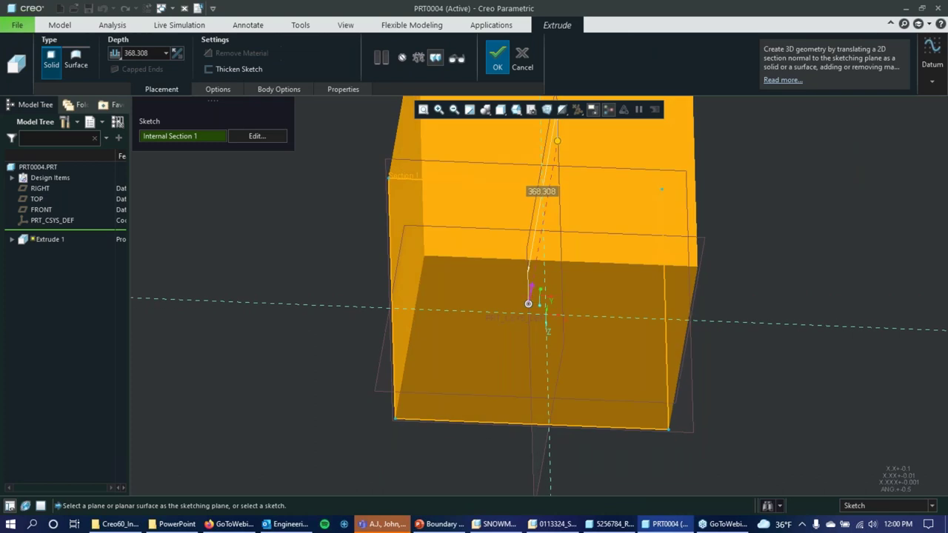
- Set the extrusion depth to 0.45 and complete the thin solid plate
{"action": "double_click", "coordinate": [541, 191]}
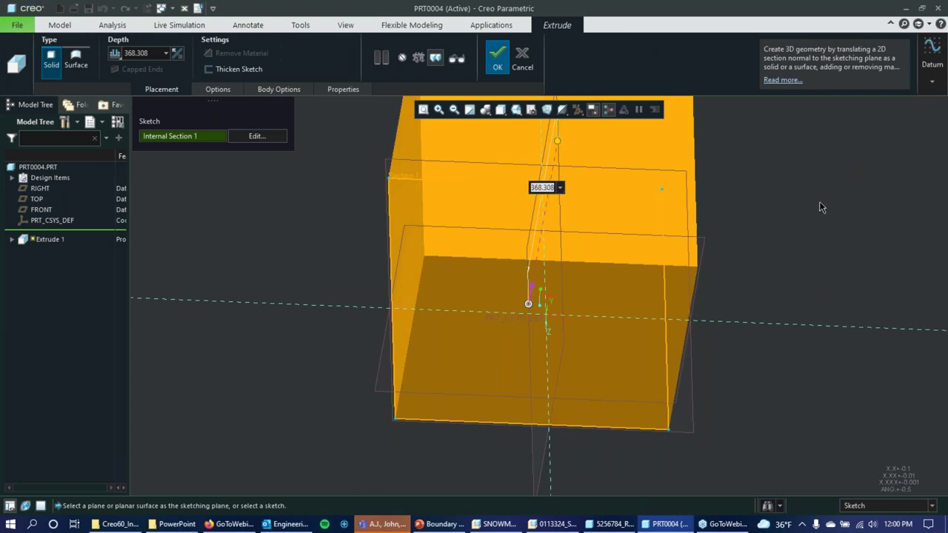
{"action": "key", "text": "BackSpace"}
{"action": "key", "text": "Return"}
{"action": "middle_click_drag", "start_coordinate": [679, 223], "coordinate": [691, 203]}
{"action": "middle_click", "coordinate": [676, 198]}
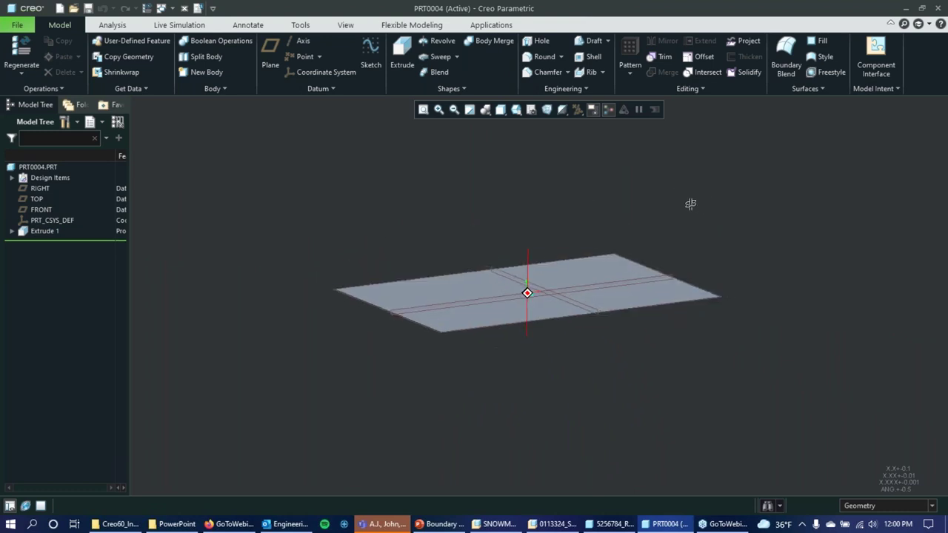
{"action": "mouse_move", "coordinate": [449, 245]}
{"action": "middle_mouse_down"}
{"action": "mouse_move", "coordinate": [457, 203]}
{"action": "mouse_move", "coordinate": [429, 253]}
{"action": "mouse_move", "coordinate": [457, 244]}
{"action": "middle_mouse_up"}
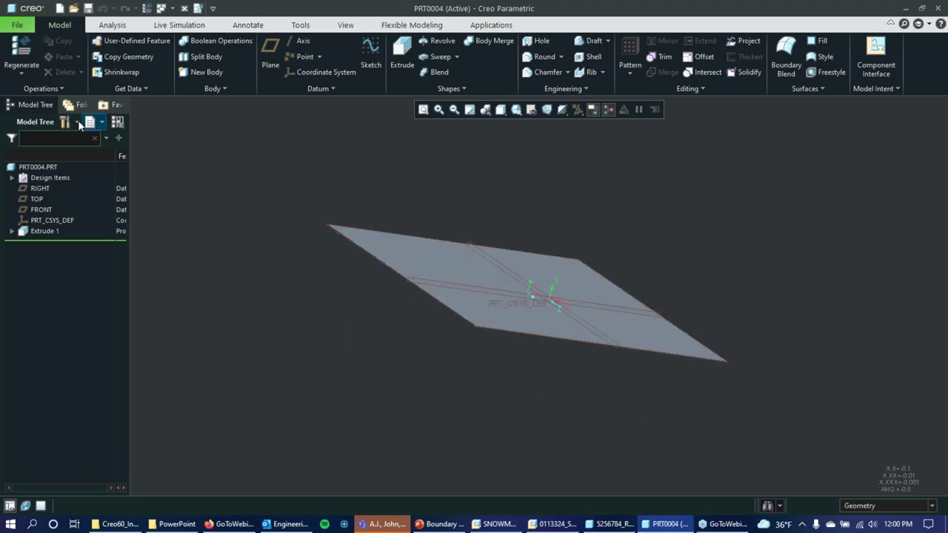
- Start converting the solid part to sheet metal, briefly try the Empty Body type, and choose the Driving Surface type
{"action": "left_click", "coordinate": [43, 89]}
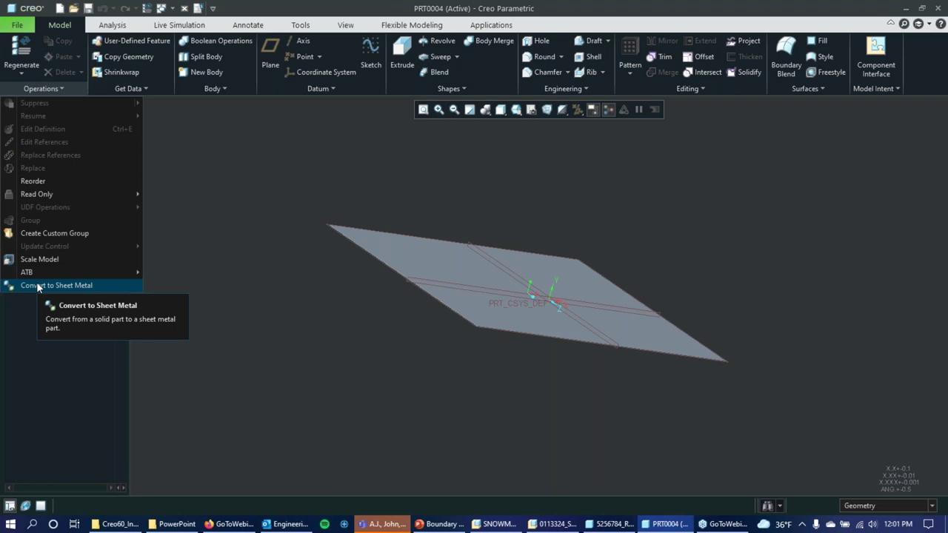
{"action": "left_click", "coordinate": [331, 181]}
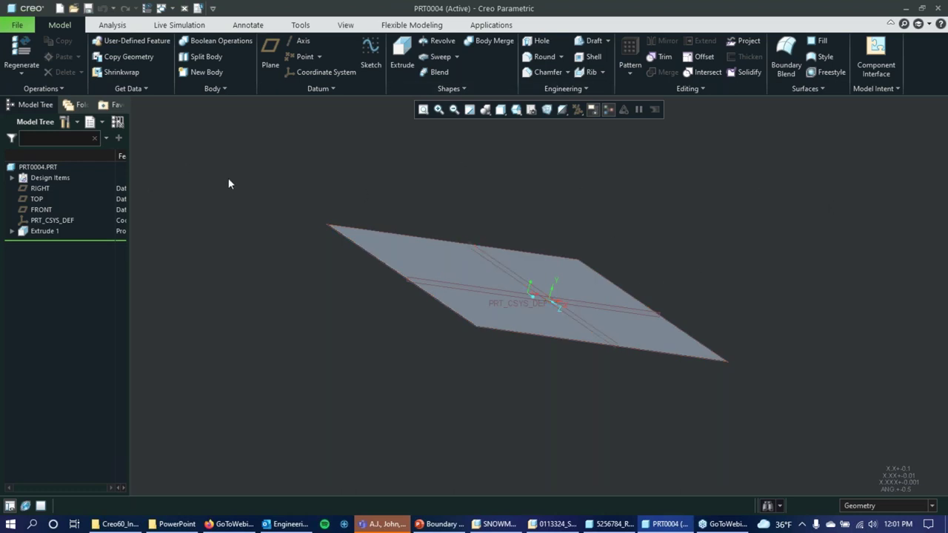
{"action": "left_click", "coordinate": [42, 88]}
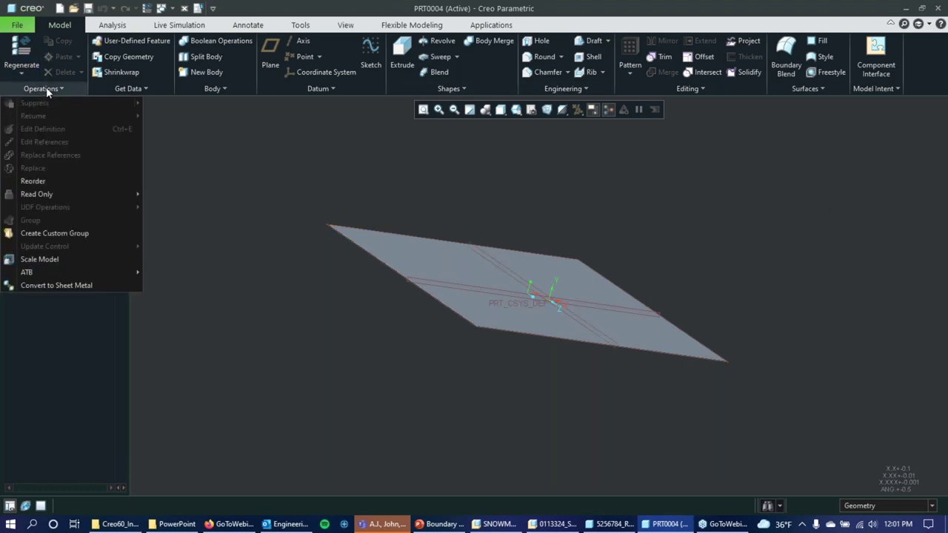
{"action": "left_click", "coordinate": [45, 285]}
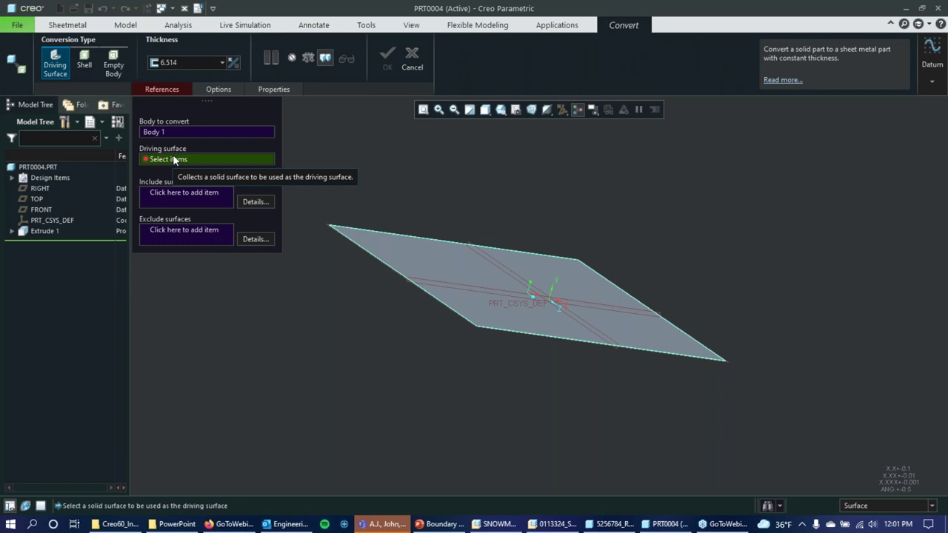
{"action": "mouse_move", "coordinate": [407, 177]}
{"action": "middle_mouse_down"}
{"action": "mouse_move", "coordinate": [404, 155]}
{"action": "mouse_move", "coordinate": [433, 282]}
{"action": "middle_mouse_up"}
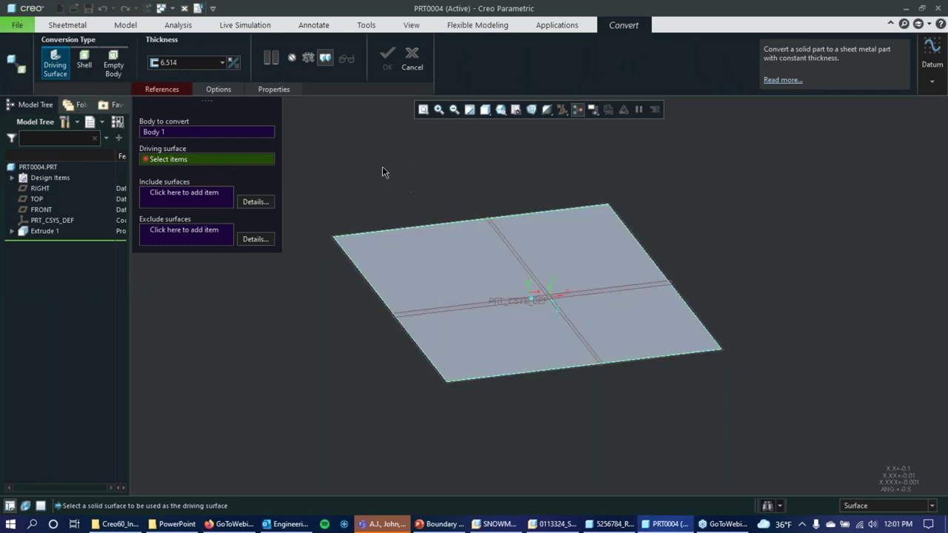
{"action": "mouse_move", "coordinate": [383, 189]}
{"action": "middle_mouse_down"}
{"action": "mouse_move", "coordinate": [385, 163]}
{"action": "mouse_move", "coordinate": [397, 183]}
{"action": "middle_mouse_up"}
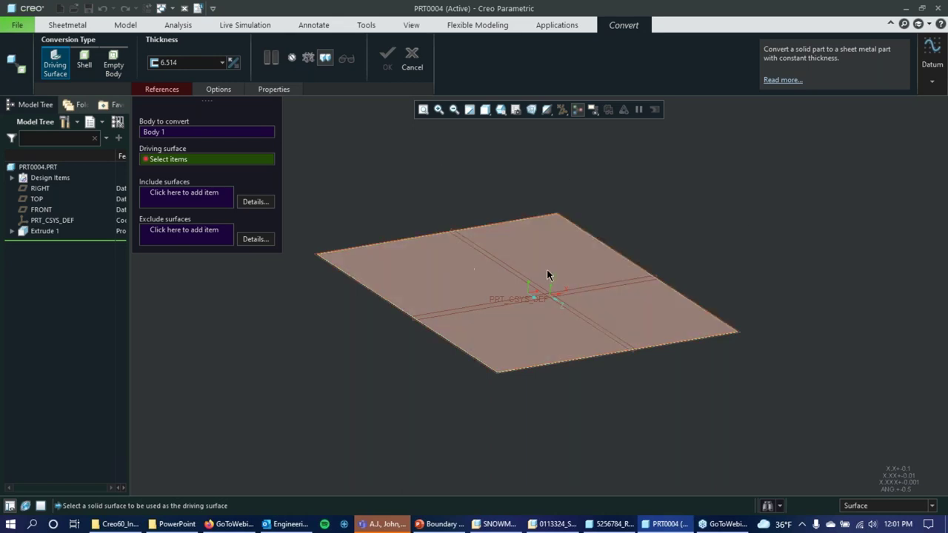
{"action": "left_click", "coordinate": [145, 91]}
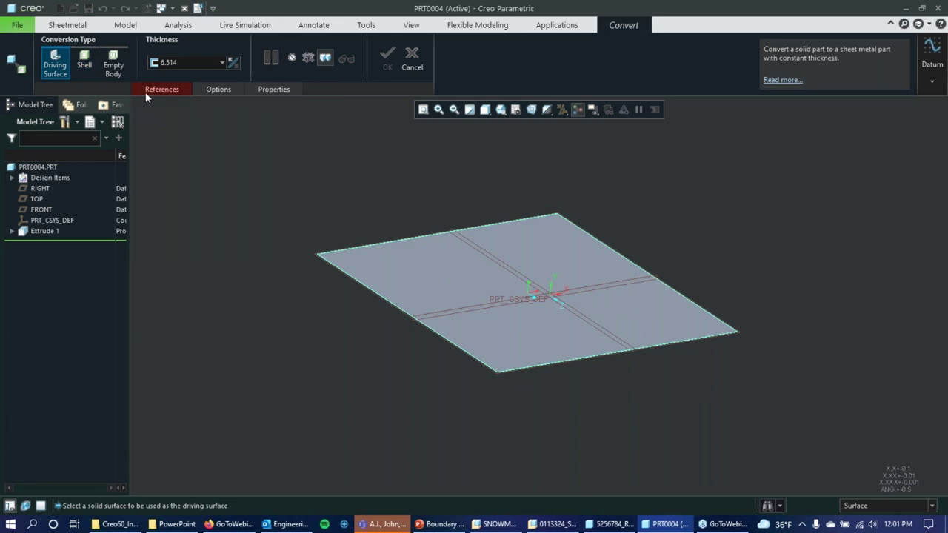
{"action": "left_click", "coordinate": [113, 66]}
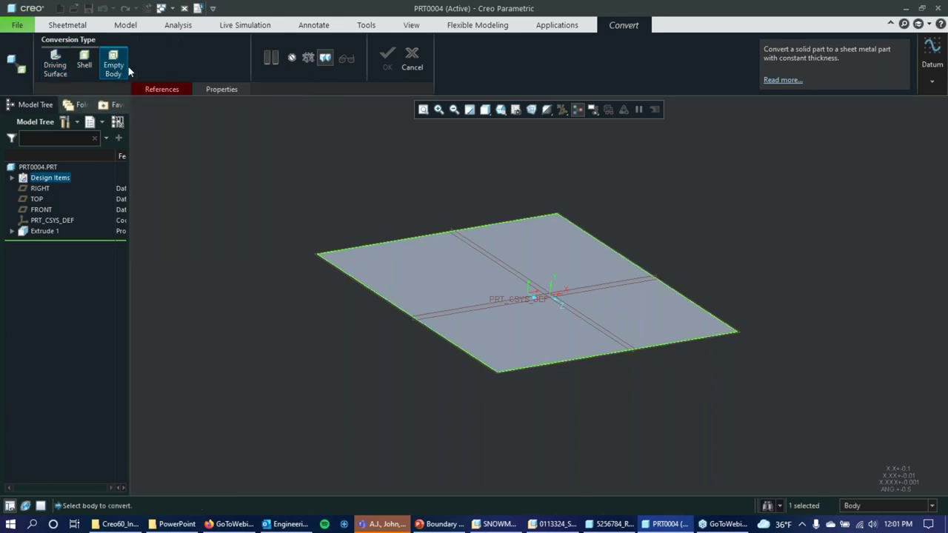
{"action": "left_click", "coordinate": [55, 63]}
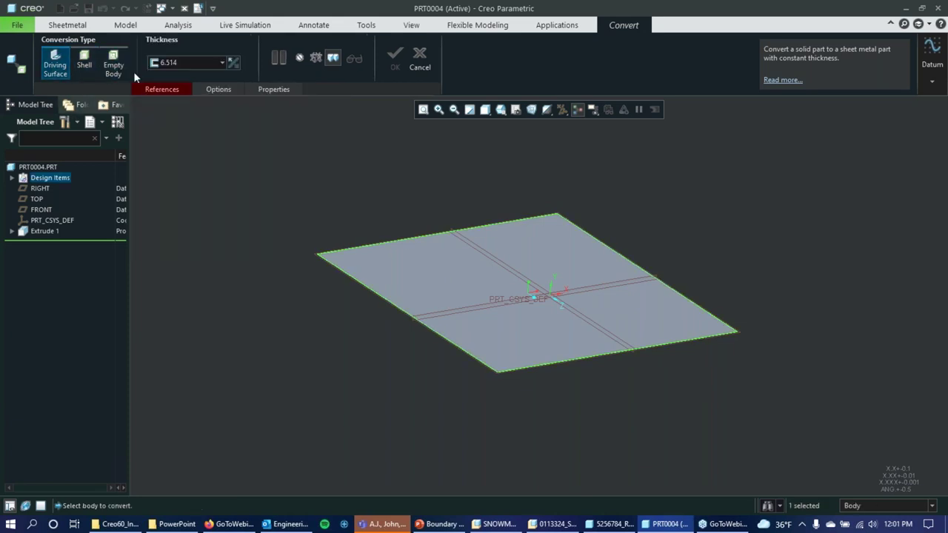
- Assign the plate's large flat face as the driving surface and complete the sheet metal conversion
{"action": "left_click", "coordinate": [172, 91]}
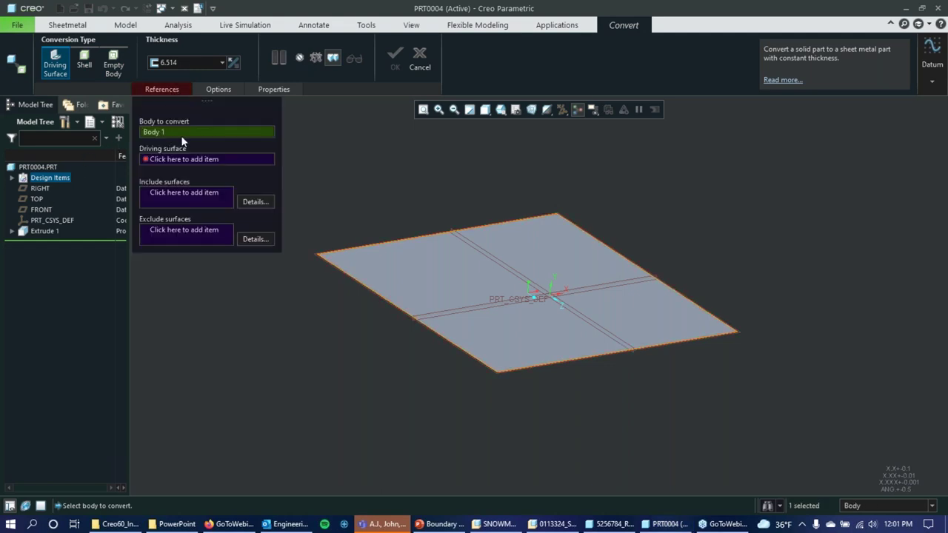
{"action": "left_click", "coordinate": [174, 159]}
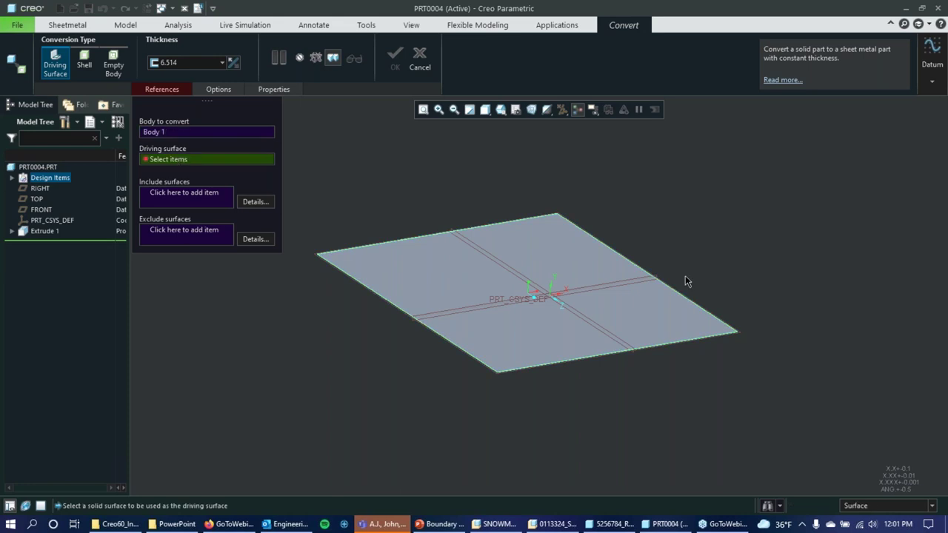
{"action": "middle_click_drag", "start_coordinate": [590, 253], "coordinate": [570, 254]}
{"action": "left_click", "coordinate": [570, 256]}
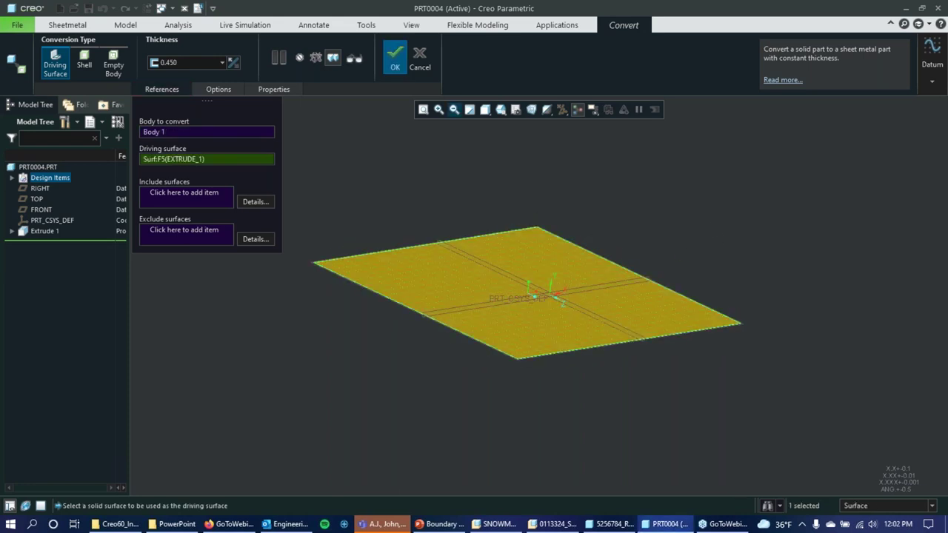
{"action": "left_click", "coordinate": [397, 65]}
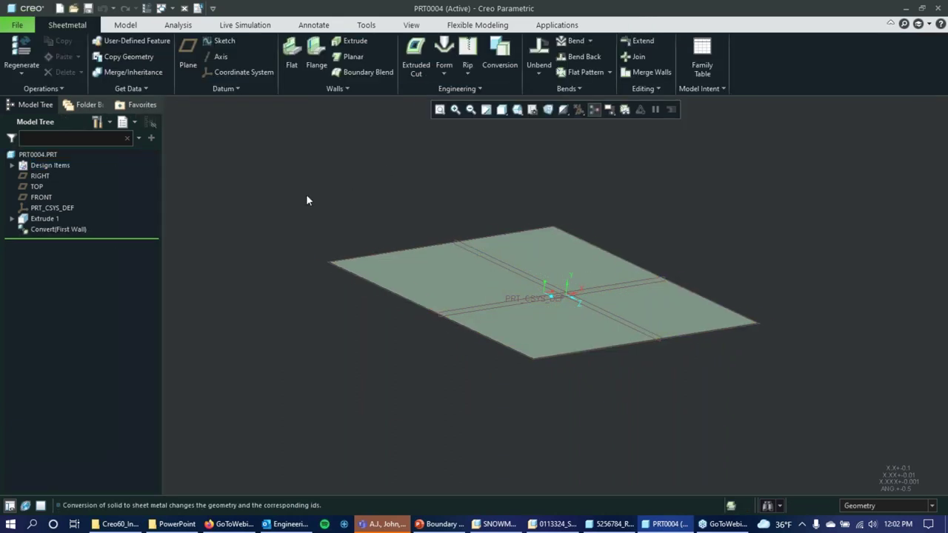
- Examine the converted plate and highlight its Convert and Extrude 1 features, expanding the extrusion to show its section
{"action": "middle_click_drag", "start_coordinate": [324, 188], "coordinate": [323, 201]}
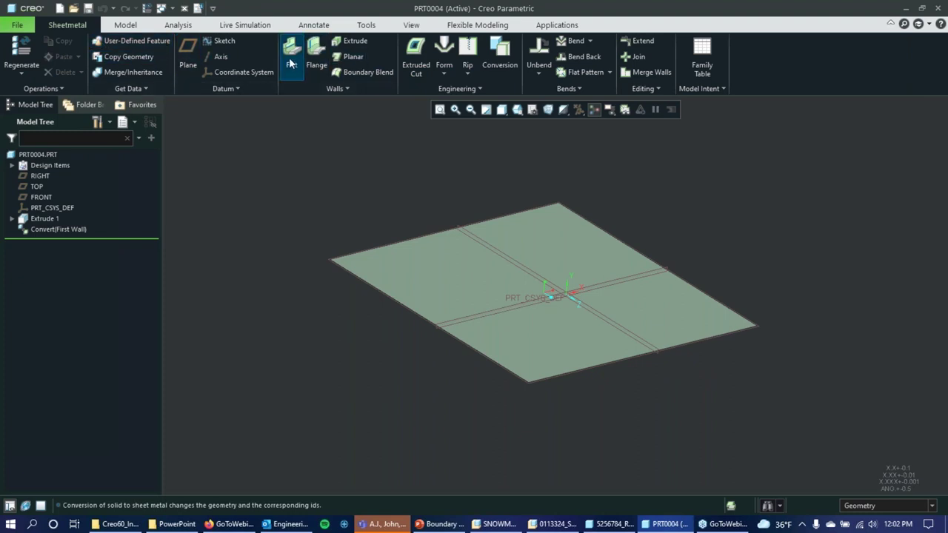
{"action": "mouse_move", "coordinate": [501, 289]}
{"action": "middle_mouse_down"}
{"action": "mouse_move", "coordinate": [508, 256]}
{"action": "mouse_move", "coordinate": [498, 291]}
{"action": "middle_mouse_up"}
{"action": "left_click", "coordinate": [498, 291]}
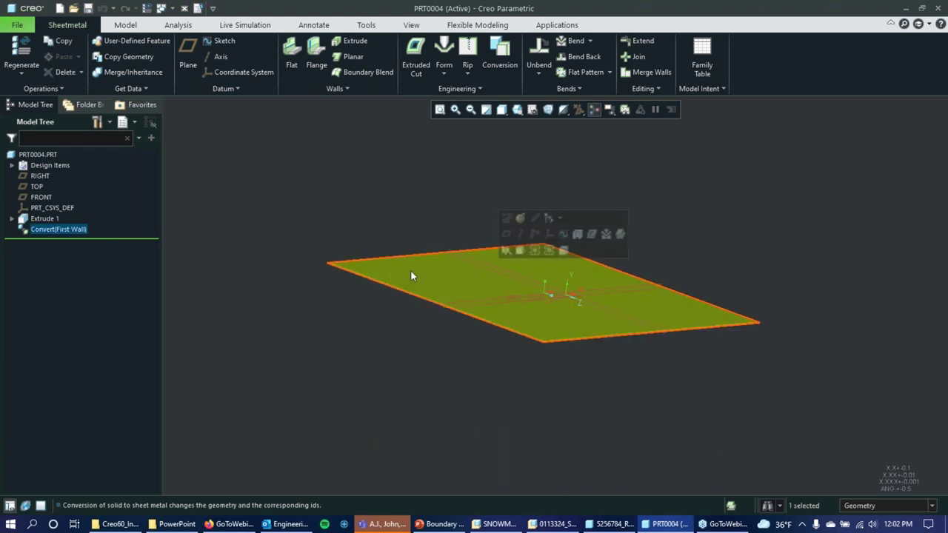
{"action": "left_click", "coordinate": [325, 171]}
{"action": "left_click", "coordinate": [70, 230]}
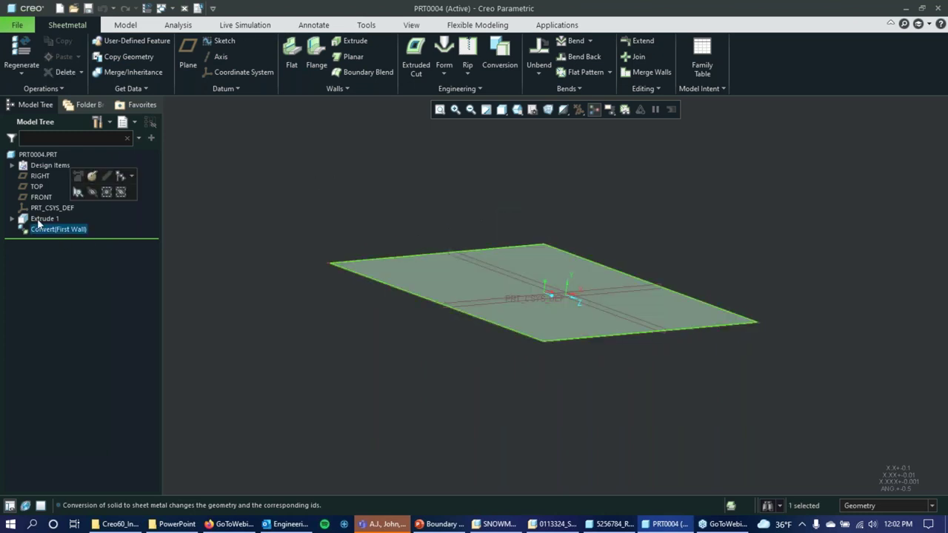
{"action": "left_click", "coordinate": [40, 220]}
{"action": "left_click", "coordinate": [11, 219]}
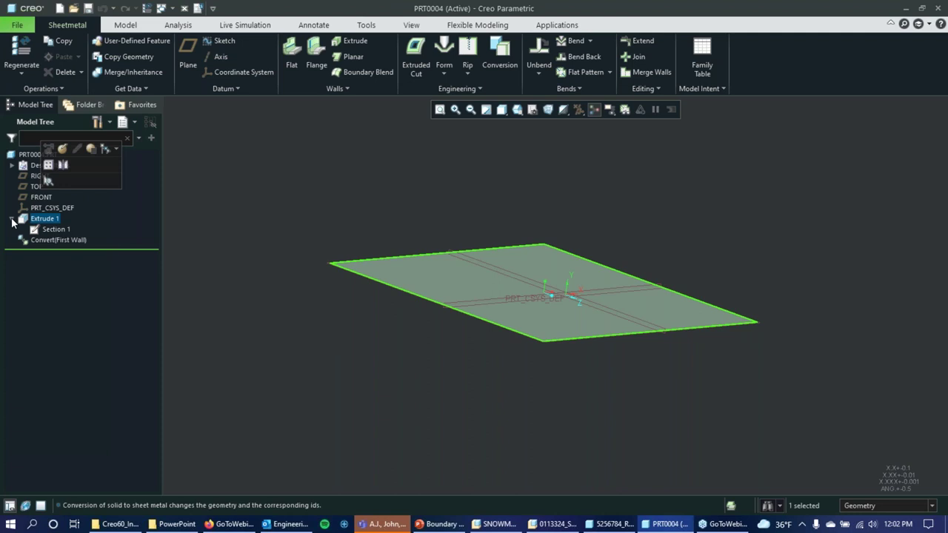
{"action": "left_click", "coordinate": [46, 240]}
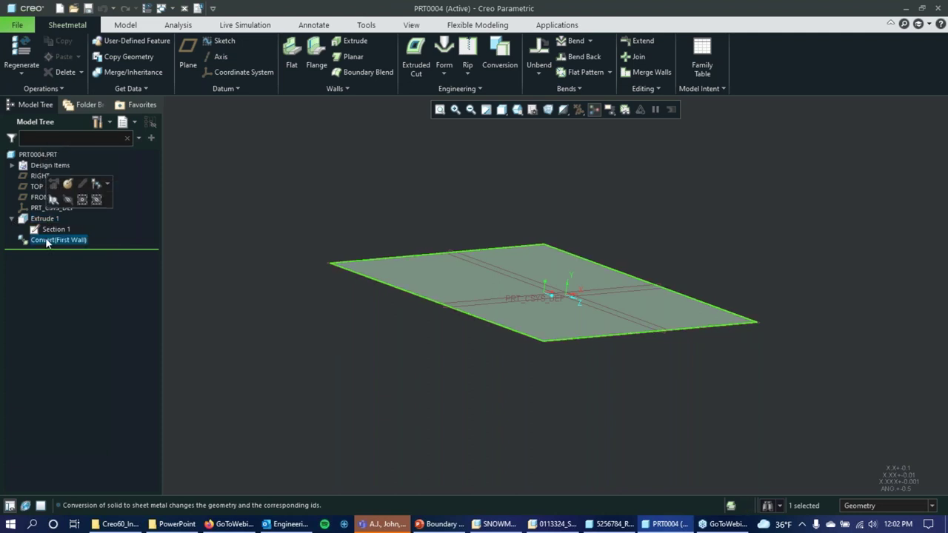
- Compare the Extrude 1 and Convert features in the model tree and inspect the converted plate from another angle
{"action": "left_click", "coordinate": [41, 220]}
{"action": "left_click", "coordinate": [42, 243]}
{"action": "left_click", "coordinate": [64, 241]}
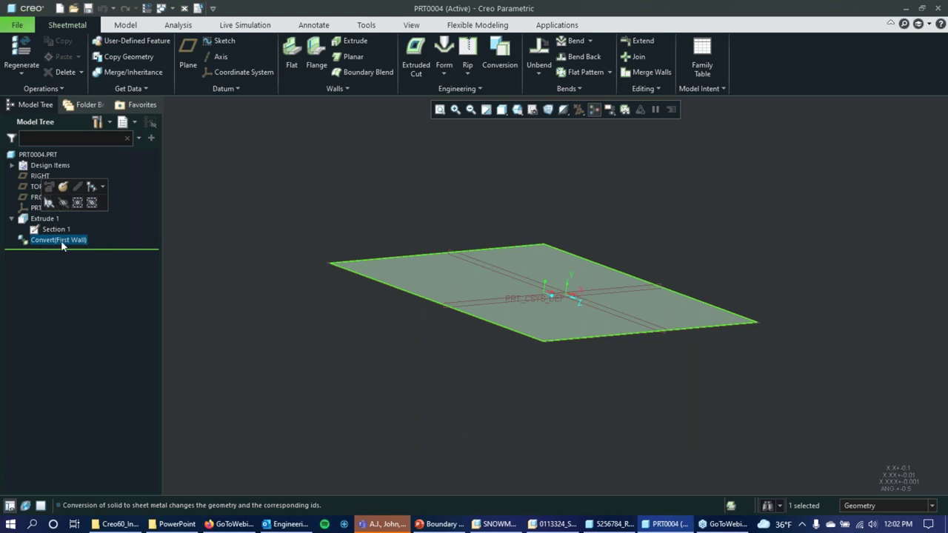
{"action": "left_click", "coordinate": [249, 176]}
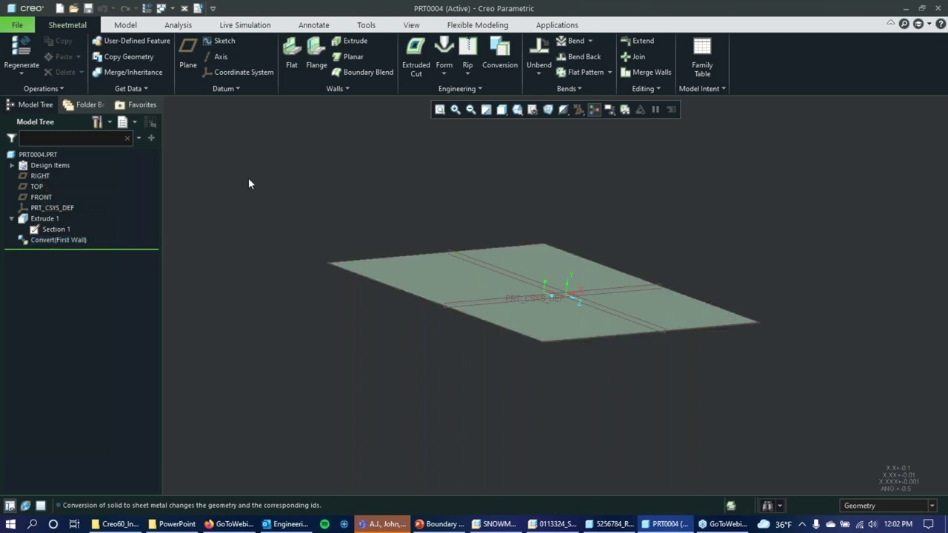
{"action": "middle_click_drag", "start_coordinate": [398, 242], "coordinate": [377, 212]}
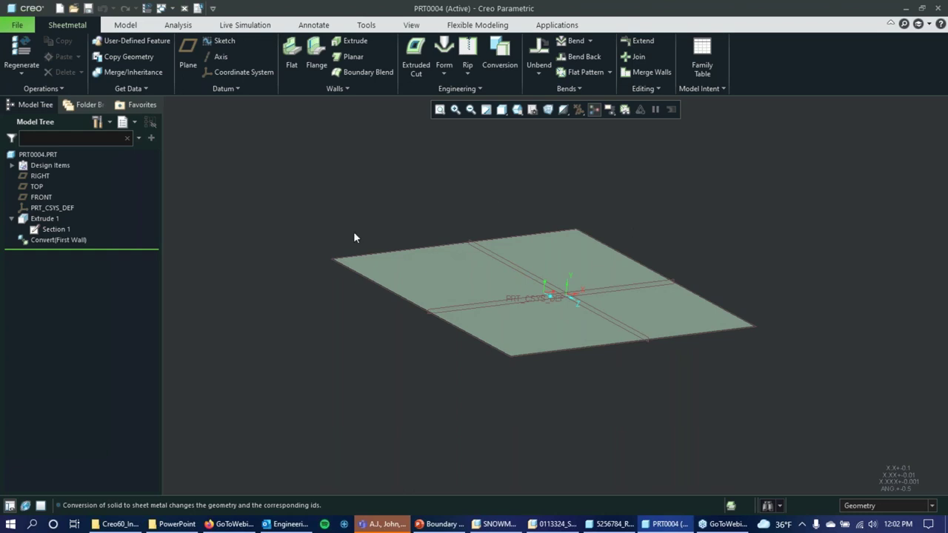
{"action": "middle_click_drag", "start_coordinate": [302, 206], "coordinate": [339, 491]}
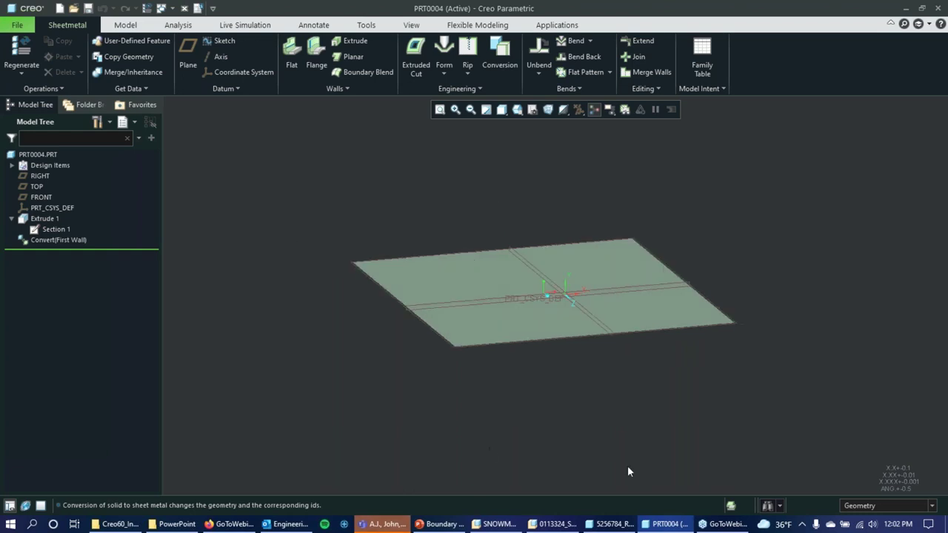
- Switch to the open 5256784_REF sheetmetal part and examine its upper plate and edges from several sides
{"action": "mouse_move", "coordinate": [664, 523]}
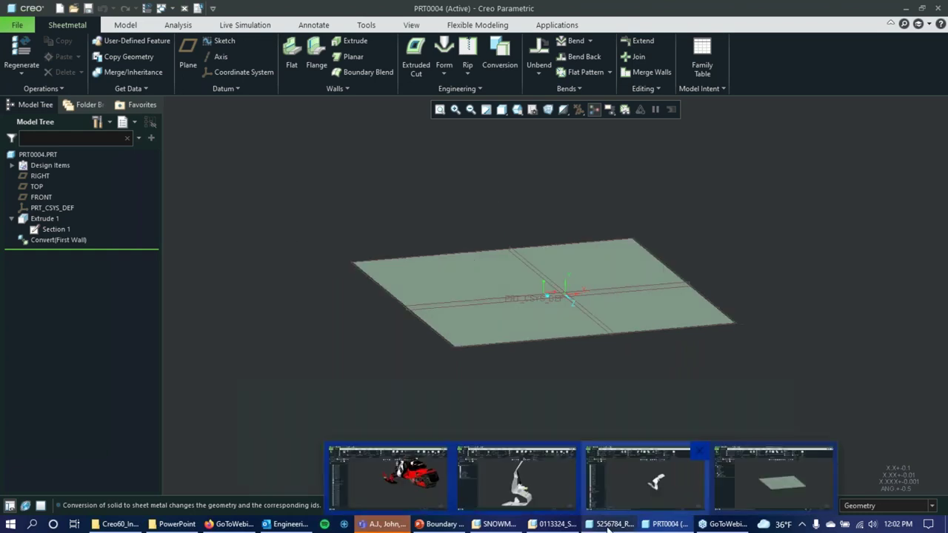
{"action": "left_click", "coordinate": [679, 486]}
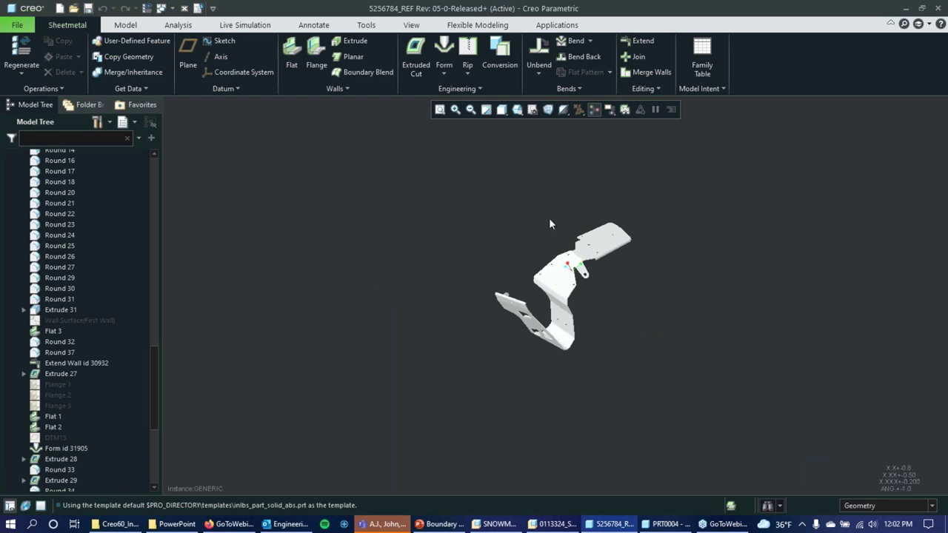
{"action": "scroll", "coordinate": [551, 220], "scroll_direction": "up", "scroll_amount": 3}
{"action": "scroll", "coordinate": [585, 244], "scroll_direction": "down", "scroll_amount": 3}
{"action": "scroll", "coordinate": [590, 349], "scroll_direction": "up", "scroll_amount": 5}
{"action": "middle_click_drag", "start_coordinate": [590, 340], "coordinate": [551, 292]}
{"action": "middle_click_drag", "start_coordinate": [580, 310], "coordinate": [486, 251]}
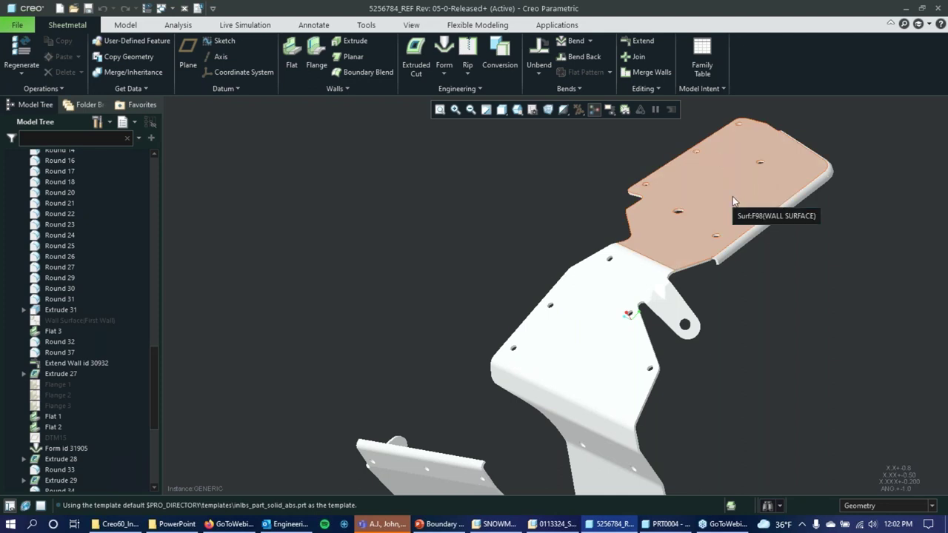
{"action": "mouse_move", "coordinate": [486, 222]}
{"action": "middle_mouse_down"}
{"action": "mouse_move", "coordinate": [504, 212]}
{"action": "mouse_move", "coordinate": [498, 241]}
{"action": "mouse_move", "coordinate": [643, 164]}
{"action": "middle_mouse_up"}
{"action": "scroll", "coordinate": [643, 169], "scroll_direction": "up", "scroll_amount": 3}
{"action": "scroll", "coordinate": [534, 213], "scroll_direction": "down", "scroll_amount": 2}
{"action": "mouse_move", "coordinate": [603, 262]}
{"action": "middle_mouse_down"}
{"action": "mouse_move", "coordinate": [634, 239]}
{"action": "mouse_move", "coordinate": [691, 247]}
{"action": "mouse_move", "coordinate": [609, 226]}
{"action": "middle_mouse_up"}
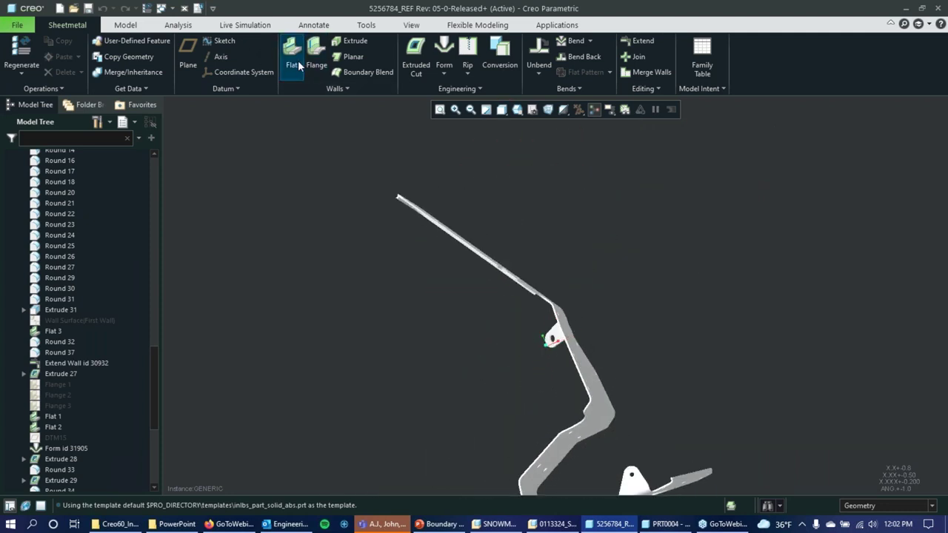
{"action": "middle_click_drag", "start_coordinate": [541, 159], "coordinate": [501, 173]}
{"action": "scroll", "coordinate": [496, 268], "scroll_direction": "down", "scroll_amount": 4}
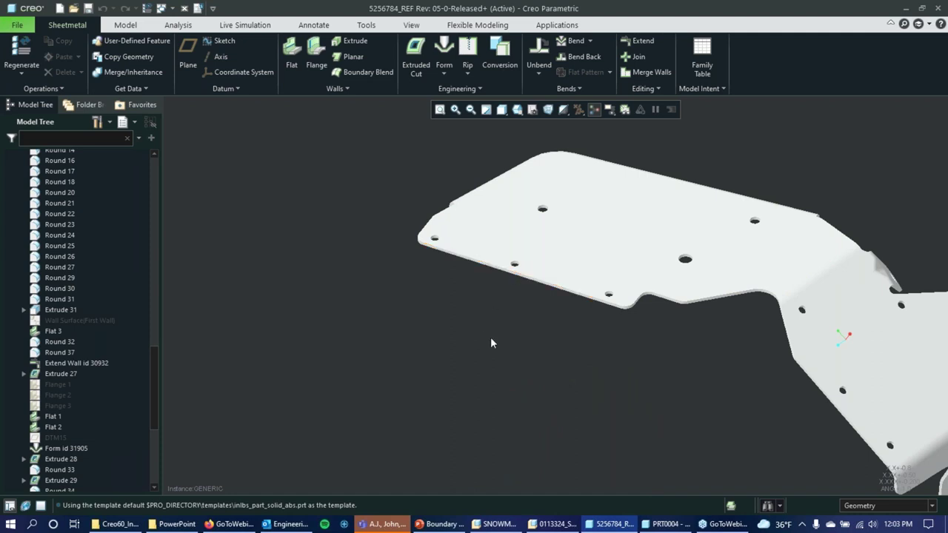
{"action": "middle_click_drag", "start_coordinate": [492, 338], "coordinate": [578, 245]}
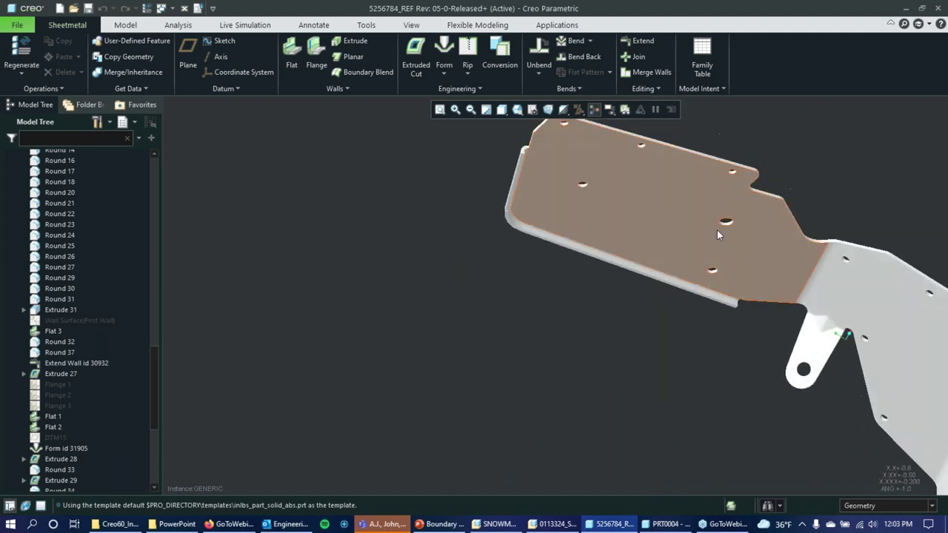
- Start a rectangular flat wall on the long straight edge of the bracket's upper plate
{"action": "left_click", "coordinate": [688, 153]}
{"action": "middle_click_drag", "start_coordinate": [683, 161], "coordinate": [621, 229]}
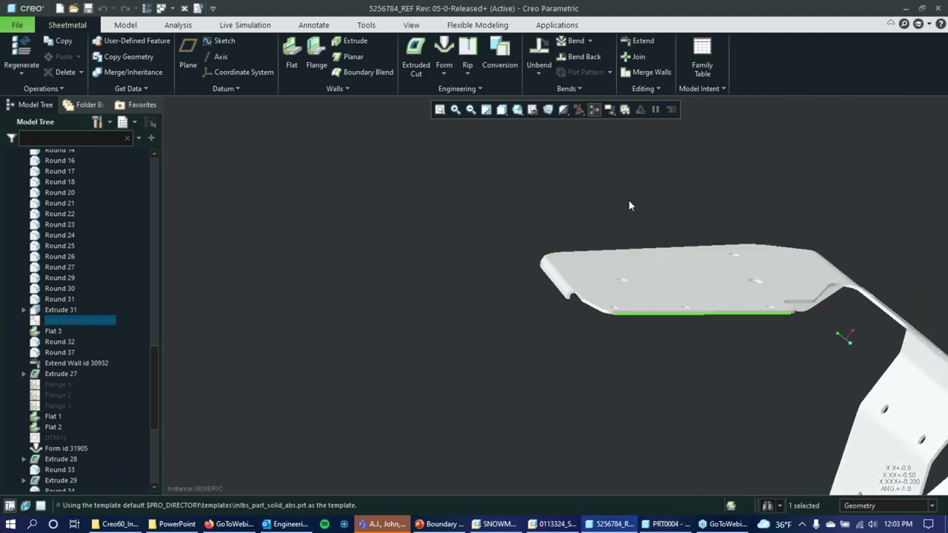
{"action": "middle_click_drag", "start_coordinate": [590, 209], "coordinate": [519, 214]}
{"action": "left_click", "coordinate": [291, 56]}
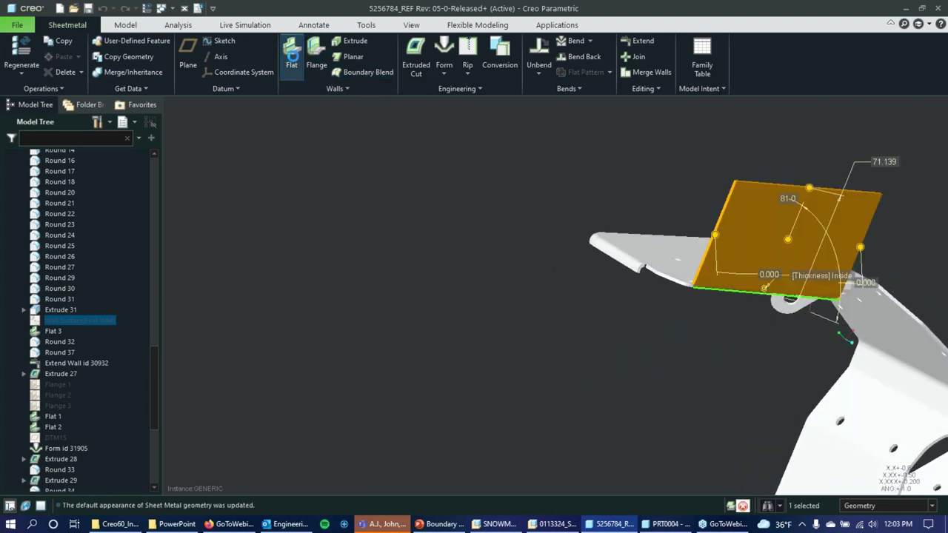
{"action": "scroll", "coordinate": [488, 292], "scroll_direction": "down", "scroll_amount": 4}
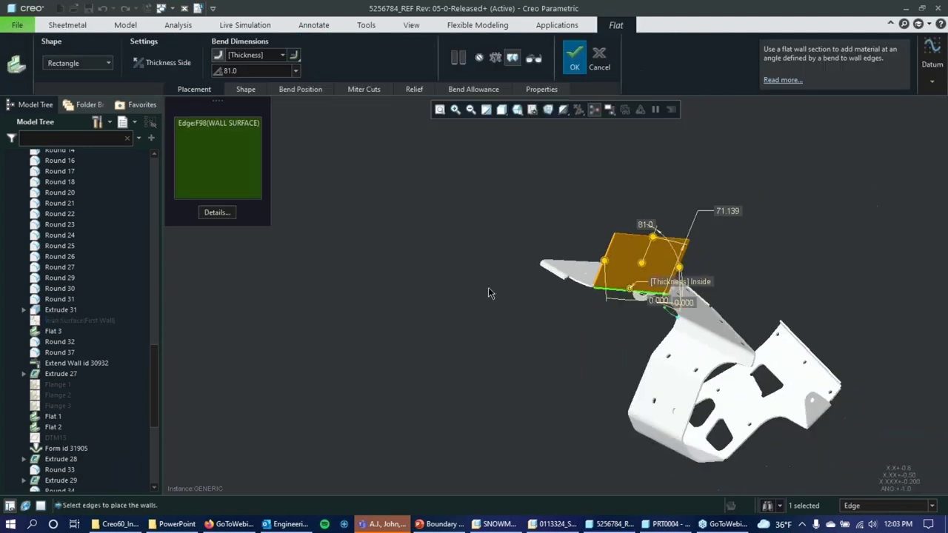
{"action": "scroll", "coordinate": [488, 268], "scroll_direction": "up", "scroll_amount": 3}
{"action": "scroll", "coordinate": [490, 295], "scroll_direction": "down", "scroll_amount": 2}
{"action": "scroll", "coordinate": [492, 294], "scroll_direction": "up", "scroll_amount": 3}
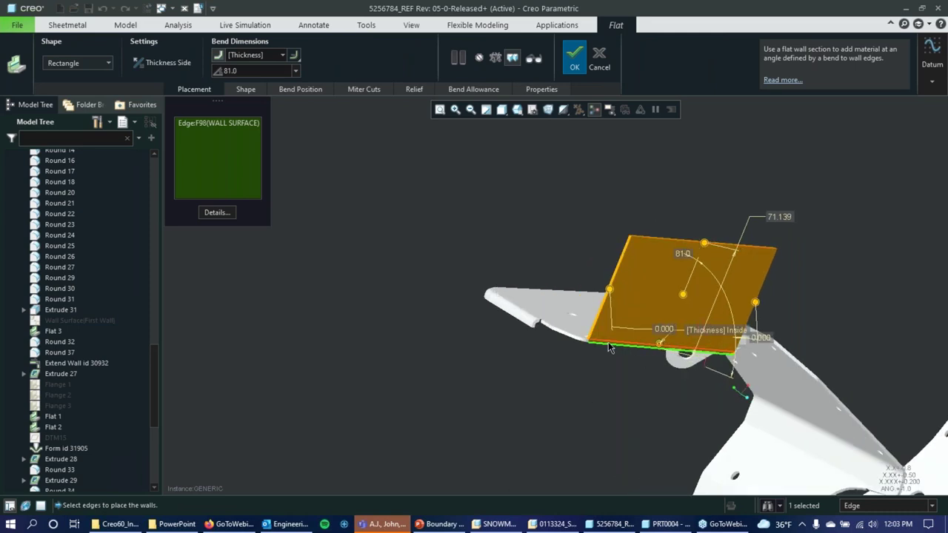
- Adjust the flat wall to a height of about 67.9 and a bend angle of 69 degrees
{"action": "middle_click_drag", "start_coordinate": [460, 212], "coordinate": [500, 222]}
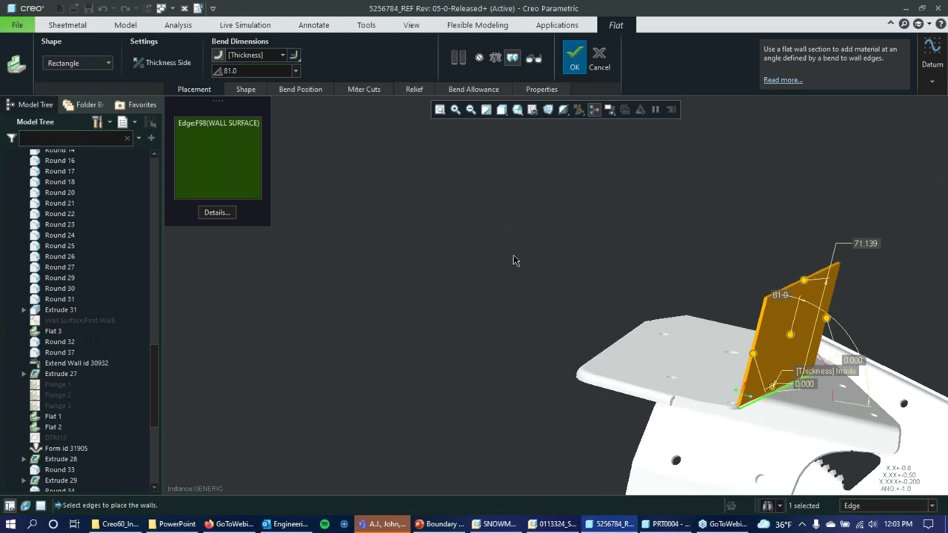
{"action": "scroll", "coordinate": [516, 260], "scroll_direction": "up", "scroll_amount": 3}
{"action": "mouse_move", "coordinate": [664, 208]}
{"action": "left_mouse_down"}
{"action": "mouse_move", "coordinate": [656, 281]}
{"action": "mouse_move", "coordinate": [661, 215]}
{"action": "left_mouse_up"}
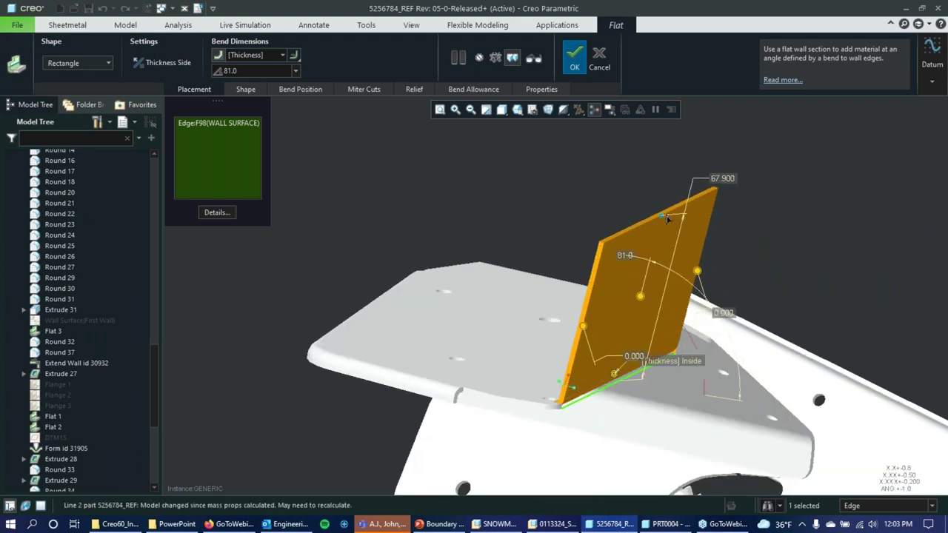
{"action": "mouse_move", "coordinate": [644, 300]}
{"action": "left_mouse_down"}
{"action": "mouse_move", "coordinate": [670, 292]}
{"action": "mouse_move", "coordinate": [639, 287]}
{"action": "mouse_move", "coordinate": [659, 293]}
{"action": "mouse_move", "coordinate": [657, 303]}
{"action": "left_mouse_up"}
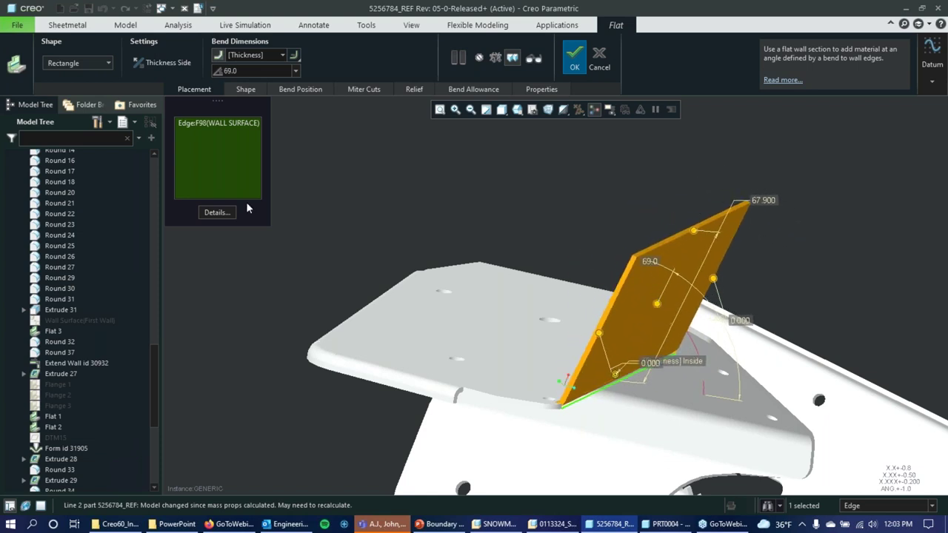
- Open the flat wall's bend position options and examine the bend where it meets the attachment edge
{"action": "left_click", "coordinate": [318, 90]}
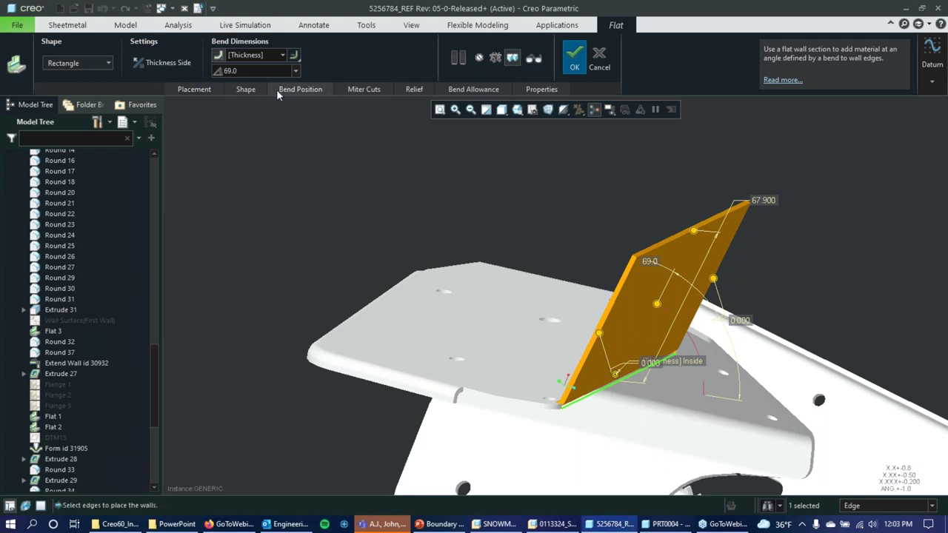
{"action": "left_click", "coordinate": [211, 90]}
{"action": "left_click", "coordinate": [296, 90]}
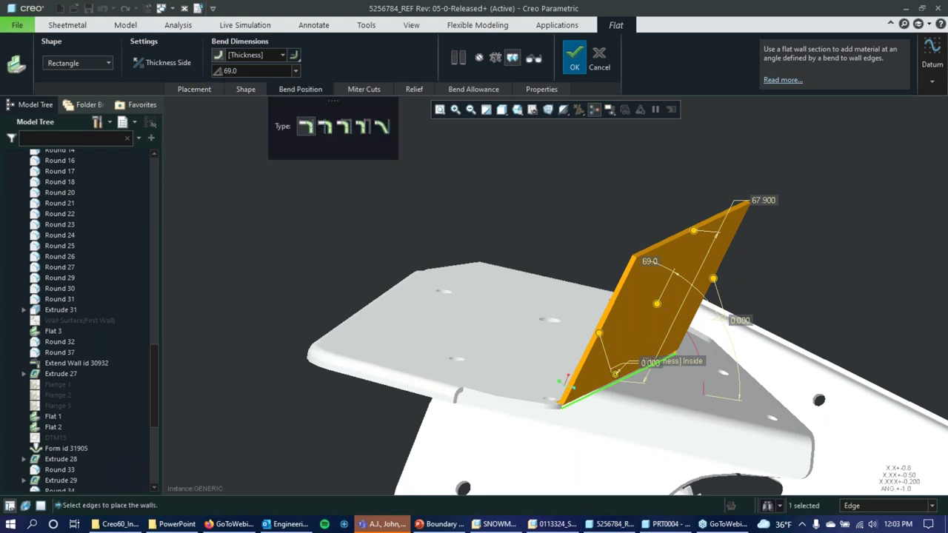
{"action": "middle_click_drag", "start_coordinate": [538, 342], "coordinate": [740, 250]}
{"action": "scroll", "coordinate": [847, 309], "scroll_direction": "up", "scroll_amount": 3}
{"action": "scroll", "coordinate": [858, 326], "scroll_direction": "down", "scroll_amount": 8}
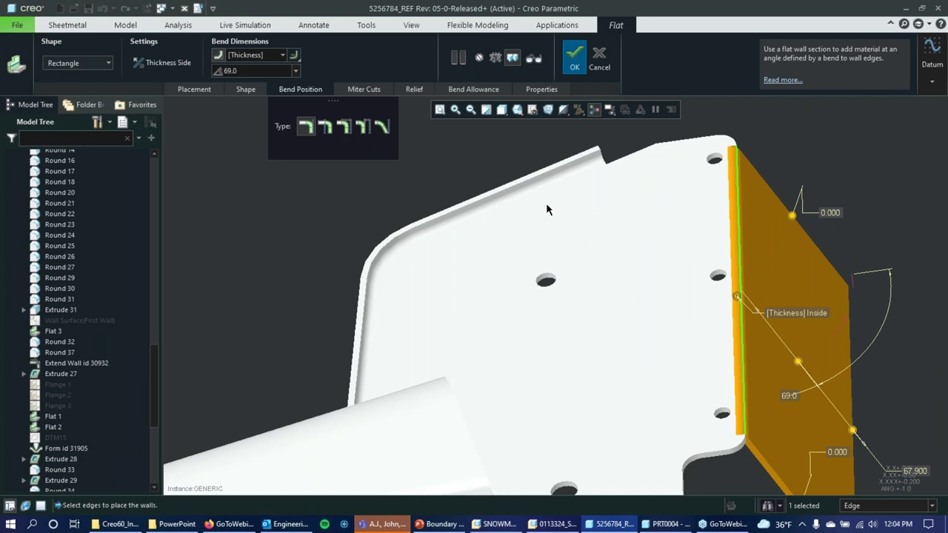
- Try each of the other bend position types on the flat wall and return to the first type
{"action": "left_click", "coordinate": [325, 127]}
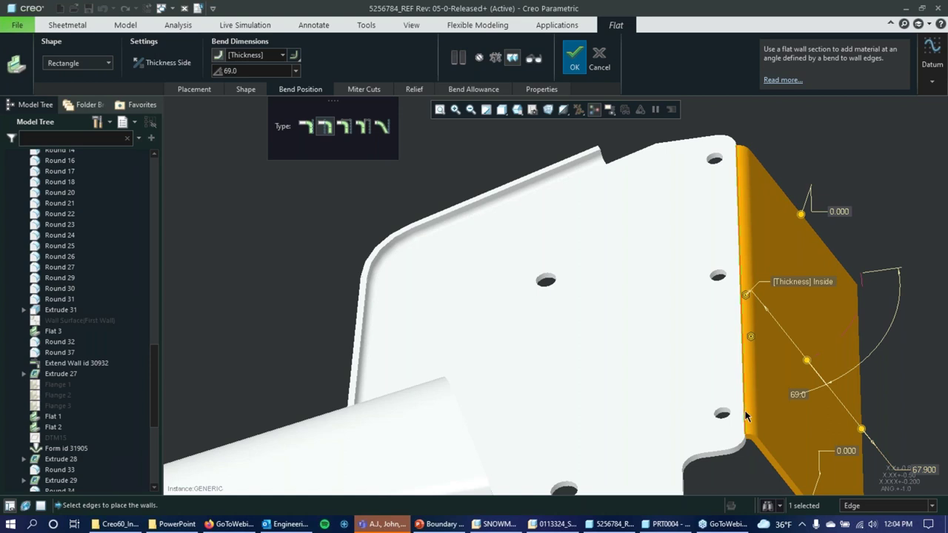
{"action": "left_click", "coordinate": [304, 128]}
{"action": "middle_click_drag", "start_coordinate": [561, 260], "coordinate": [559, 240]}
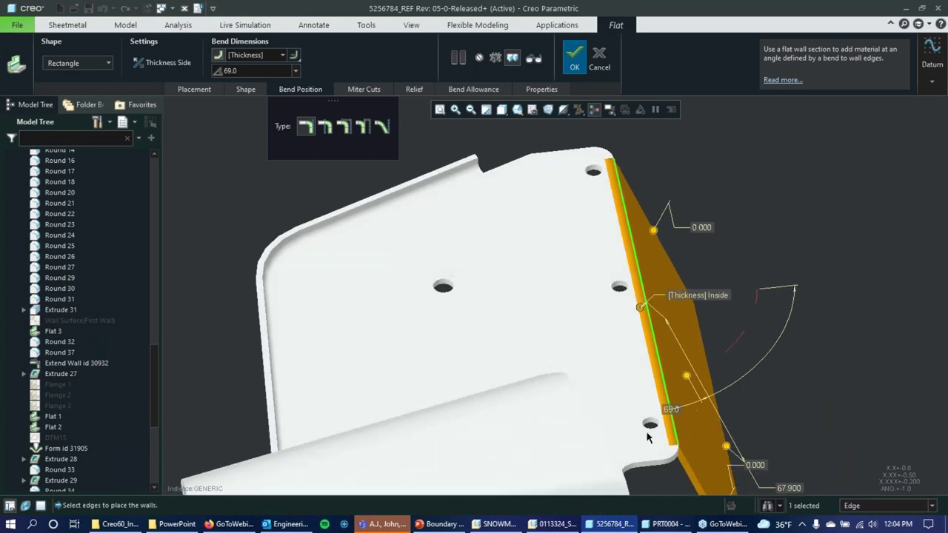
{"action": "left_click", "coordinate": [326, 130]}
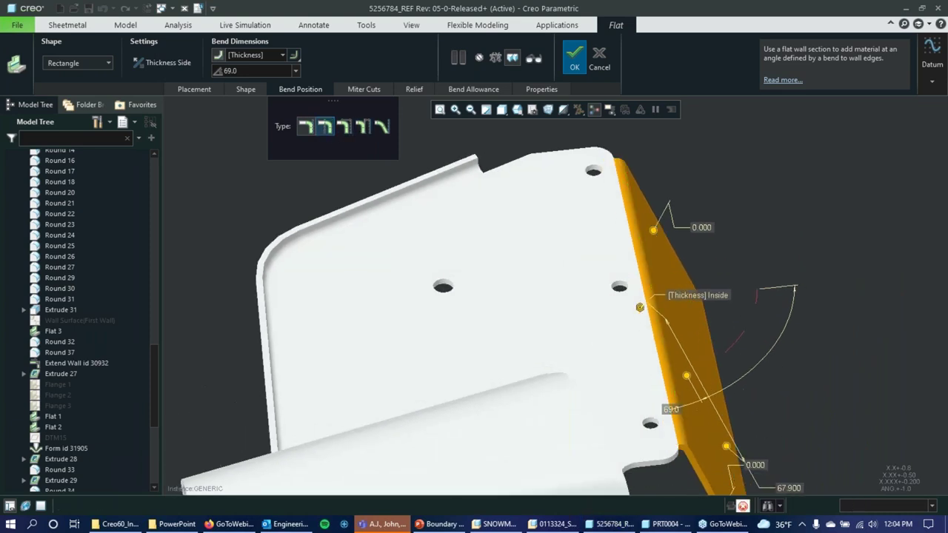
{"action": "left_click", "coordinate": [342, 129]}
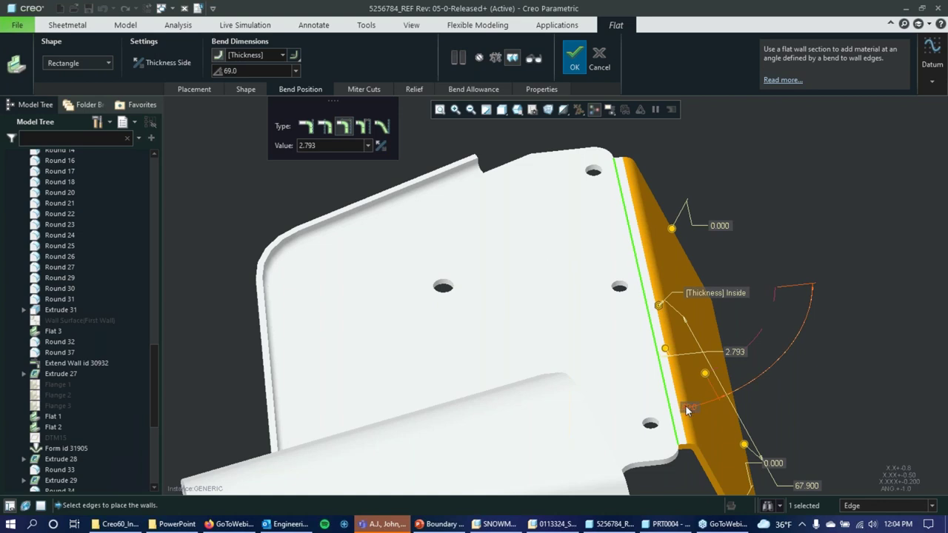
{"action": "left_click", "coordinate": [370, 130]}
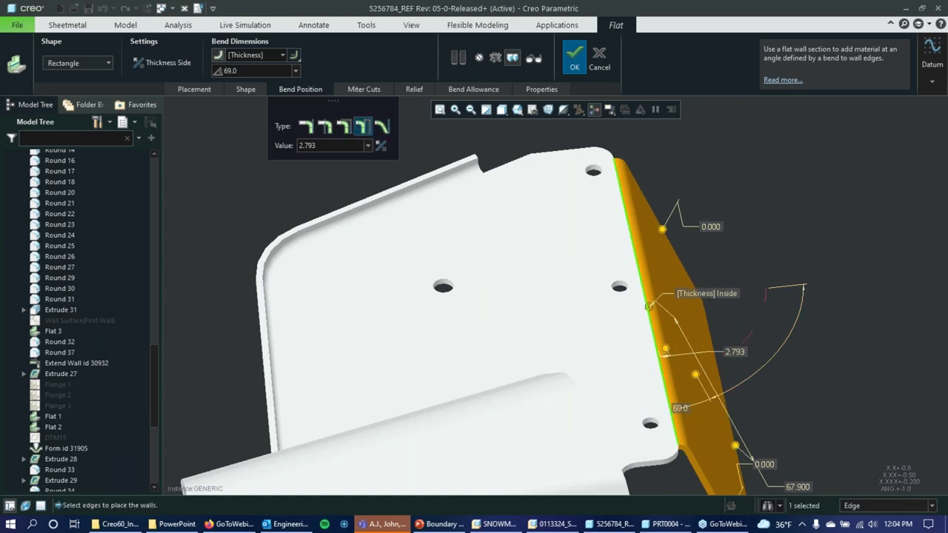
{"action": "left_click", "coordinate": [382, 129]}
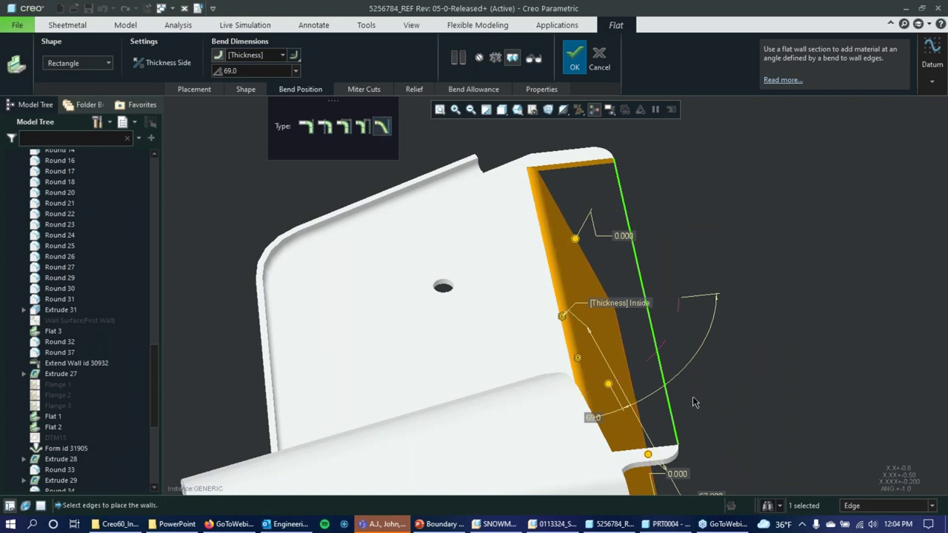
{"action": "scroll", "coordinate": [693, 400], "scroll_direction": "up", "scroll_amount": 3}
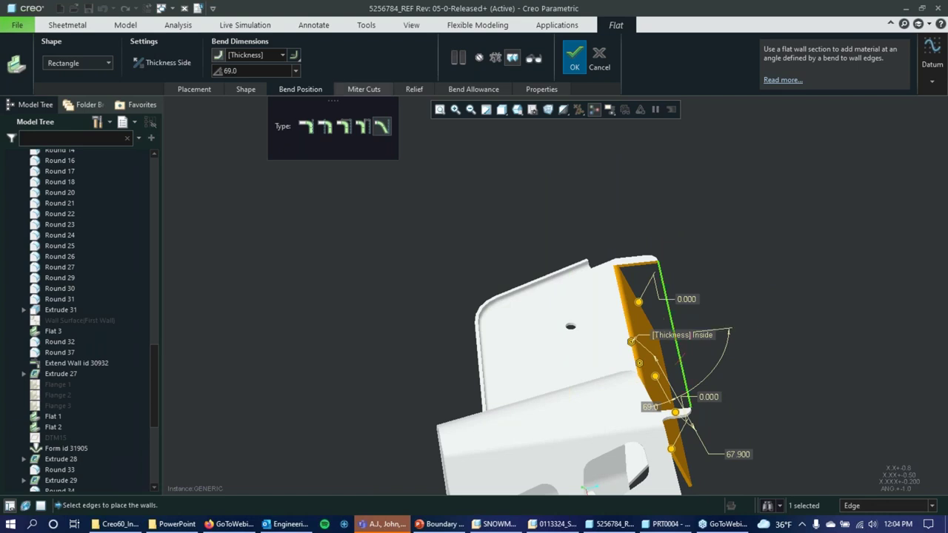
{"action": "left_click", "coordinate": [302, 127]}
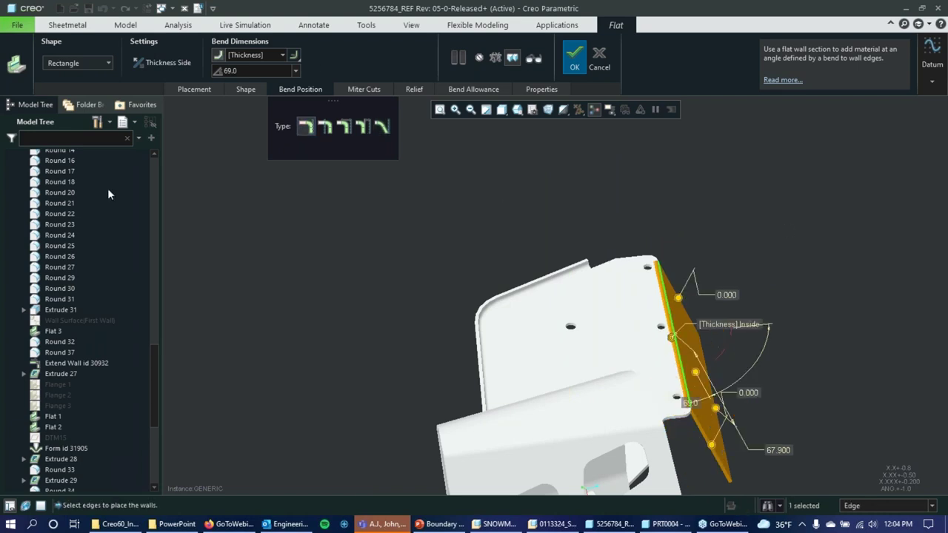
- Open the flat wall's shape sketch for editing
{"action": "middle_click_drag", "start_coordinate": [344, 224], "coordinate": [368, 201]}
{"action": "scroll", "coordinate": [368, 201], "scroll_direction": "down", "scroll_amount": 3}
{"action": "mouse_move", "coordinate": [427, 296]}
{"action": "middle_mouse_down"}
{"action": "mouse_move", "coordinate": [452, 279]}
{"action": "mouse_move", "coordinate": [429, 294]}
{"action": "middle_mouse_up"}
{"action": "scroll", "coordinate": [430, 294], "scroll_direction": "up", "scroll_amount": 3}
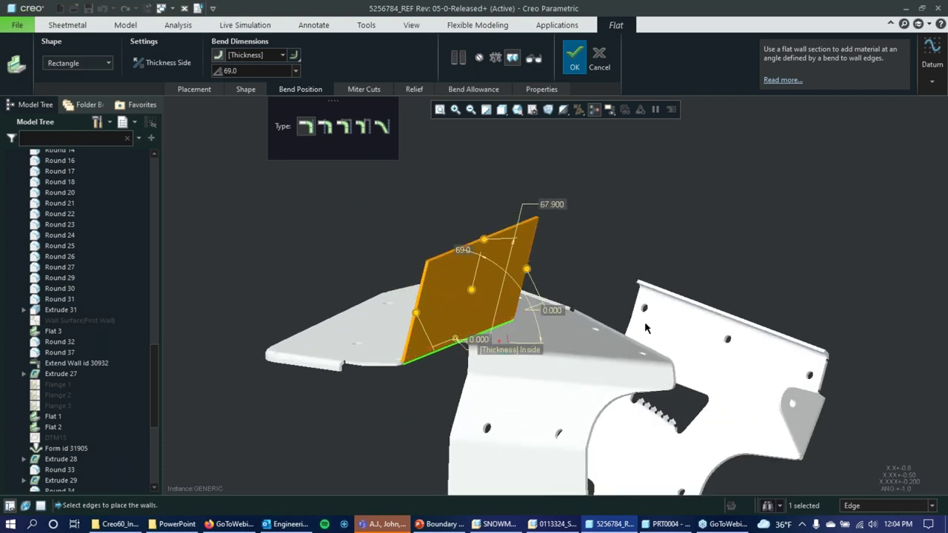
{"action": "left_click", "coordinate": [247, 89]}
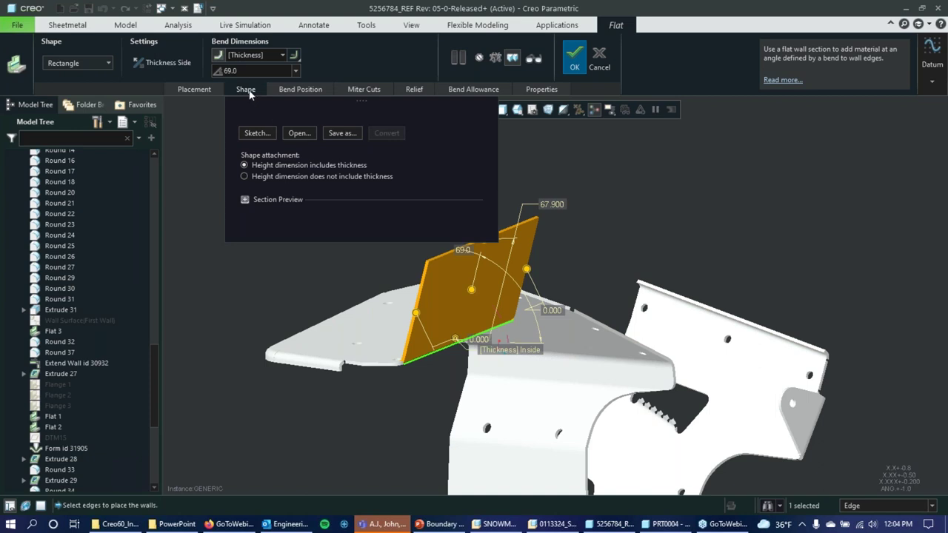
{"action": "left_click", "coordinate": [257, 134]}
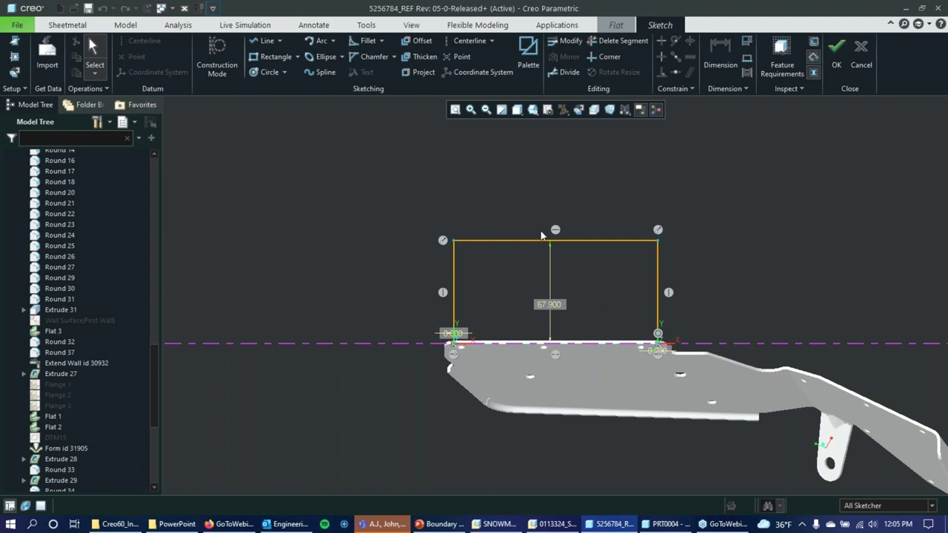
- Delete the upper horizontal segment of the wall's rectangular profile
{"action": "scroll", "coordinate": [644, 290], "scroll_direction": "down", "scroll_amount": 1}
{"action": "scroll", "coordinate": [644, 290], "scroll_direction": "up", "scroll_amount": 1}
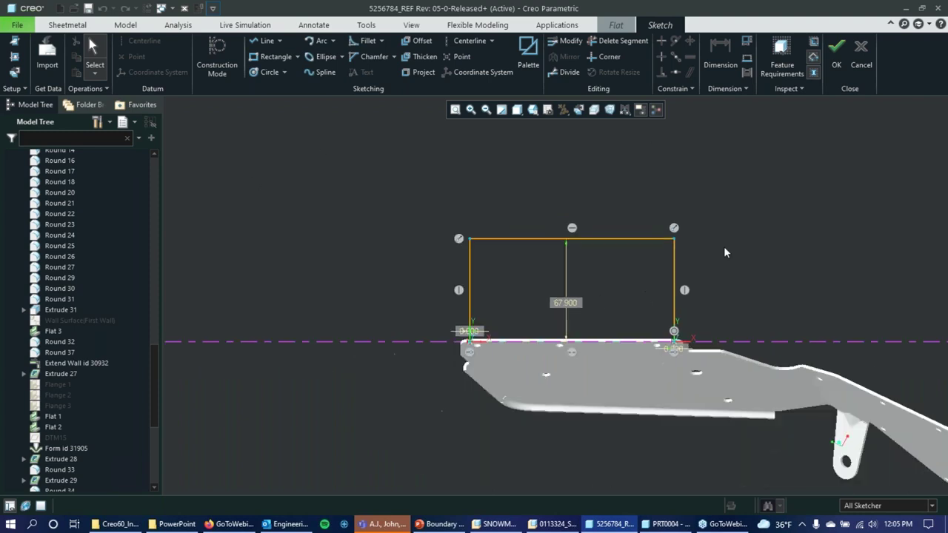
{"action": "scroll", "coordinate": [723, 238], "scroll_direction": "down", "scroll_amount": 1}
{"action": "scroll", "coordinate": [494, 335], "scroll_direction": "up", "scroll_amount": 1}
{"action": "scroll", "coordinate": [480, 308], "scroll_direction": "down", "scroll_amount": 1}
{"action": "scroll", "coordinate": [488, 302], "scroll_direction": "up", "scroll_amount": 1}
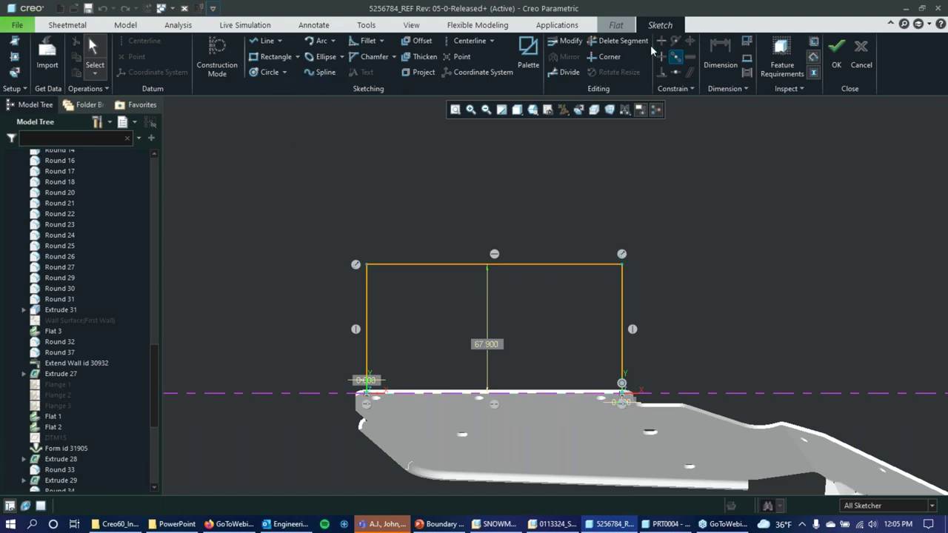
{"action": "left_click", "coordinate": [622, 40]}
{"action": "left_click", "coordinate": [555, 265]}
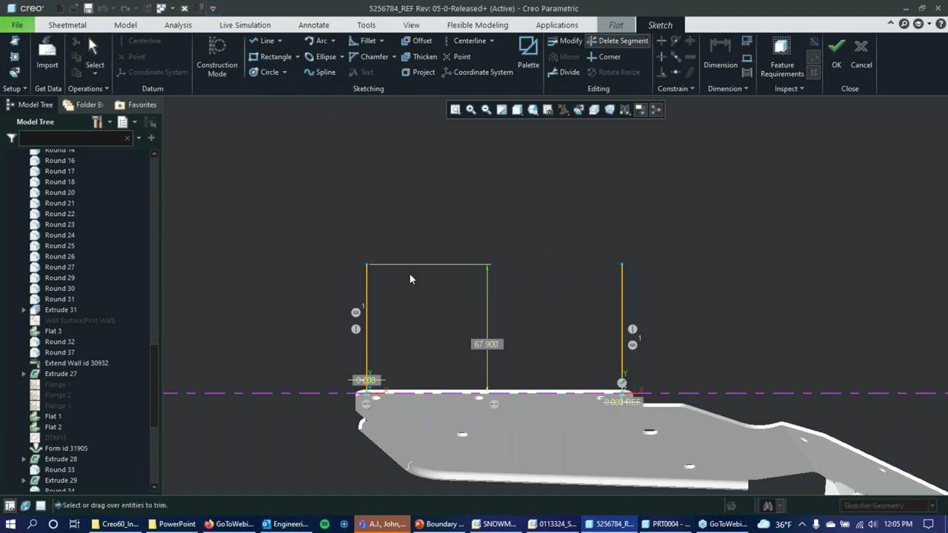
- Sketch a zigzag line chain between the upper ends of the profile's two vertical sides and accept the sketch
{"action": "left_click", "coordinate": [263, 41]}
{"action": "left_click", "coordinate": [366, 264]}
{"action": "left_click", "coordinate": [388, 233]}
{"action": "left_click", "coordinate": [399, 313]}
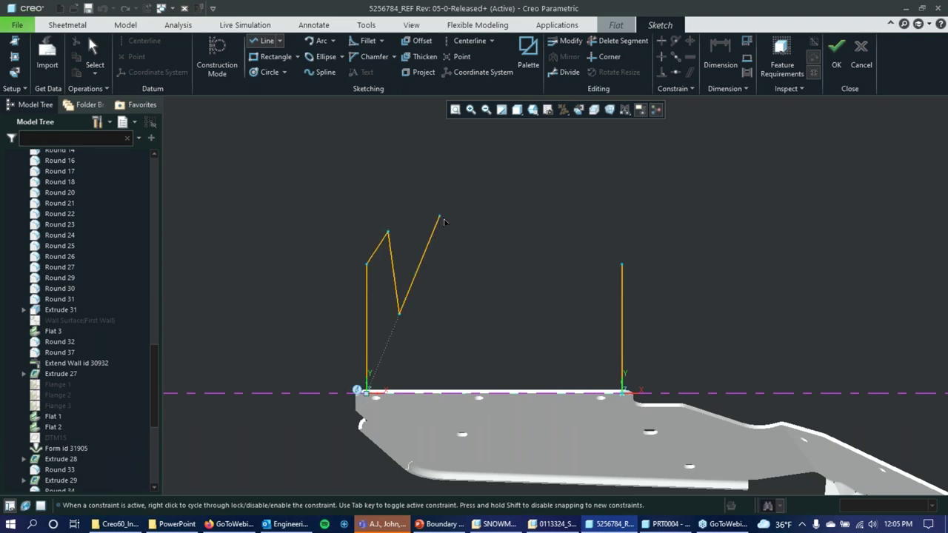
{"action": "left_click", "coordinate": [508, 222]}
{"action": "left_click", "coordinate": [550, 315]}
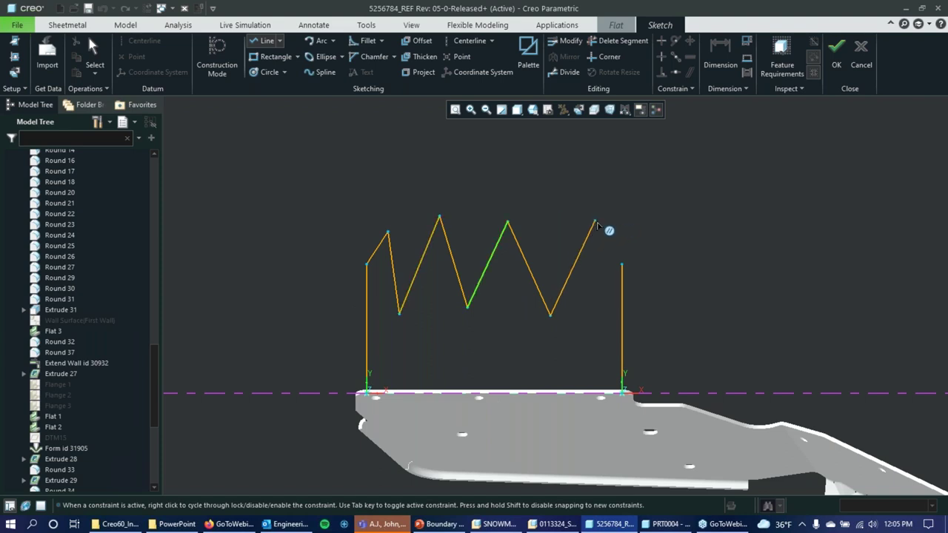
{"action": "left_click", "coordinate": [605, 315]}
{"action": "left_click", "coordinate": [621, 233]}
{"action": "middle_click", "coordinate": [690, 183]}
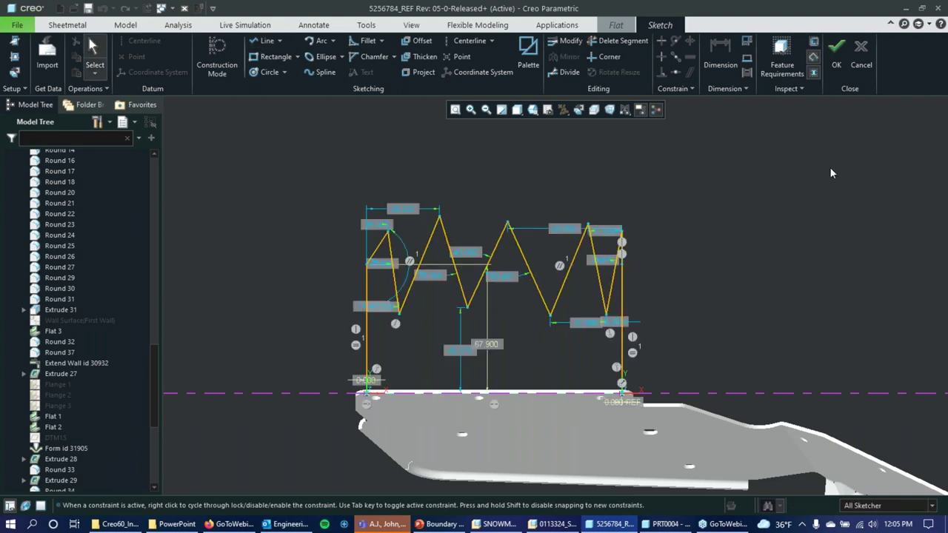
{"action": "left_click", "coordinate": [836, 50]}
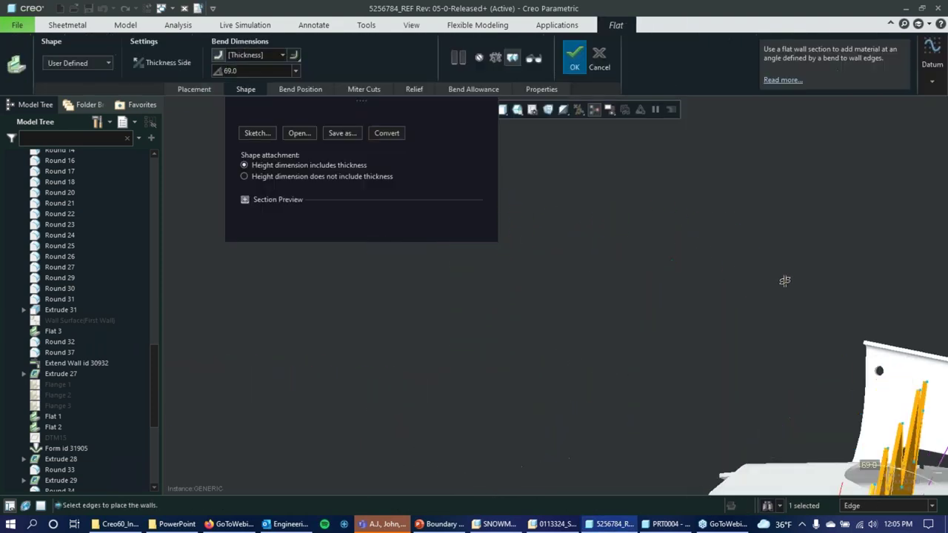
- Check the spiked flat wall preview on the part and complete the flat wall
{"action": "middle_click_drag", "start_coordinate": [720, 268], "coordinate": [656, 282]}
{"action": "scroll", "coordinate": [656, 282], "scroll_direction": "down", "scroll_amount": 3}
{"action": "scroll", "coordinate": [758, 235], "scroll_direction": "up", "scroll_amount": 3}
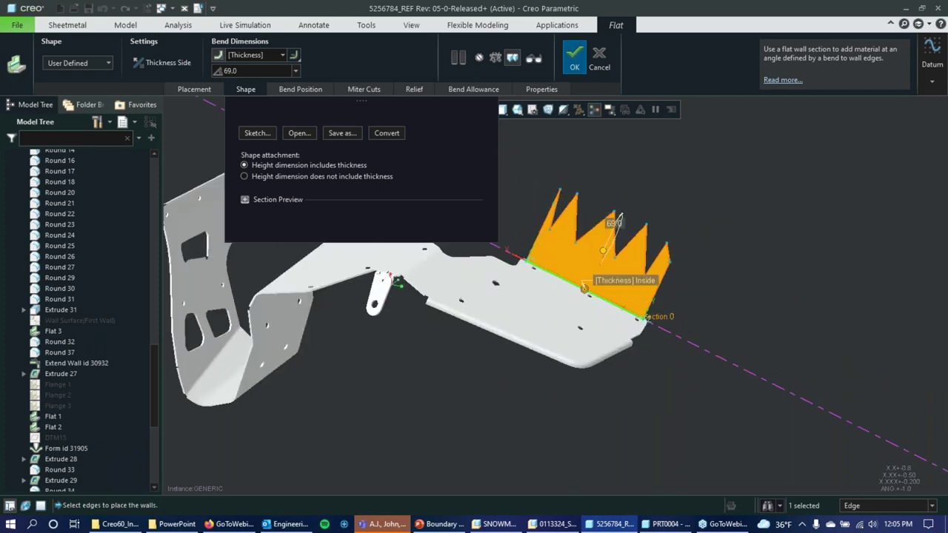
{"action": "scroll", "coordinate": [544, 229], "scroll_direction": "up", "scroll_amount": 2}
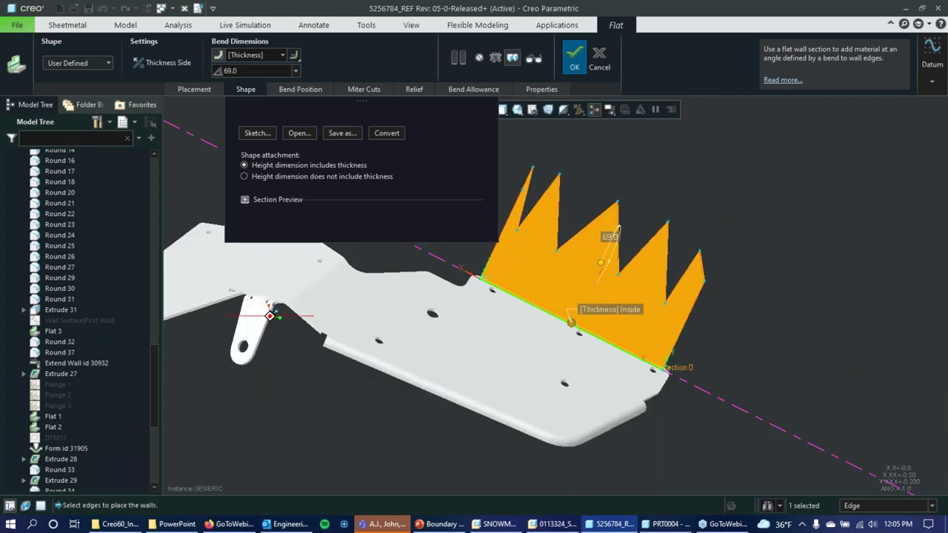
{"action": "middle_click_drag", "start_coordinate": [544, 229], "coordinate": [503, 285]}
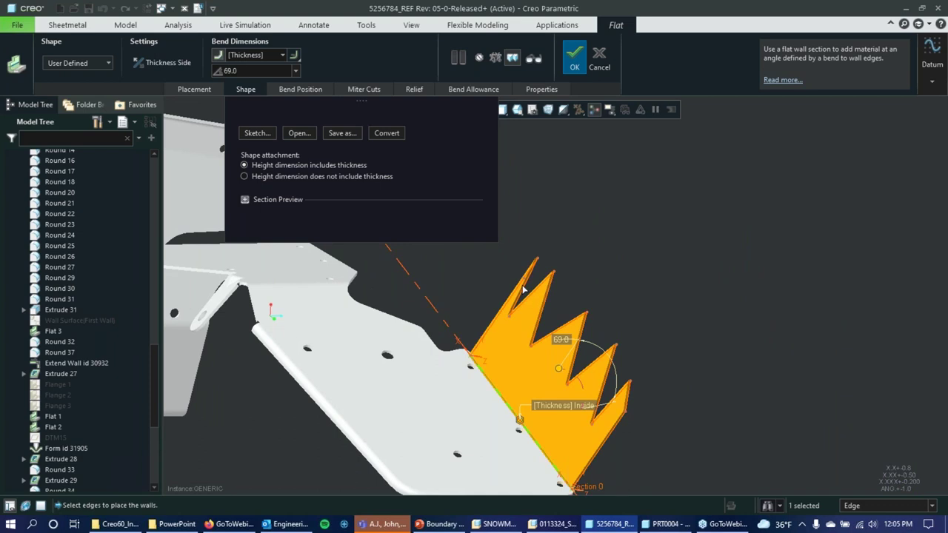
{"action": "middle_click_drag", "start_coordinate": [635, 291], "coordinate": [630, 270]}
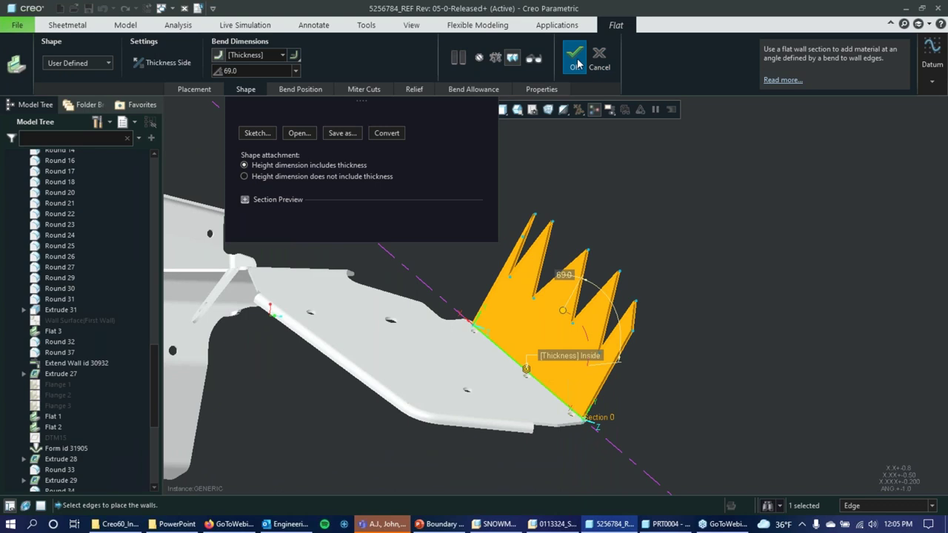
{"action": "left_click", "coordinate": [575, 64]}
- Attach an I-shaped flange wall to the straight free edge beside the large cutouts
{"action": "middle_click_drag", "start_coordinate": [692, 196], "coordinate": [534, 248]}
{"action": "scroll", "coordinate": [641, 273], "scroll_direction": "down", "scroll_amount": 2}
{"action": "scroll", "coordinate": [642, 273], "scroll_direction": "up", "scroll_amount": 5}
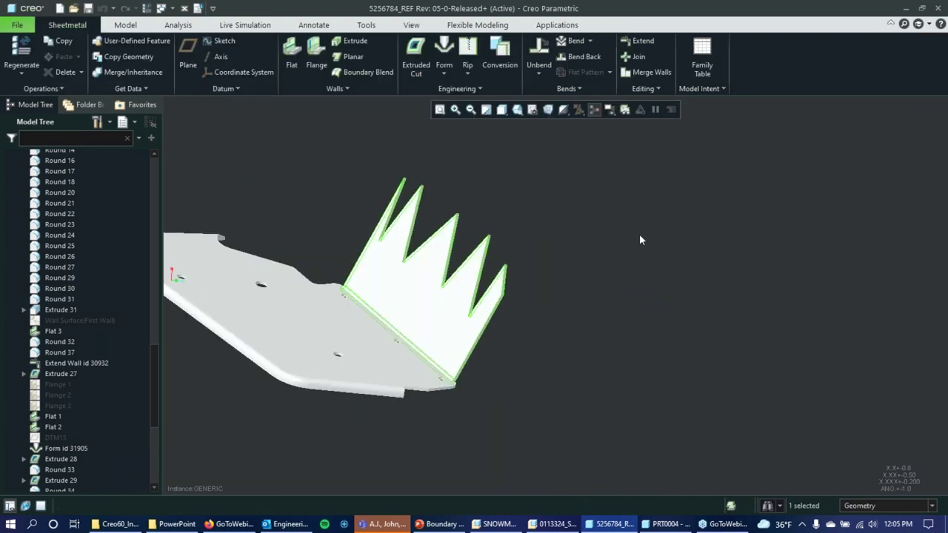
{"action": "scroll", "coordinate": [636, 244], "scroll_direction": "up", "scroll_amount": 1}
{"action": "middle_click_drag", "start_coordinate": [636, 246], "coordinate": [438, 228]}
{"action": "scroll", "coordinate": [438, 229], "scroll_direction": "up", "scroll_amount": 5}
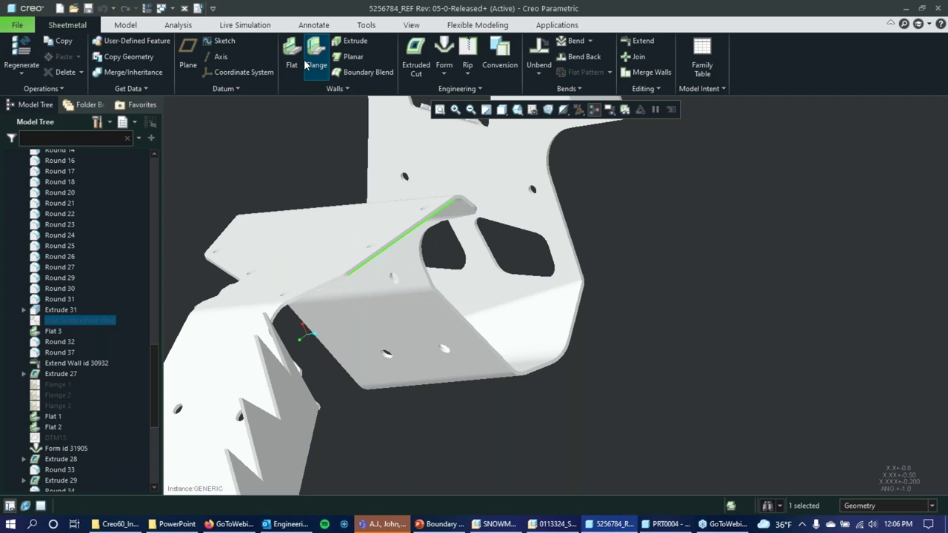
{"action": "scroll", "coordinate": [609, 303], "scroll_direction": "down", "scroll_amount": 4}
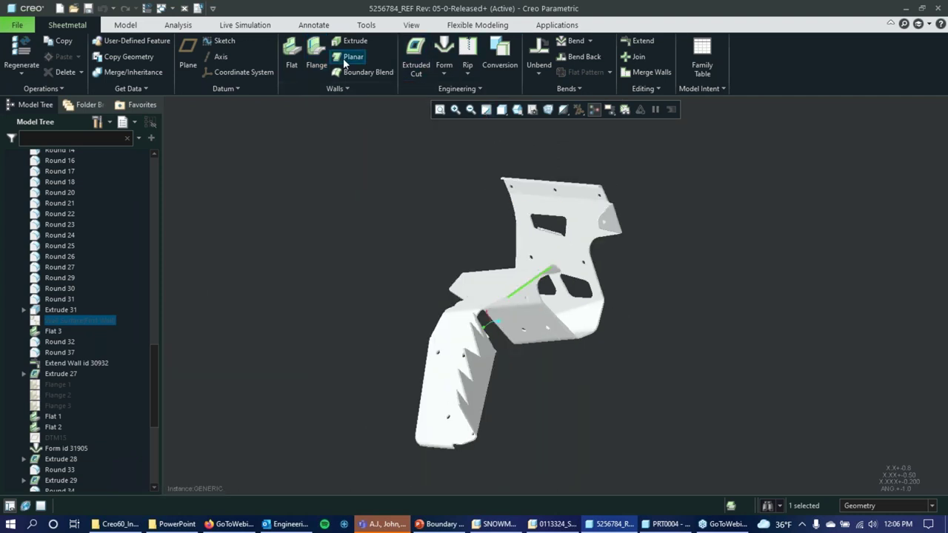
{"action": "left_click", "coordinate": [316, 52]}
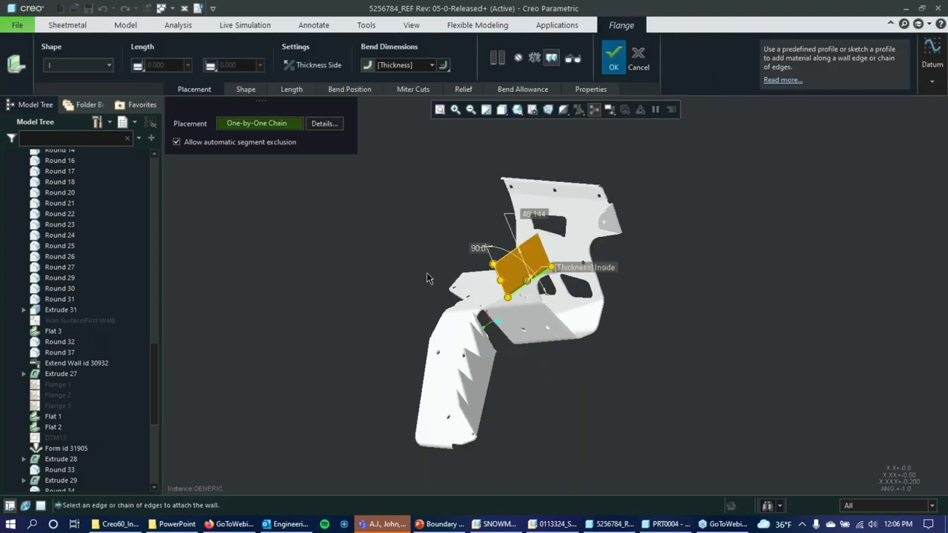
- Resize the flange preview to a 44.9 length and a 72° bend angle
{"action": "scroll", "coordinate": [548, 282], "scroll_direction": "up", "scroll_amount": 2}
{"action": "scroll", "coordinate": [631, 254], "scroll_direction": "up", "scroll_amount": 3}
{"action": "middle_click_drag", "start_coordinate": [630, 255], "coordinate": [552, 256]}
{"action": "left_click_drag", "start_coordinate": [531, 256], "coordinate": [552, 280]}
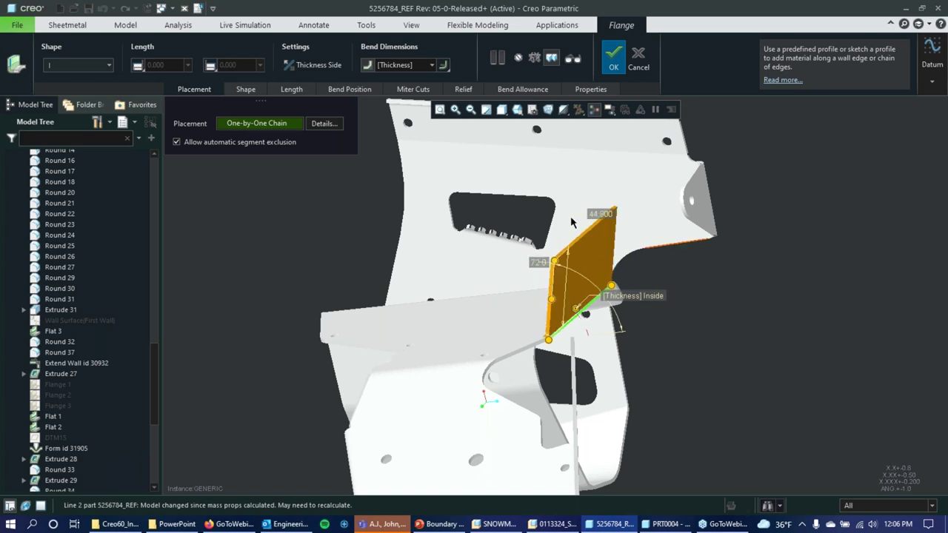
- Open the flange's profile sketch at the end of the wall and orient it to the sketch plane
{"action": "left_click", "coordinate": [344, 89]}
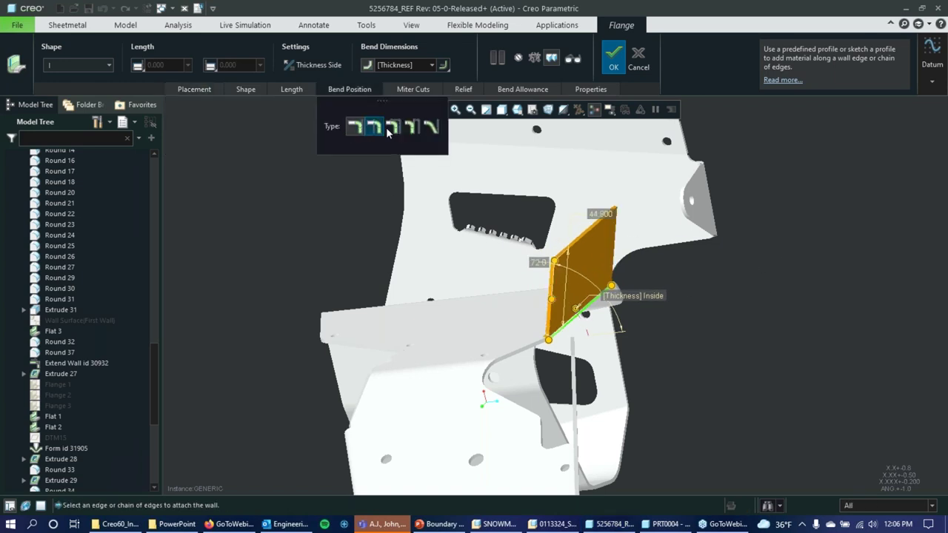
{"action": "left_click", "coordinate": [260, 86]}
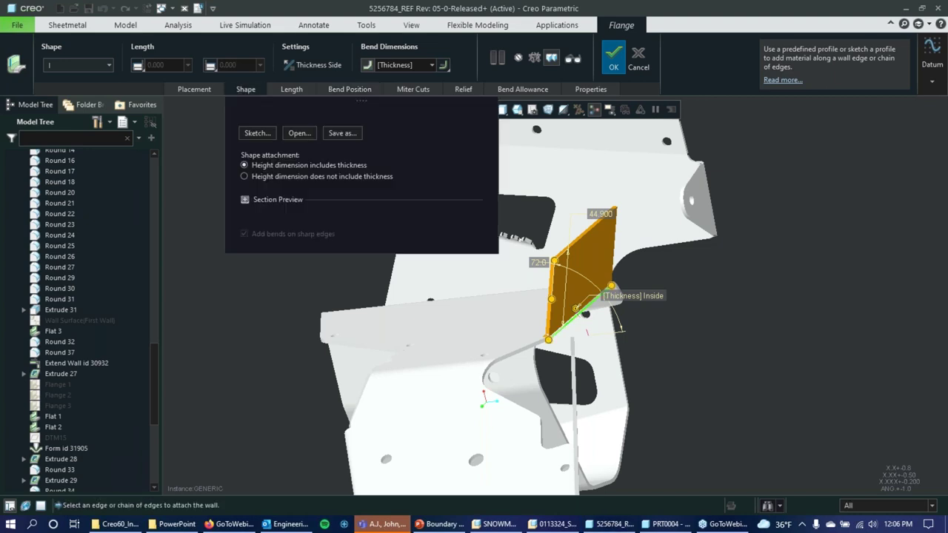
{"action": "left_click", "coordinate": [256, 133]}
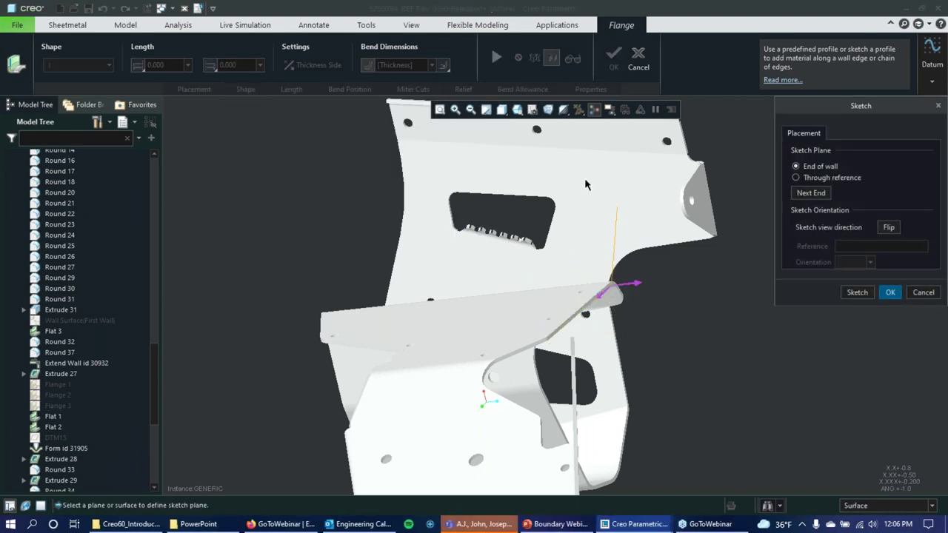
{"action": "left_click", "coordinate": [890, 292]}
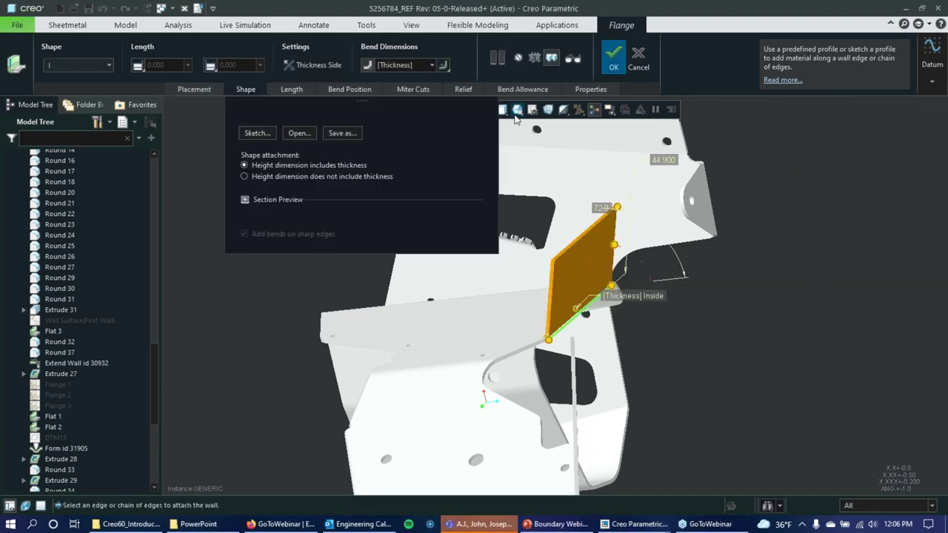
{"action": "left_click", "coordinate": [256, 133]}
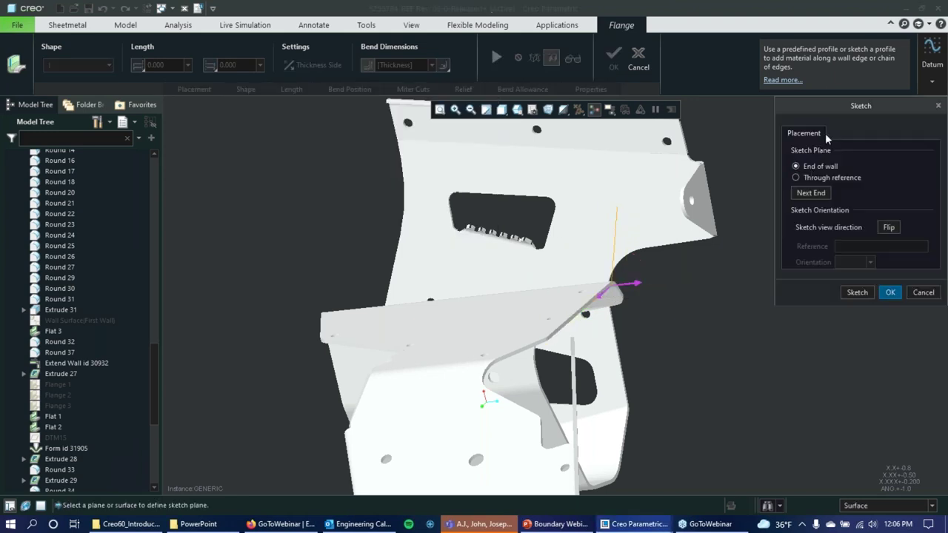
{"action": "left_click_drag", "start_coordinate": [836, 105], "coordinate": [716, 103]}
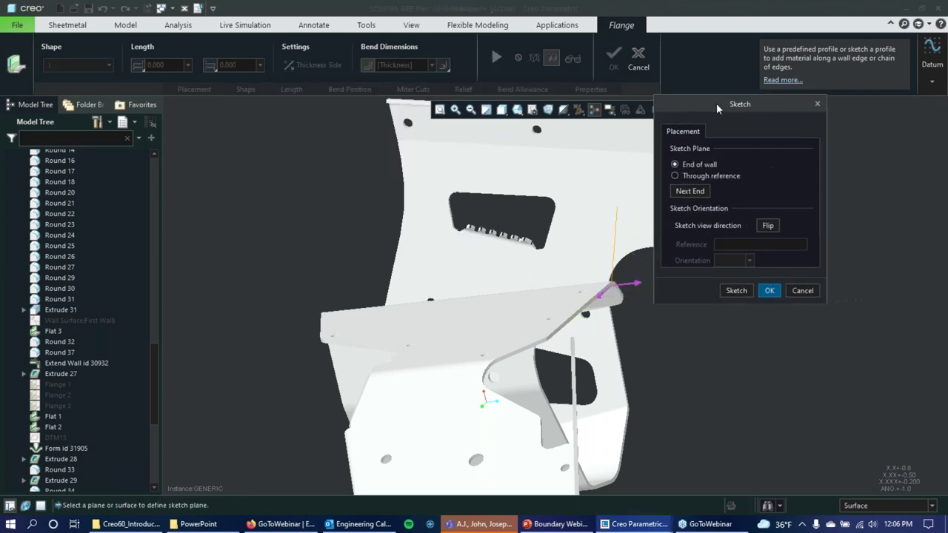
{"action": "left_click", "coordinate": [736, 290]}
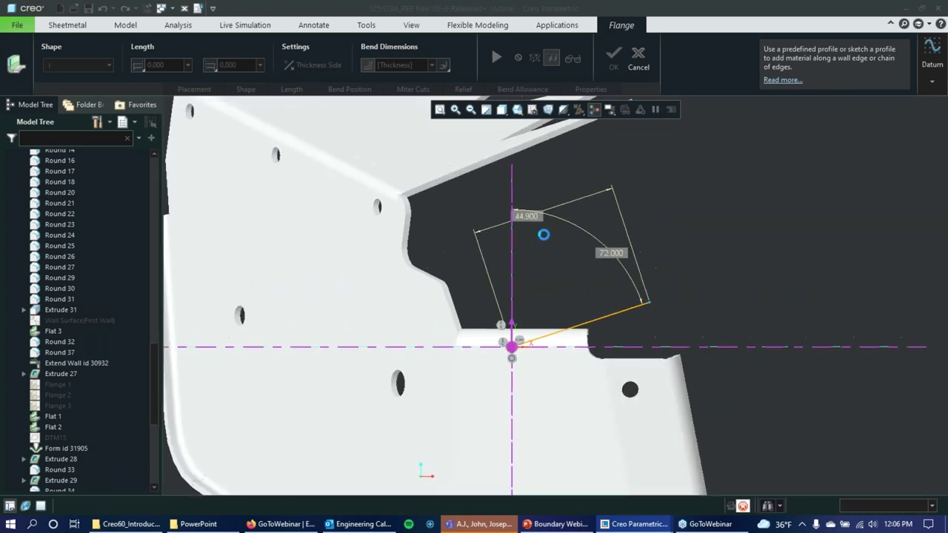
{"action": "mouse_move", "coordinate": [715, 233]}
{"action": "middle_mouse_down"}
{"action": "mouse_move", "coordinate": [837, 155]}
{"action": "mouse_move", "coordinate": [630, 433]}
{"action": "mouse_move", "coordinate": [709, 230]}
{"action": "mouse_move", "coordinate": [698, 190]}
{"action": "mouse_move", "coordinate": [700, 226]}
{"action": "mouse_move", "coordinate": [677, 259]}
{"action": "mouse_move", "coordinate": [670, 247]}
{"action": "mouse_move", "coordinate": [669, 262]}
{"action": "mouse_move", "coordinate": [664, 192]}
{"action": "middle_mouse_up"}
{"action": "left_click", "coordinate": [581, 110]}
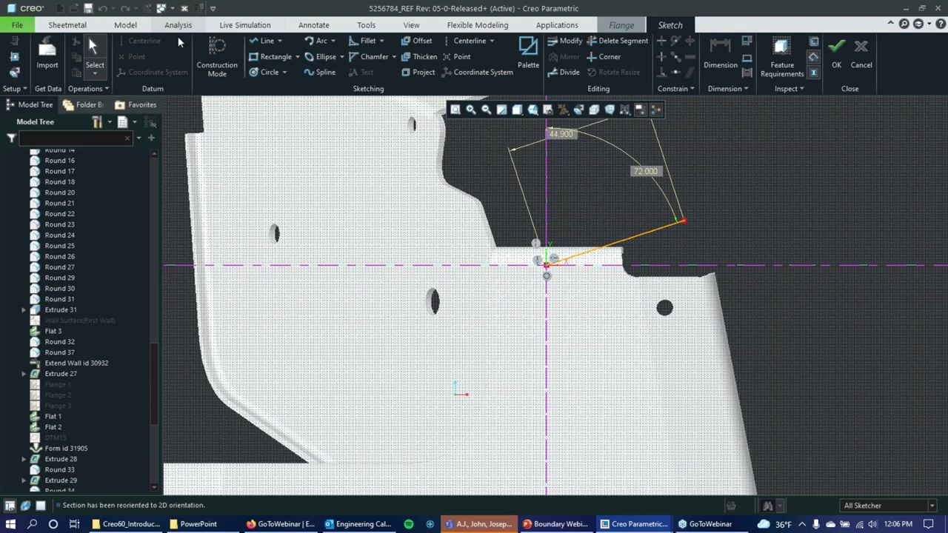
- Sketch a zigzag line chain from the attachment point, ending with a short vertical segment
{"action": "left_click", "coordinate": [261, 47]}
{"action": "left_click", "coordinate": [547, 265]}
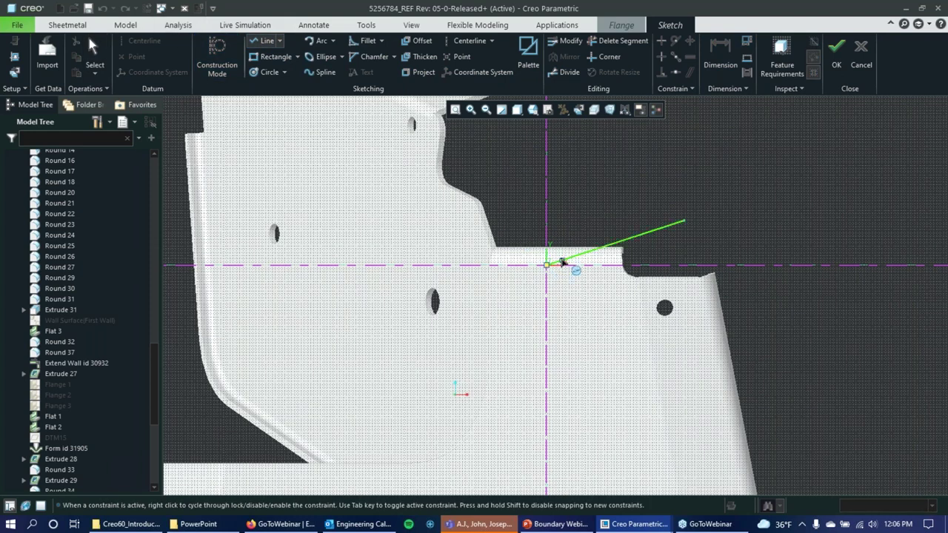
{"action": "left_click", "coordinate": [581, 225]}
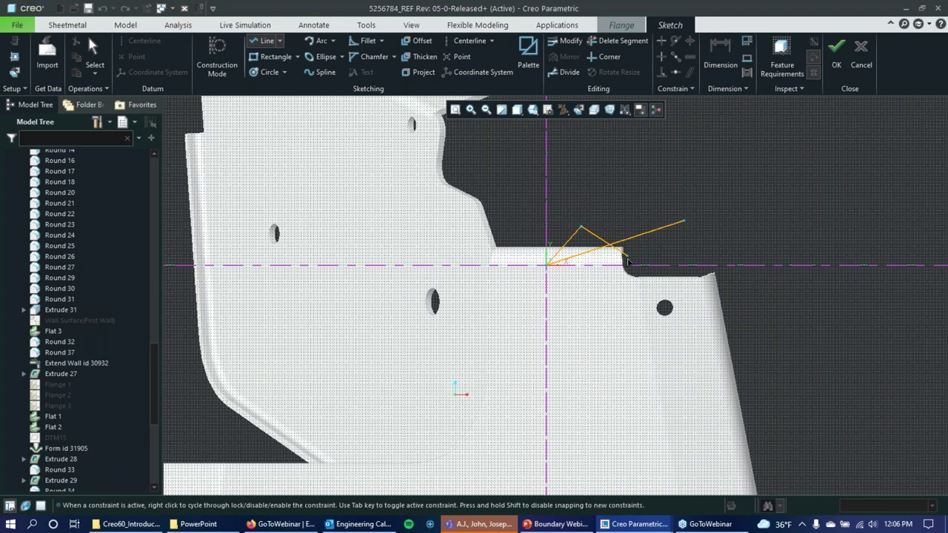
{"action": "left_click", "coordinate": [643, 213]}
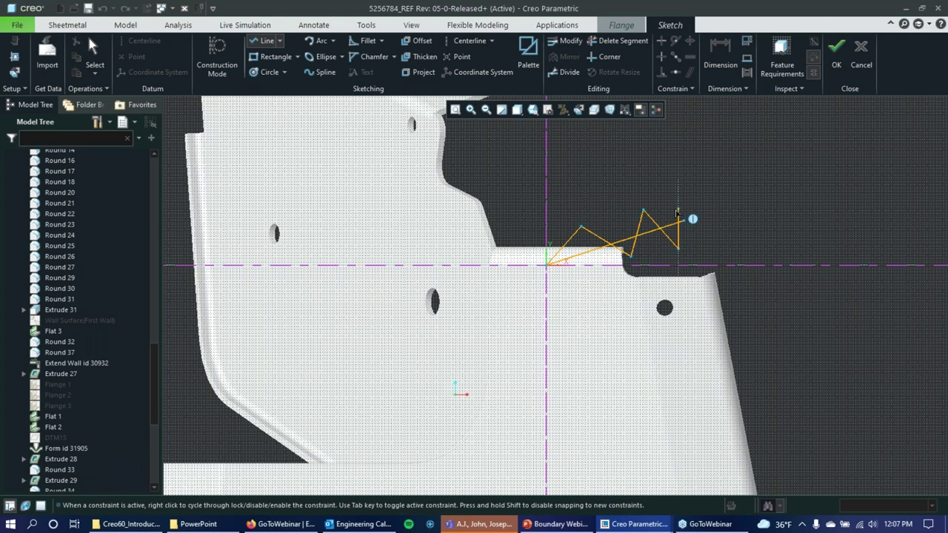
{"action": "middle_click", "coordinate": [676, 210]}
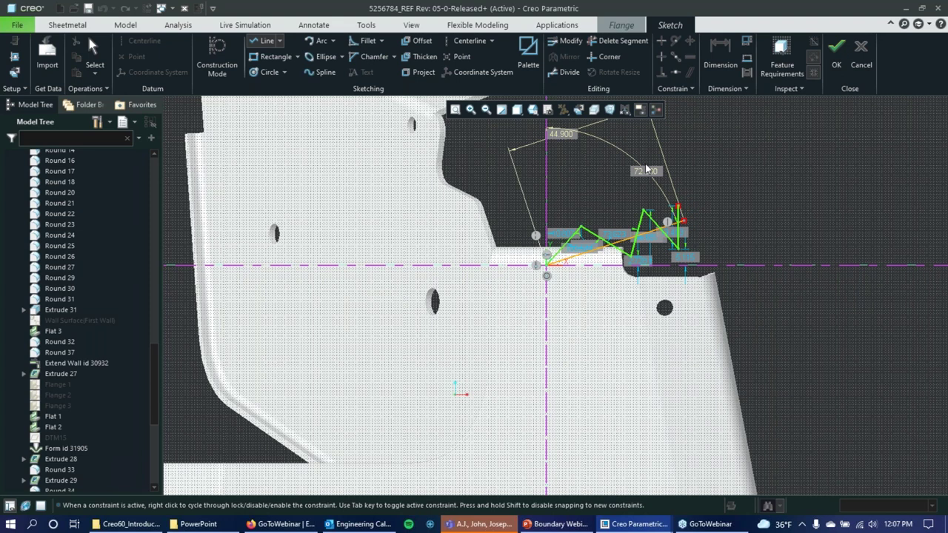
- Delete the original straight profile line and accept the flange sketch
{"action": "left_click", "coordinate": [618, 41]}
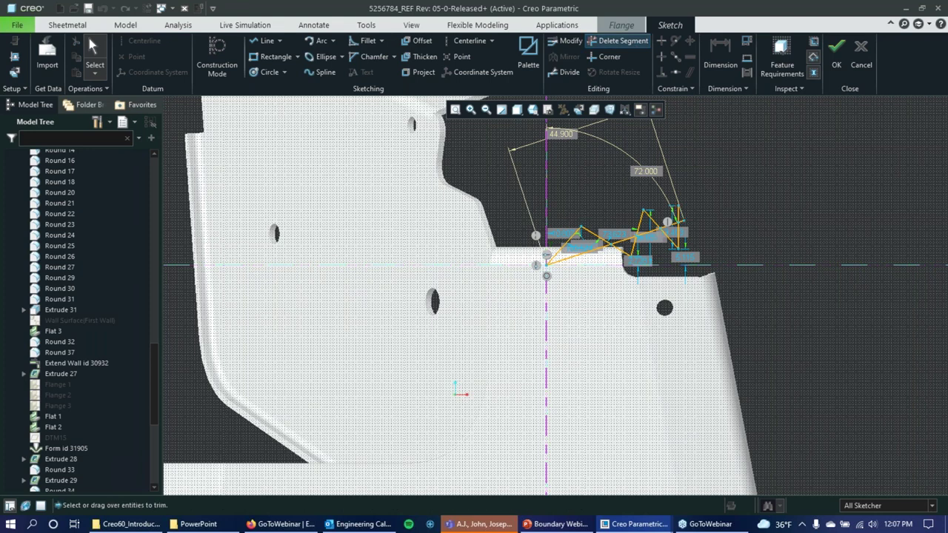
{"action": "left_click", "coordinate": [592, 255]}
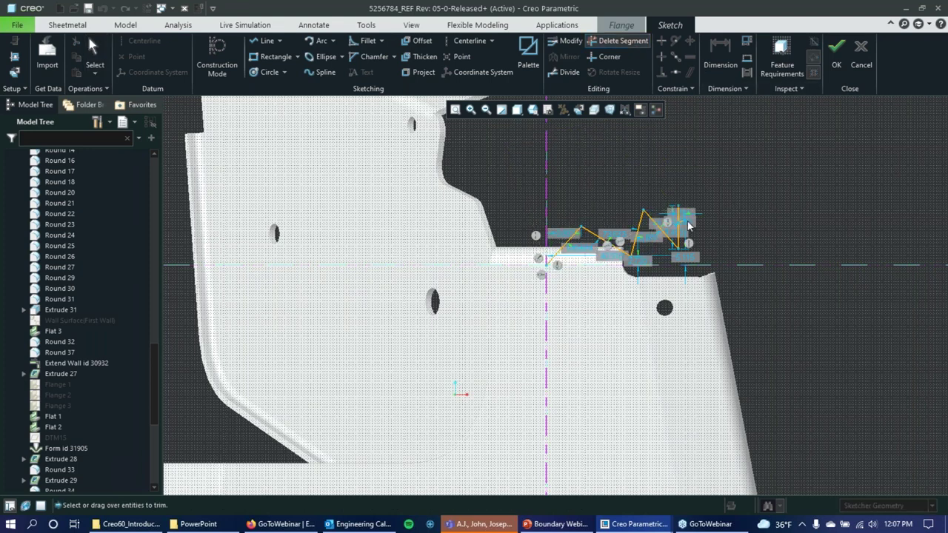
{"action": "left_click", "coordinate": [688, 224]}
{"action": "left_click", "coordinate": [835, 49]}
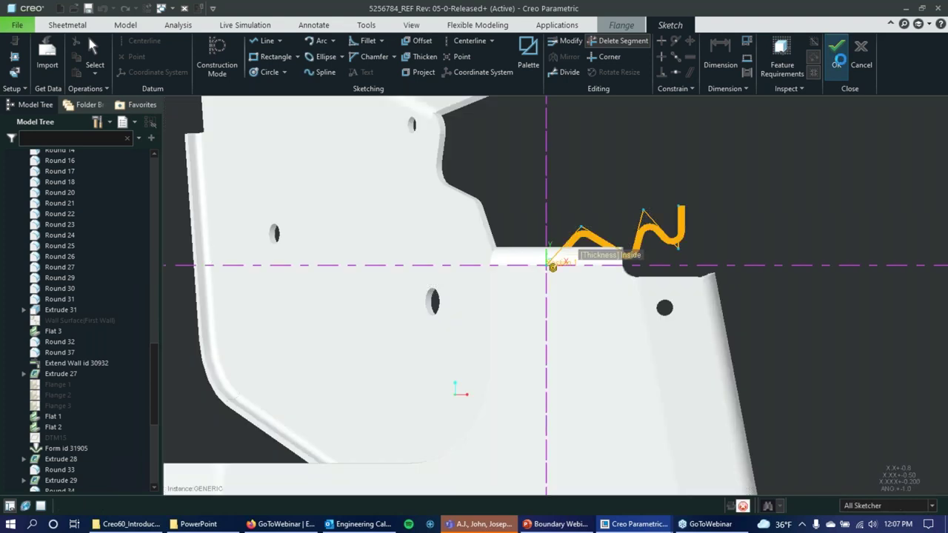
- Check the flange's shape options and wavy preview, and complete the flange
{"action": "middle_click_drag", "start_coordinate": [742, 199], "coordinate": [763, 190]}
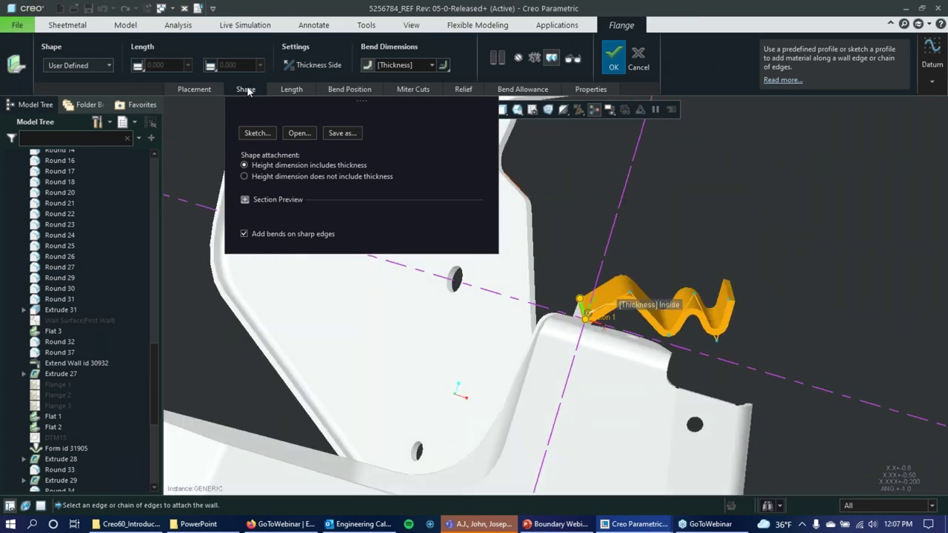
{"action": "left_click", "coordinate": [246, 89]}
{"action": "middle_click_drag", "start_coordinate": [739, 234], "coordinate": [737, 236]}
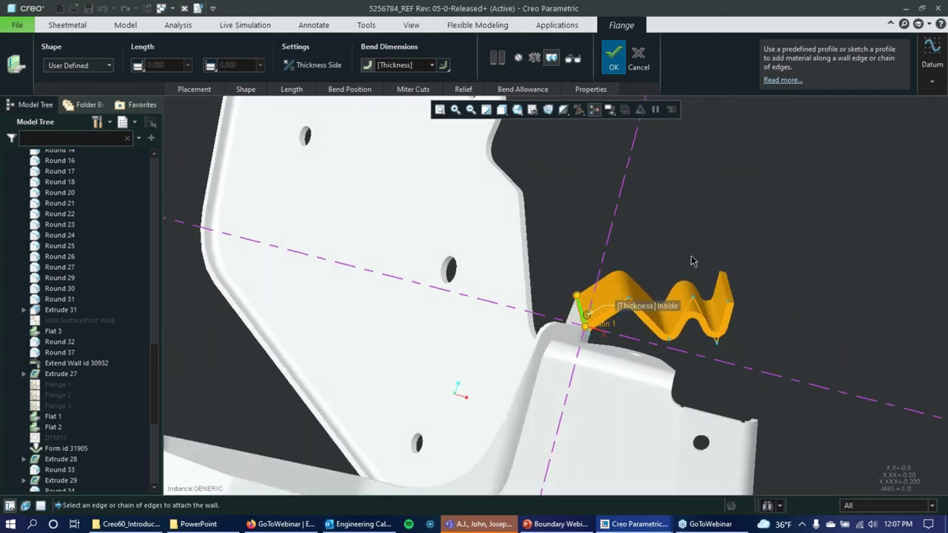
{"action": "mouse_move", "coordinate": [698, 257]}
{"action": "middle_mouse_down"}
{"action": "mouse_move", "coordinate": [696, 246]}
{"action": "mouse_move", "coordinate": [656, 250]}
{"action": "mouse_move", "coordinate": [620, 229]}
{"action": "mouse_move", "coordinate": [623, 165]}
{"action": "mouse_move", "coordinate": [506, 246]}
{"action": "middle_mouse_up"}
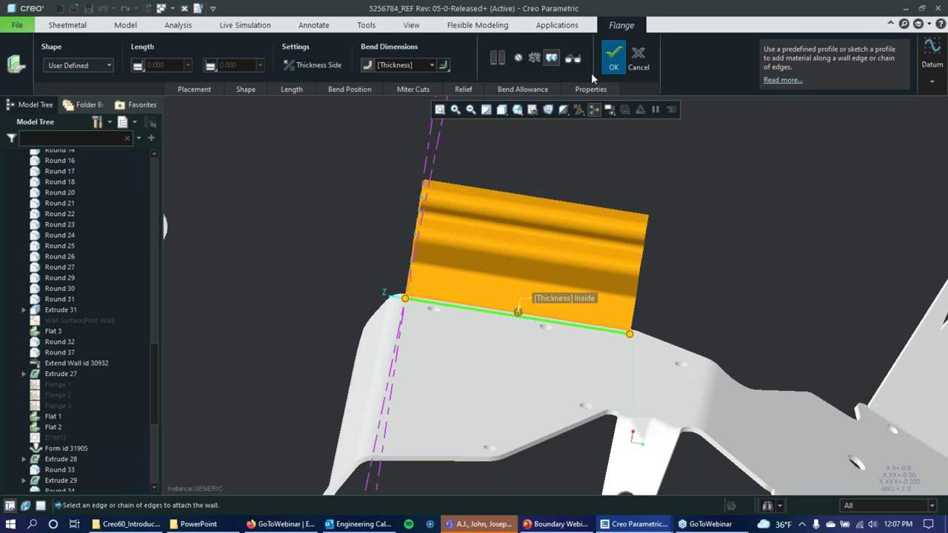
{"action": "middle_click", "coordinate": [616, 206]}
- Examine the wavy flange and the spiked flat wall on the part from several angles
{"action": "middle_click_drag", "start_coordinate": [629, 222], "coordinate": [631, 270]}
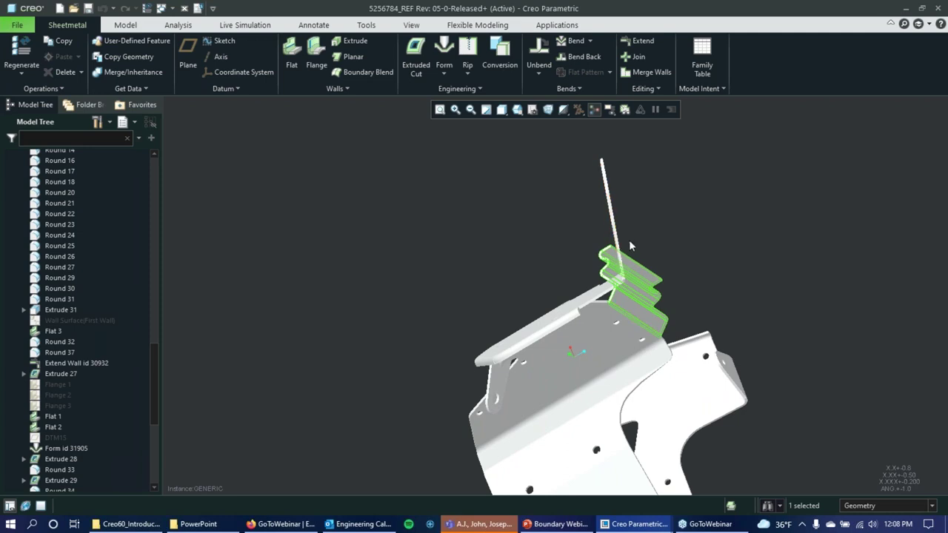
{"action": "mouse_move", "coordinate": [645, 200]}
{"action": "middle_mouse_down"}
{"action": "mouse_move", "coordinate": [615, 207]}
{"action": "mouse_move", "coordinate": [644, 201]}
{"action": "mouse_move", "coordinate": [611, 228]}
{"action": "mouse_move", "coordinate": [611, 273]}
{"action": "mouse_move", "coordinate": [406, 265]}
{"action": "mouse_move", "coordinate": [692, 204]}
{"action": "mouse_move", "coordinate": [757, 220]}
{"action": "mouse_move", "coordinate": [781, 268]}
{"action": "mouse_move", "coordinate": [789, 239]}
{"action": "middle_mouse_up"}
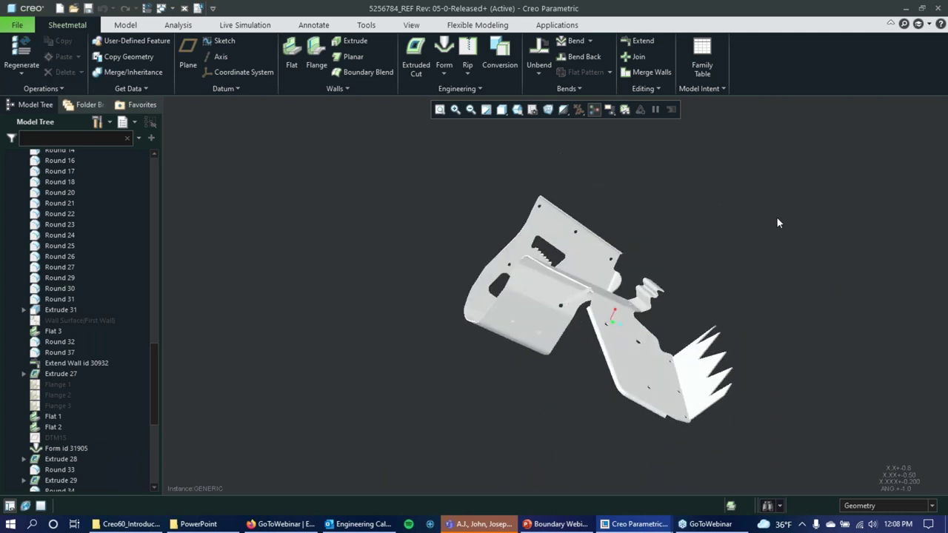
{"action": "middle_click_drag", "start_coordinate": [759, 201], "coordinate": [748, 229]}
{"action": "scroll", "coordinate": [747, 225], "scroll_direction": "down", "scroll_amount": 5}
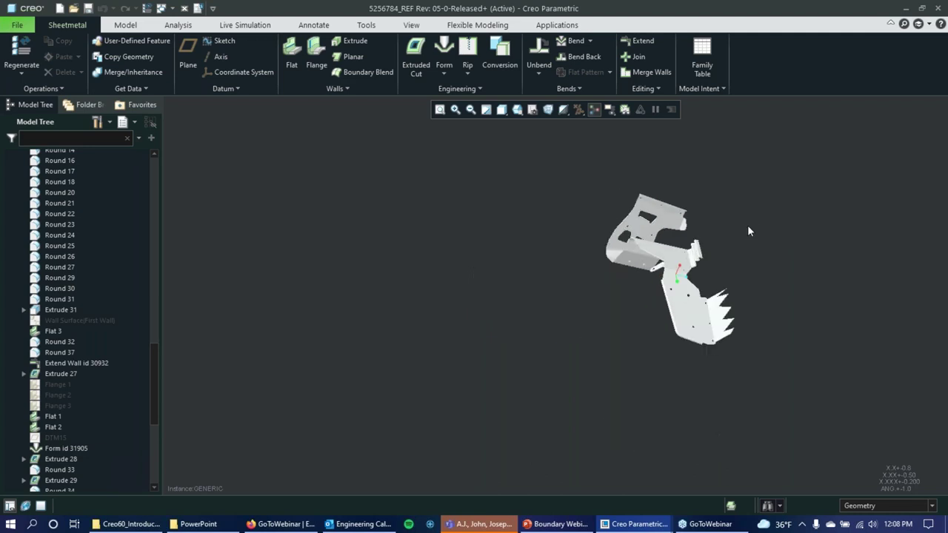
{"action": "scroll", "coordinate": [751, 247], "scroll_direction": "up", "scroll_amount": 5}
{"action": "mouse_move", "coordinate": [685, 244]}
{"action": "middle_mouse_down"}
{"action": "mouse_move", "coordinate": [682, 180]}
{"action": "mouse_move", "coordinate": [710, 156]}
{"action": "mouse_move", "coordinate": [712, 210]}
{"action": "mouse_move", "coordinate": [732, 252]}
{"action": "mouse_move", "coordinate": [668, 186]}
{"action": "middle_mouse_up"}
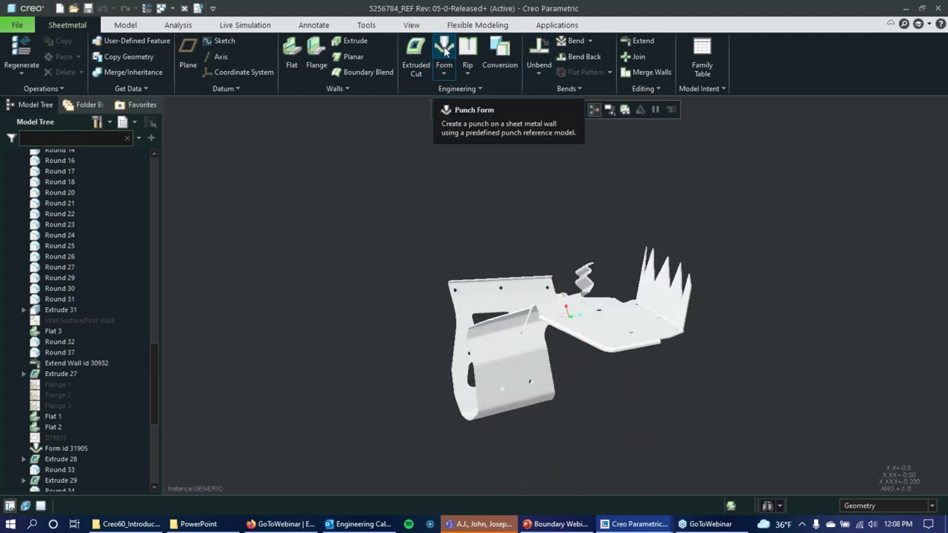
- Start a punch form that uses CLOSE_OFFSET_FORM_MM as its source model
{"action": "left_click", "coordinate": [447, 75]}
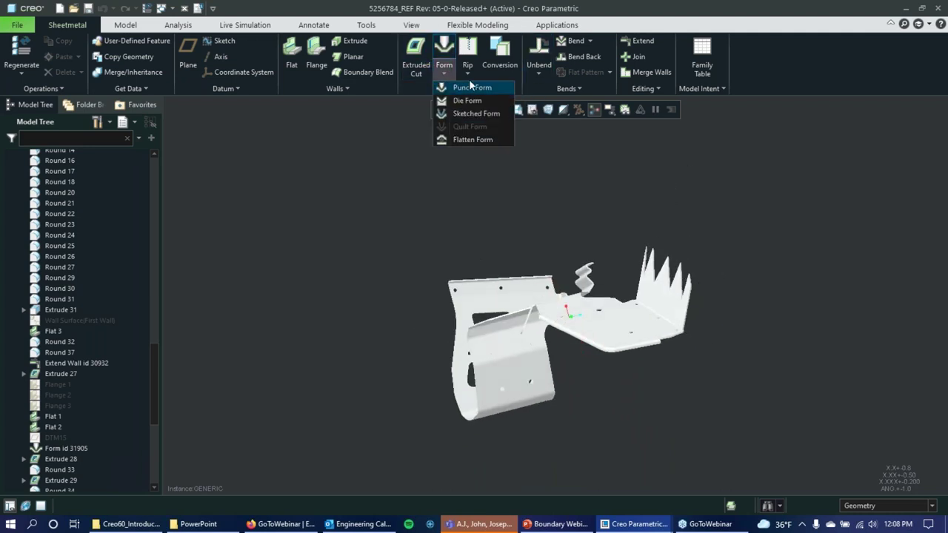
{"action": "left_click", "coordinate": [470, 89]}
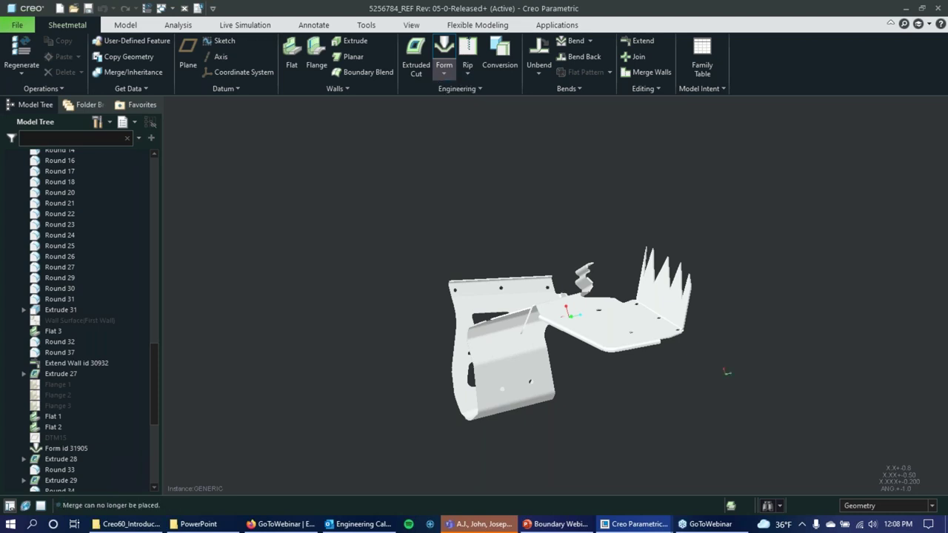
{"action": "left_click", "coordinate": [162, 52]}
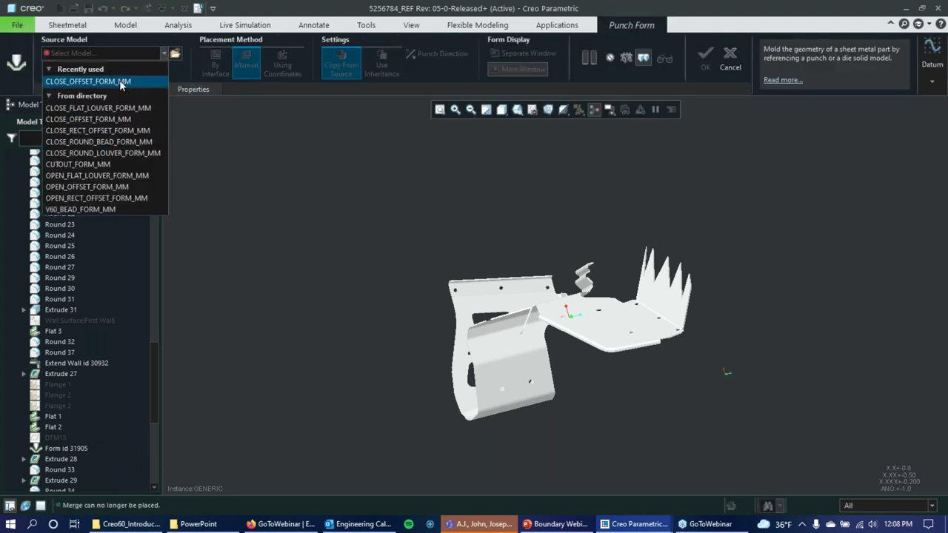
{"action": "left_click", "coordinate": [88, 82]}
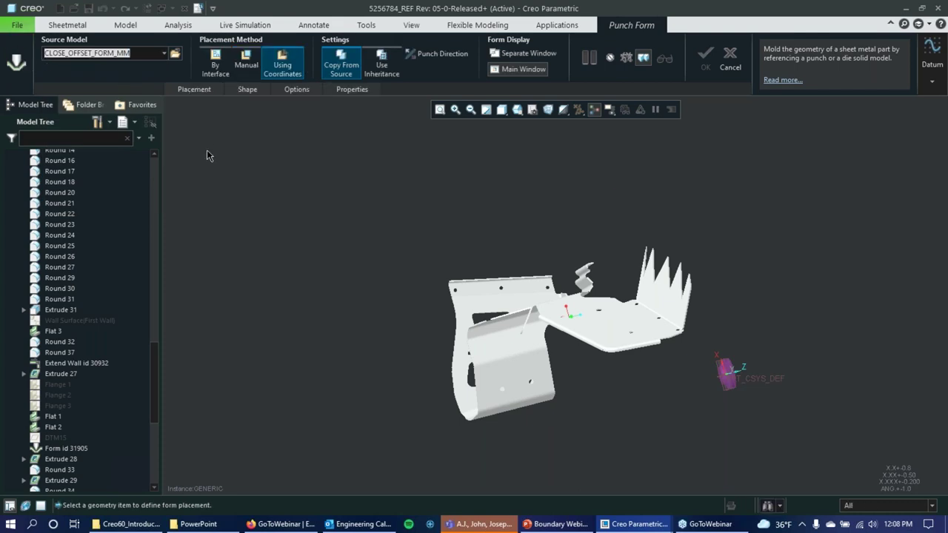
- Place the punch form on the broad planar face of the wall that carries the spiked flat wall
{"action": "middle_click_drag", "start_coordinate": [530, 212], "coordinate": [582, 75]}
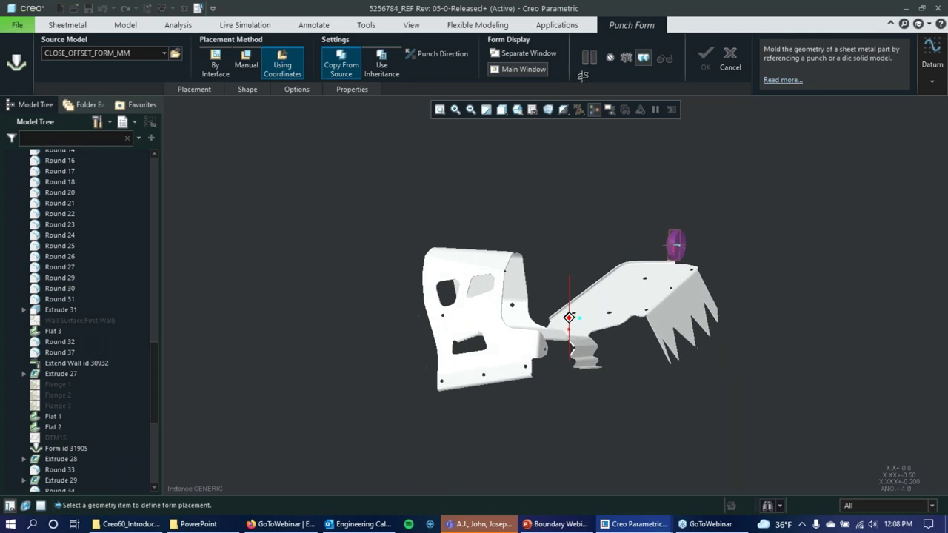
{"action": "scroll", "coordinate": [745, 262], "scroll_direction": "up", "scroll_amount": 5}
{"action": "middle_click_drag", "start_coordinate": [459, 223], "coordinate": [616, 241], "text": "shift"}
{"action": "scroll", "coordinate": [639, 300], "scroll_direction": "down", "scroll_amount": 3}
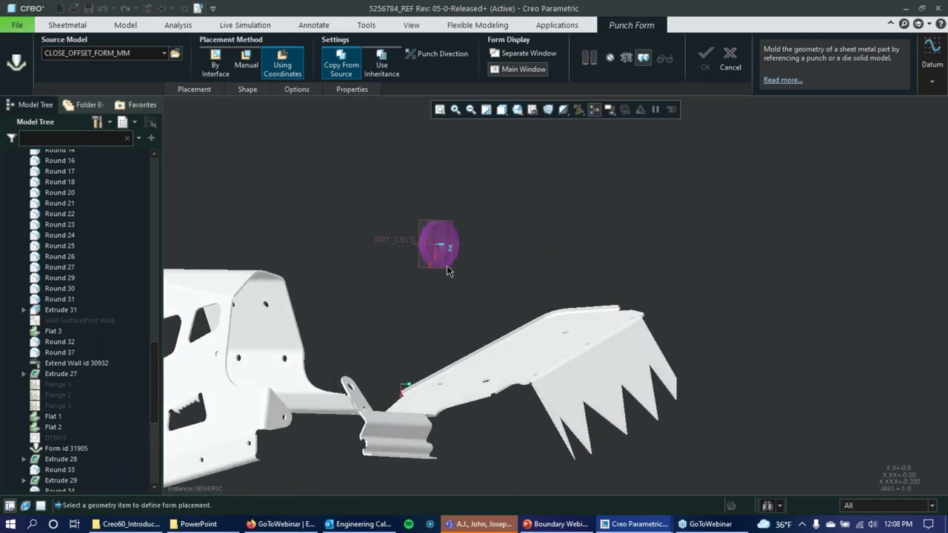
{"action": "middle_click_drag", "start_coordinate": [527, 215], "coordinate": [562, 237]}
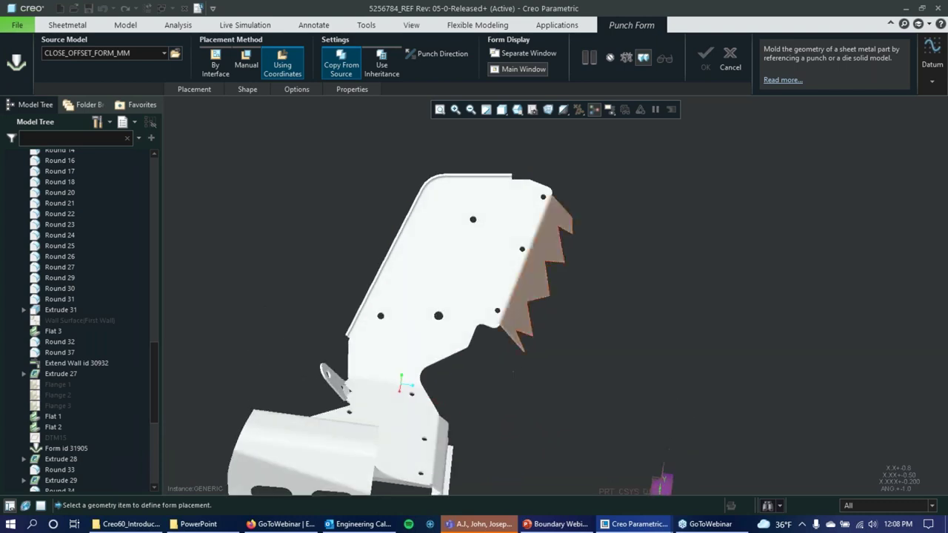
{"action": "middle_click_drag", "start_coordinate": [469, 267], "coordinate": [591, 372]}
{"action": "left_click", "coordinate": [613, 363]}
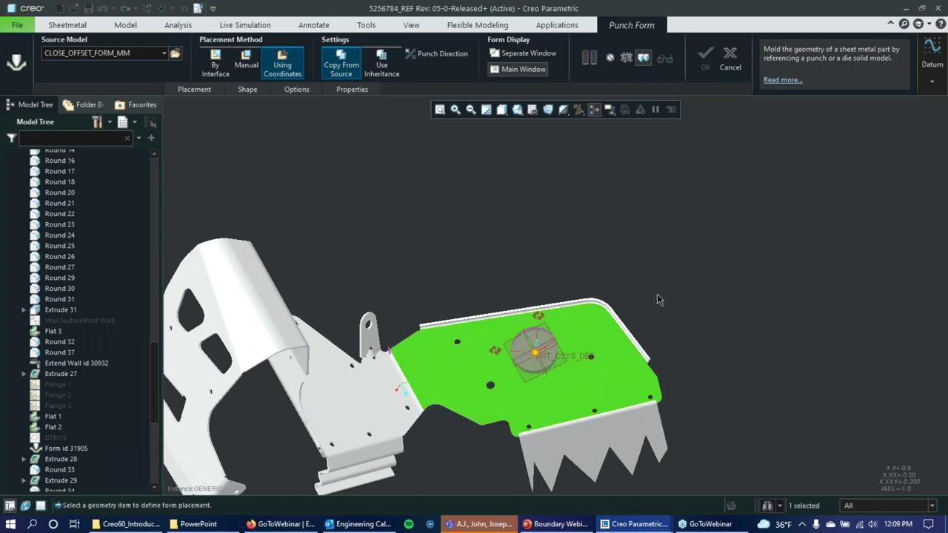
- Reference the form's offsets to the wall's two lipped edges, move it to about 55.1 and 87.5 from them, and complete the punch
{"action": "scroll", "coordinate": [530, 426], "scroll_direction": "up", "scroll_amount": 5}
{"action": "left_click_drag", "start_coordinate": [445, 239], "coordinate": [550, 155]}
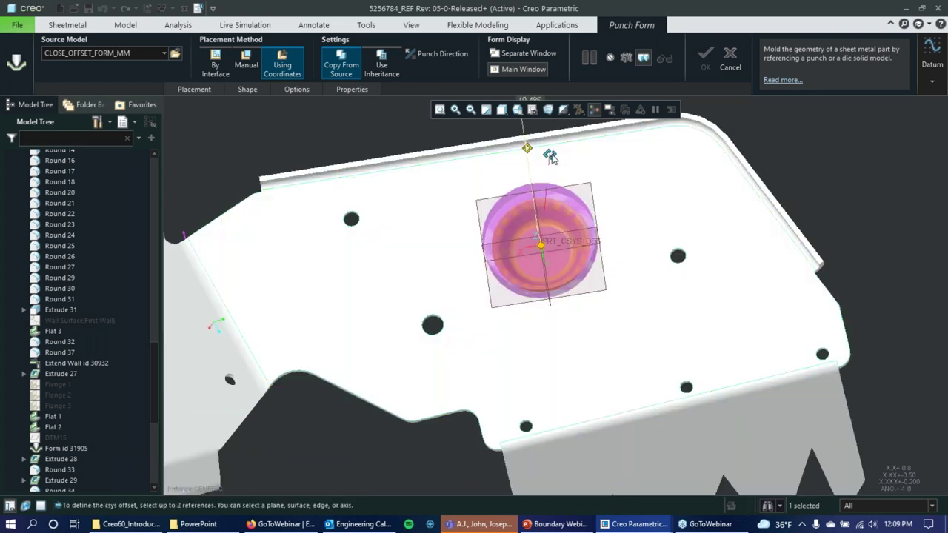
{"action": "left_click_drag", "start_coordinate": [762, 230], "coordinate": [707, 130]}
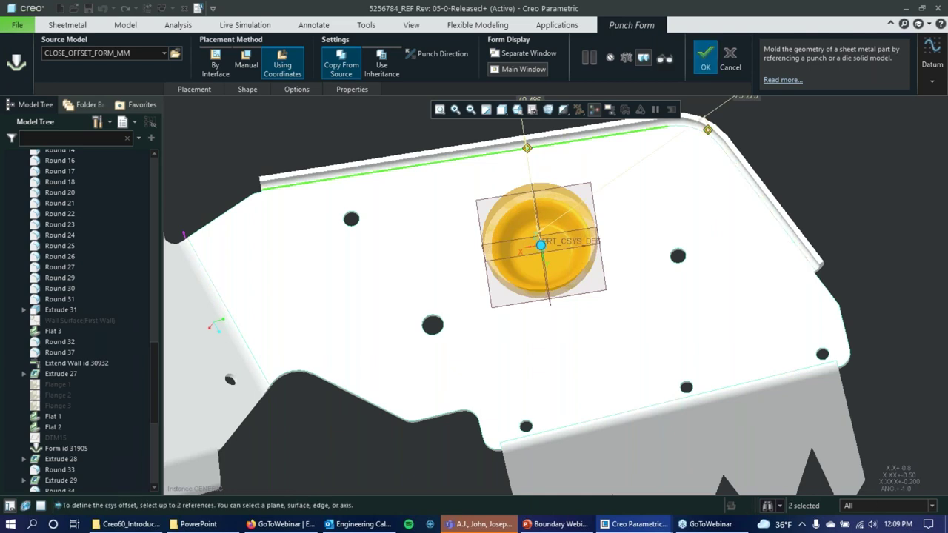
{"action": "left_click_drag", "start_coordinate": [542, 247], "coordinate": [541, 283]}
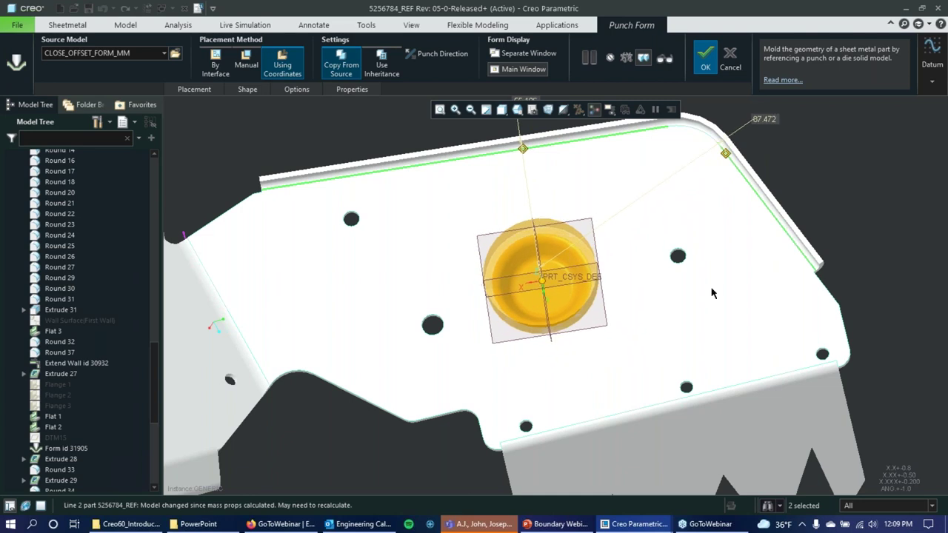
{"action": "scroll", "coordinate": [710, 292], "scroll_direction": "down", "scroll_amount": 3}
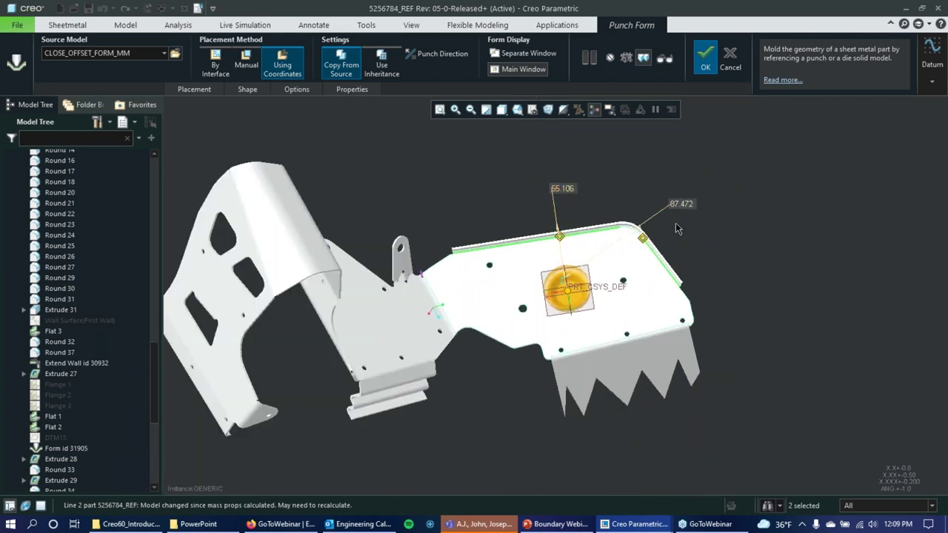
{"action": "left_click", "coordinate": [705, 58]}
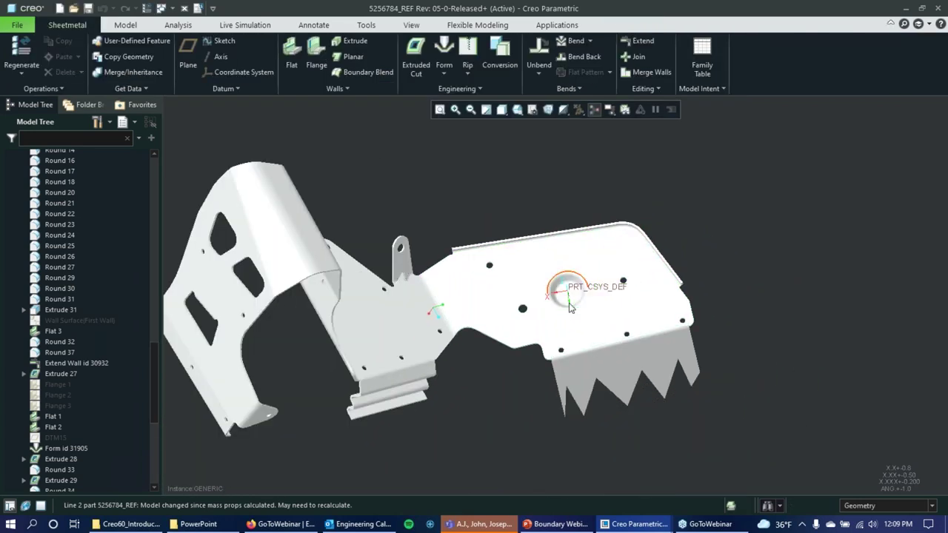
- Extend the short lip wall at the upper end of the part along its original surface by about 82.3
{"action": "left_click", "coordinate": [634, 166]}
{"action": "scroll", "coordinate": [567, 289], "scroll_direction": "up", "scroll_amount": 5}
{"action": "middle_click_drag", "start_coordinate": [605, 247], "coordinate": [556, 111]}
{"action": "left_click", "coordinate": [597, 304]}
{"action": "left_click", "coordinate": [497, 212]}
{"action": "middle_click_drag", "start_coordinate": [470, 223], "coordinate": [317, 206]}
{"action": "left_click", "coordinate": [633, 40]}
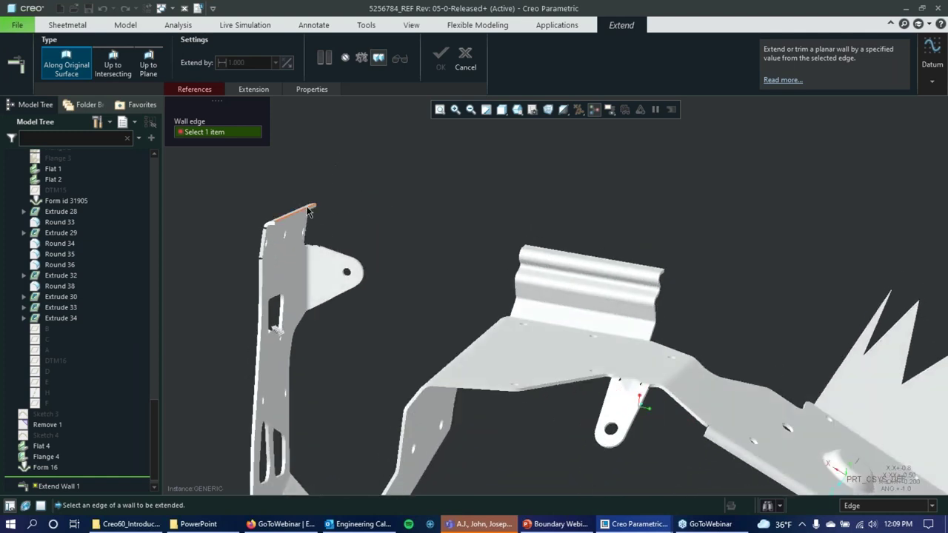
{"action": "left_click", "coordinate": [308, 213]}
{"action": "middle_click_drag", "start_coordinate": [377, 210], "coordinate": [384, 220]}
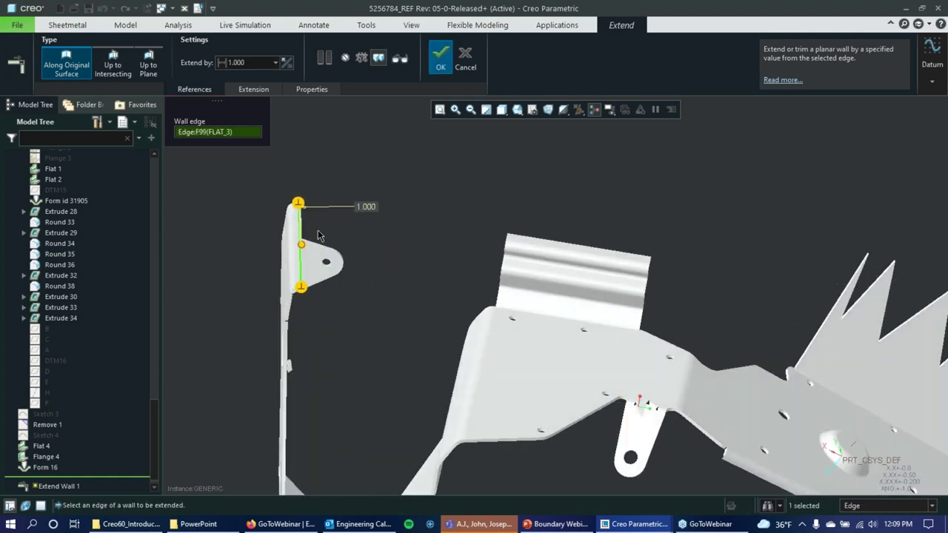
{"action": "left_click_drag", "start_coordinate": [302, 247], "coordinate": [436, 242]}
{"action": "middle_click_drag", "start_coordinate": [340, 185], "coordinate": [326, 148]}
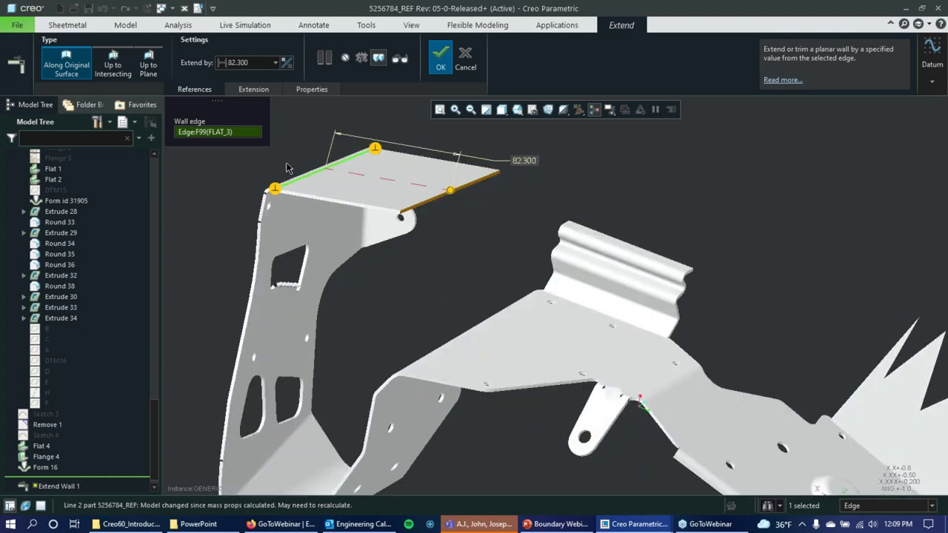
{"action": "left_click", "coordinate": [437, 57]}
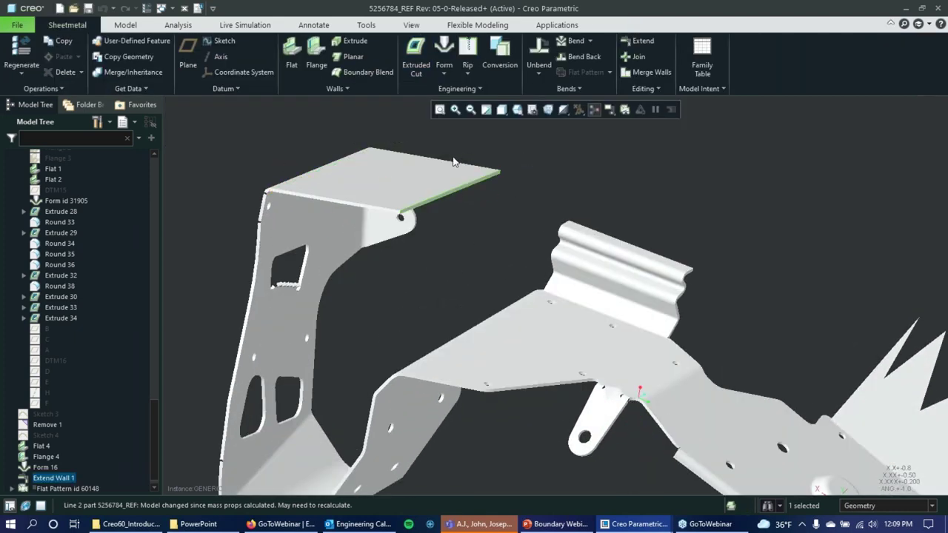
{"action": "left_click", "coordinate": [562, 167]}
- Try to unbend all bent geometry automatically with the punched wall surface as the fixed geometry
{"action": "mouse_move", "coordinate": [552, 168]}
{"action": "middle_mouse_down"}
{"action": "mouse_move", "coordinate": [564, 168]}
{"action": "mouse_move", "coordinate": [550, 155]}
{"action": "mouse_move", "coordinate": [558, 154]}
{"action": "middle_mouse_up"}
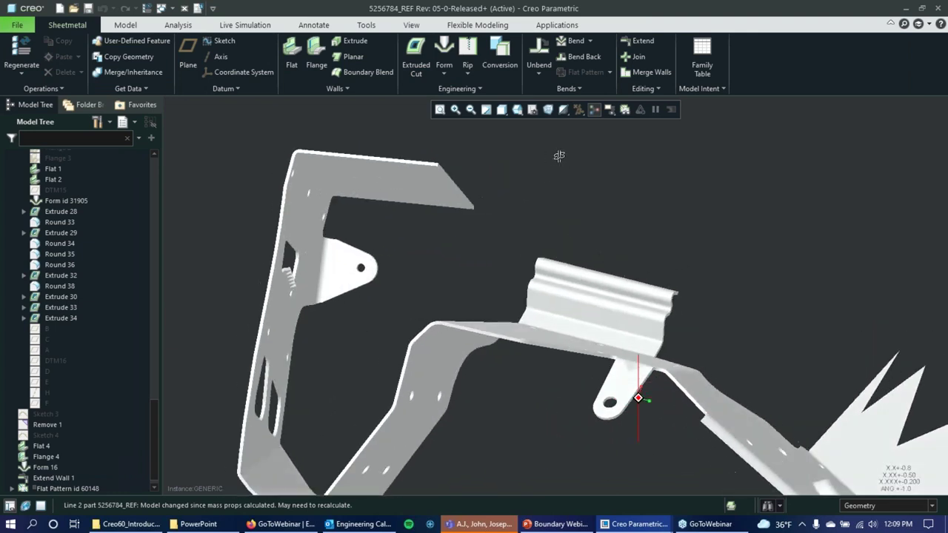
{"action": "left_click", "coordinate": [544, 52]}
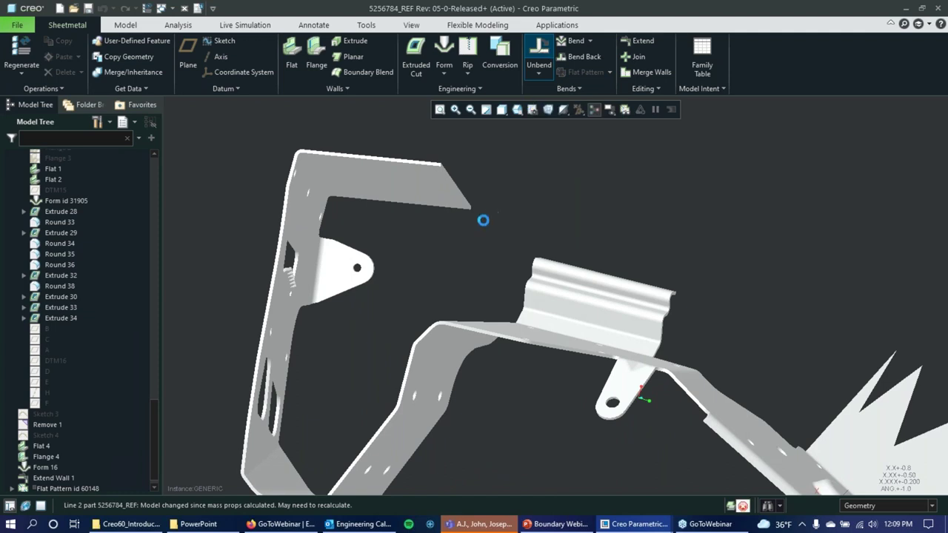
{"action": "middle_click_drag", "start_coordinate": [647, 197], "coordinate": [718, 193]}
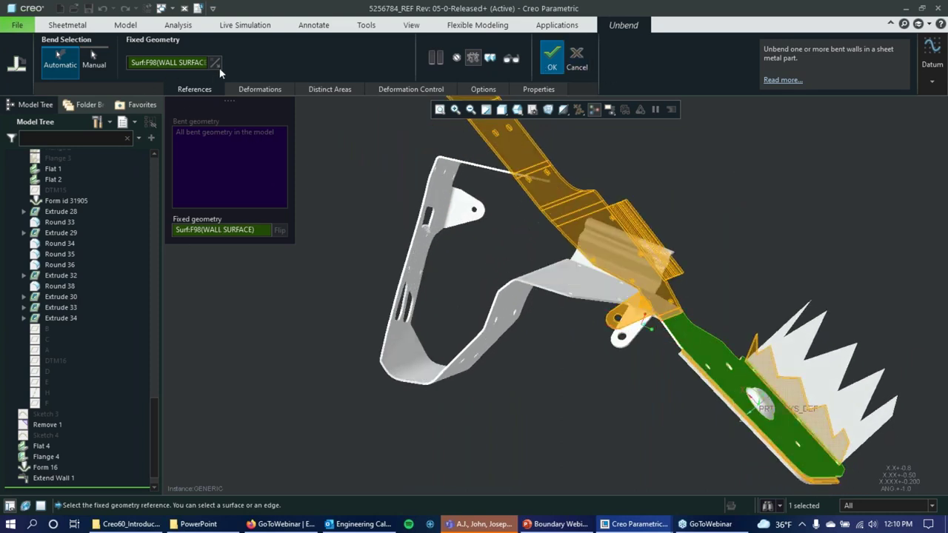
{"action": "left_click", "coordinate": [559, 63]}
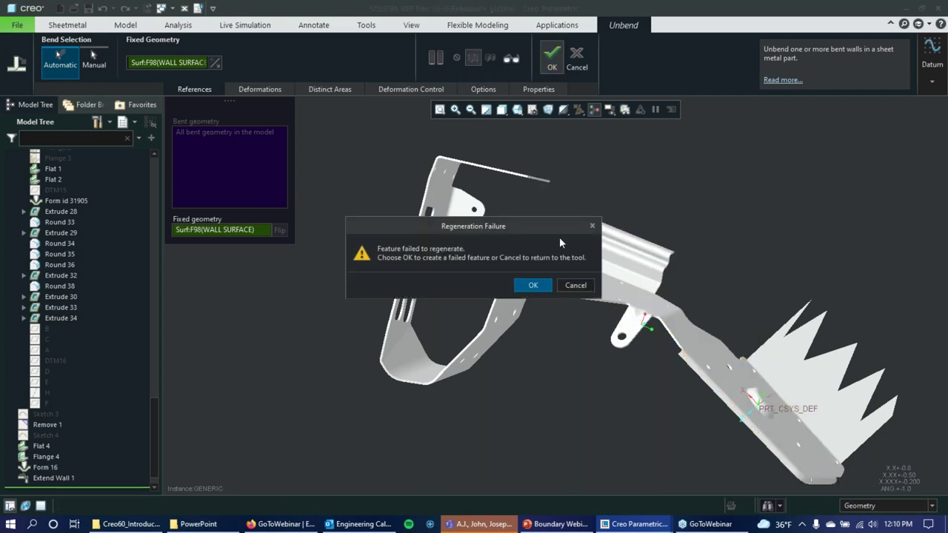
{"action": "left_click", "coordinate": [575, 285]}
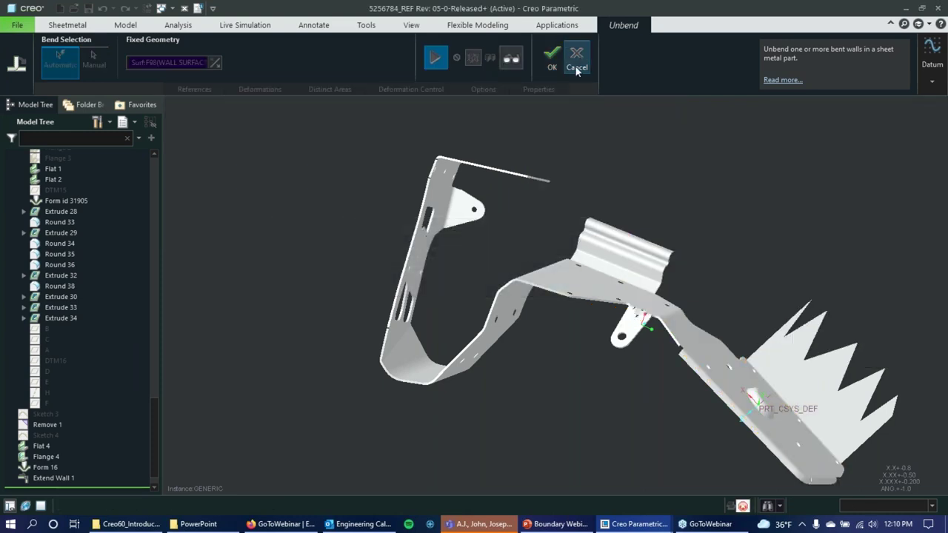
{"action": "left_click", "coordinate": [552, 58]}
- Try to bend the extended wall about its outer end edge at an angle of about 117 degrees
{"action": "middle_click_drag", "start_coordinate": [721, 207], "coordinate": [696, 194]}
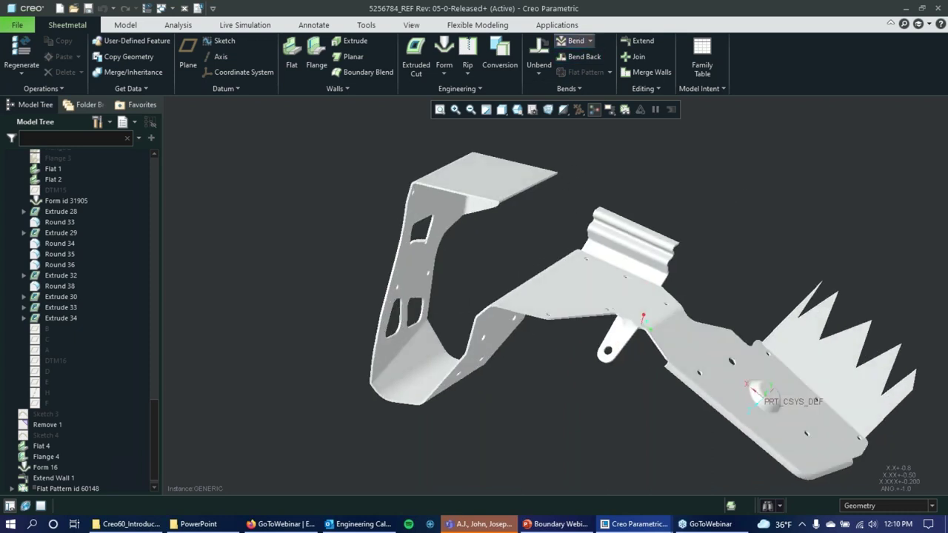
{"action": "left_click", "coordinate": [574, 42]}
{"action": "left_click", "coordinate": [528, 190]}
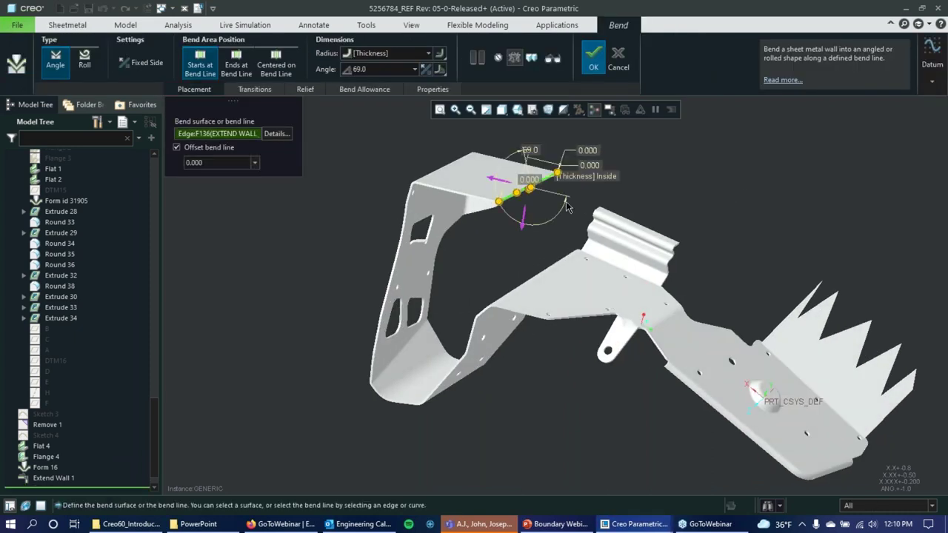
{"action": "scroll", "coordinate": [567, 208], "scroll_direction": "up", "scroll_amount": 5}
{"action": "scroll", "coordinate": [547, 186], "scroll_direction": "down", "scroll_amount": 2}
{"action": "left_click_drag", "start_coordinate": [550, 184], "coordinate": [524, 232]}
{"action": "scroll", "coordinate": [465, 264], "scroll_direction": "down", "scroll_amount": 6}
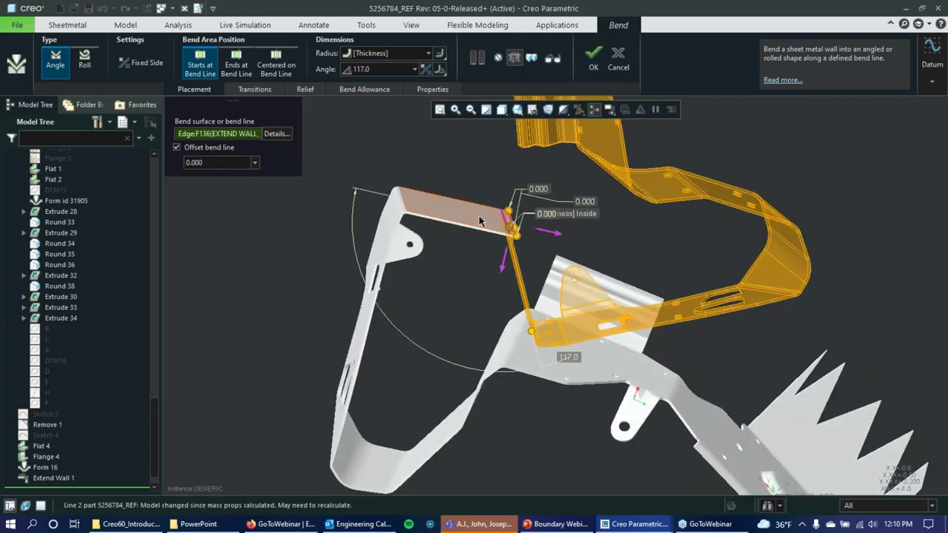
{"action": "left_click", "coordinate": [616, 68]}
{"action": "left_click", "coordinate": [475, 285]}
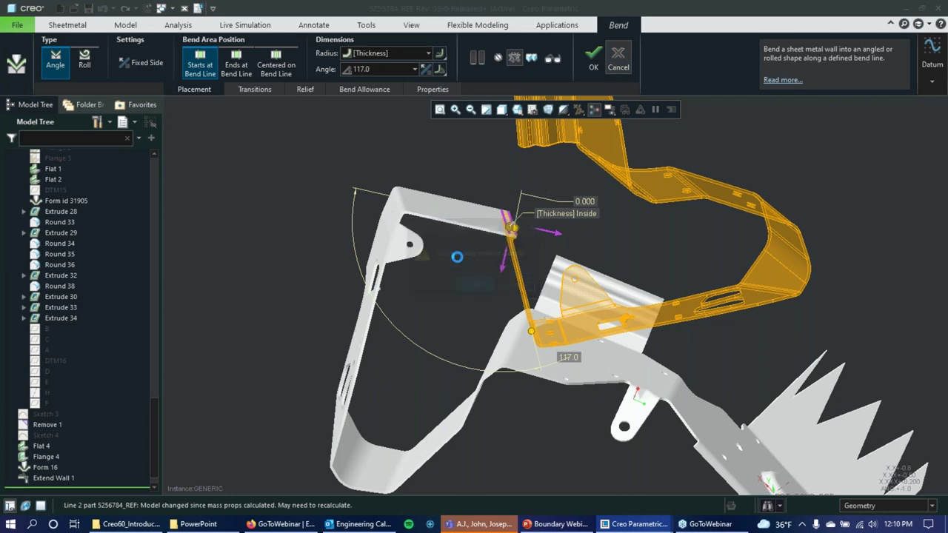
- Try to bend the wall at 98 degrees about the edge where the extended wall meets its bend, with a 2.200 bend line offset
{"action": "left_click", "coordinate": [404, 210]}
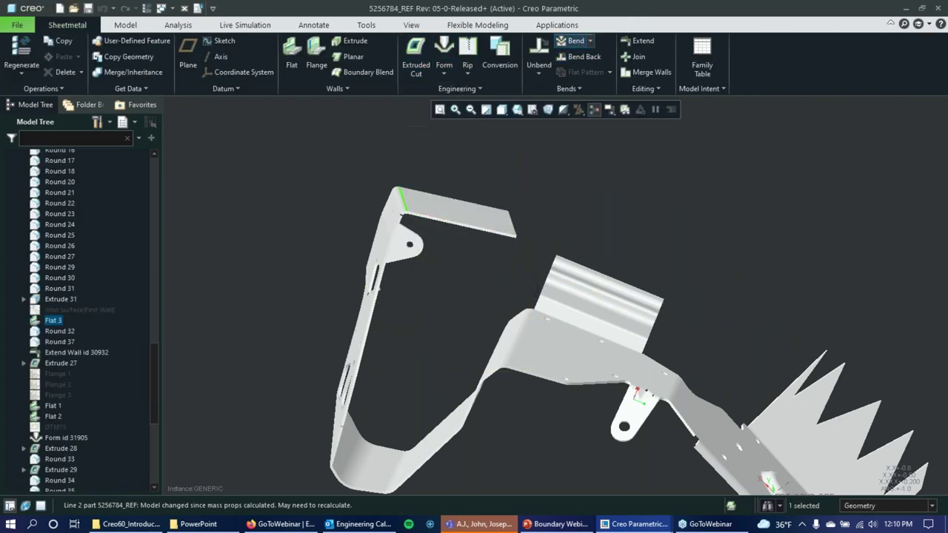
{"action": "left_click", "coordinate": [575, 41]}
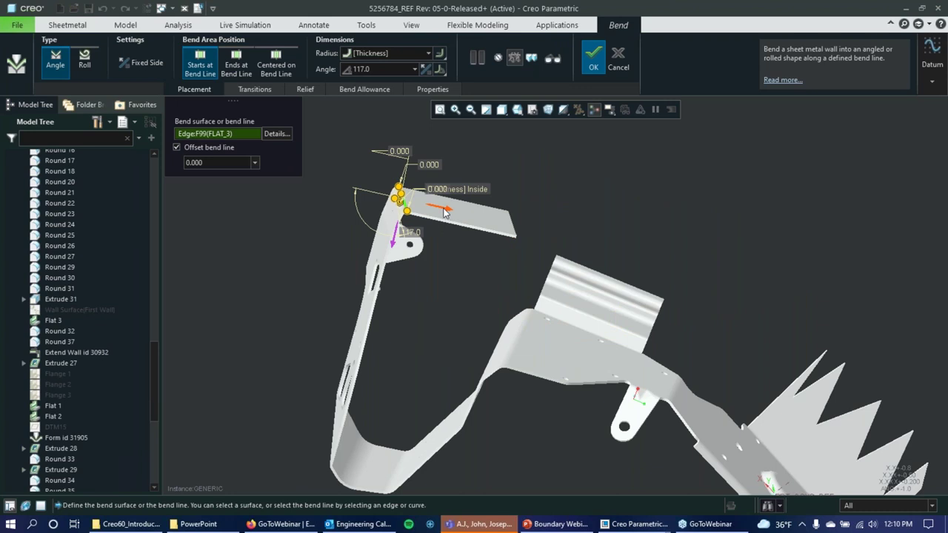
{"action": "scroll", "coordinate": [444, 213], "scroll_direction": "up", "scroll_amount": 3}
{"action": "left_click_drag", "start_coordinate": [352, 189], "coordinate": [400, 216]}
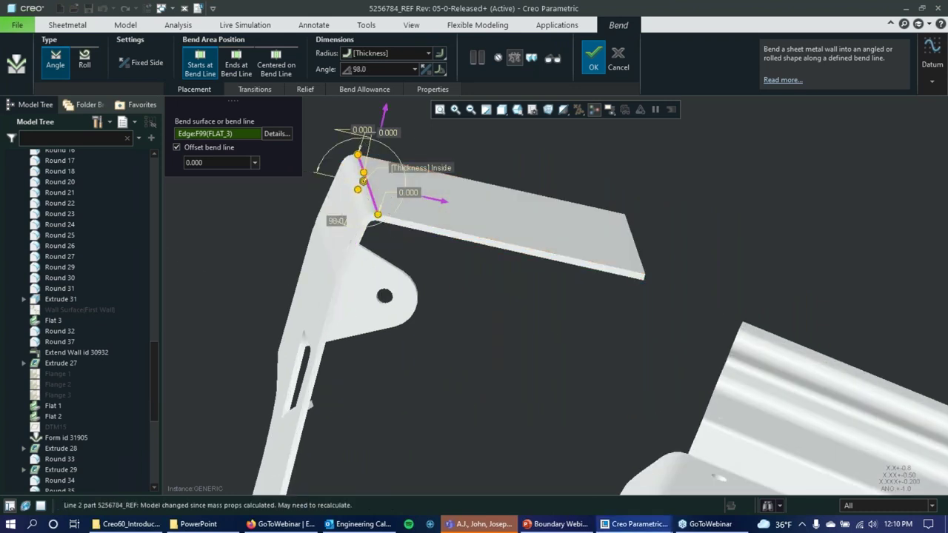
{"action": "left_click", "coordinate": [371, 173]}
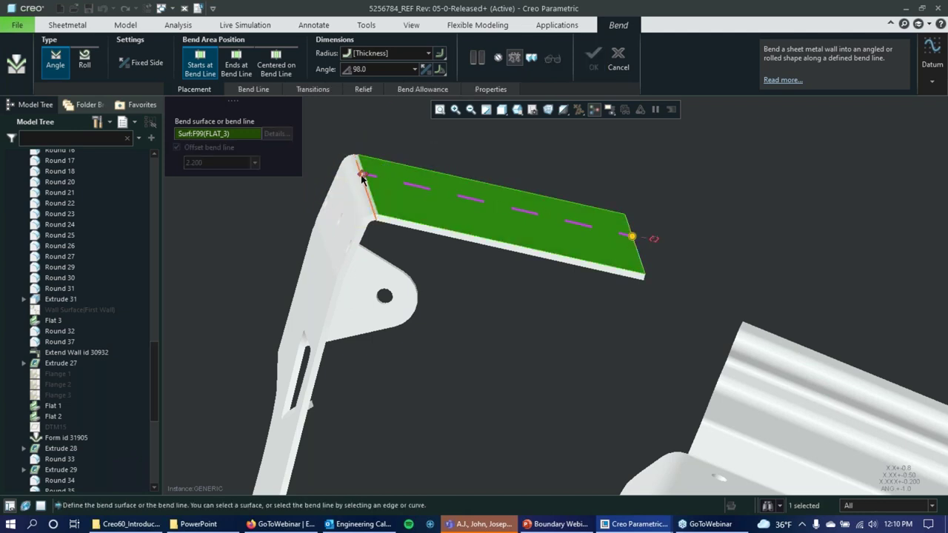
{"action": "left_click", "coordinate": [362, 178]}
{"action": "left_click", "coordinate": [602, 56]}
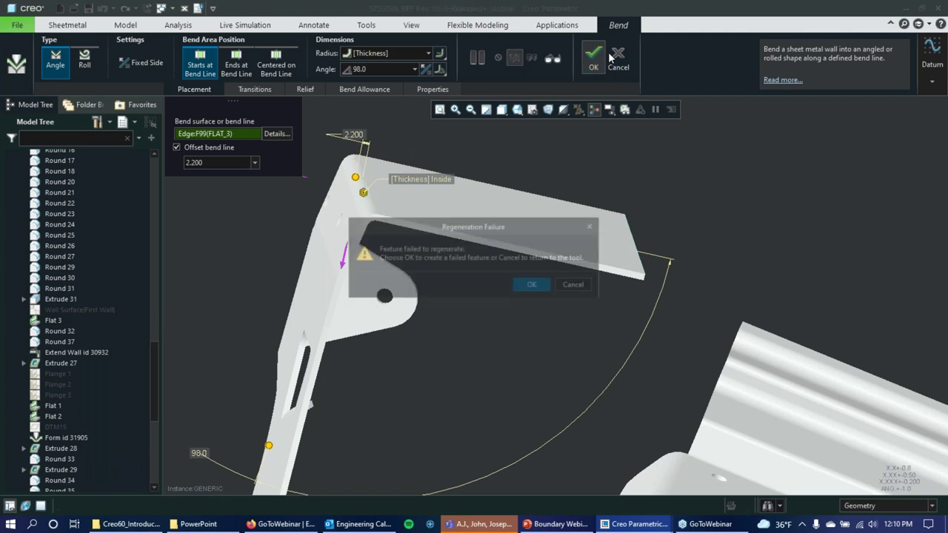
{"action": "left_click", "coordinate": [575, 285]}
{"action": "left_click", "coordinate": [618, 56]}
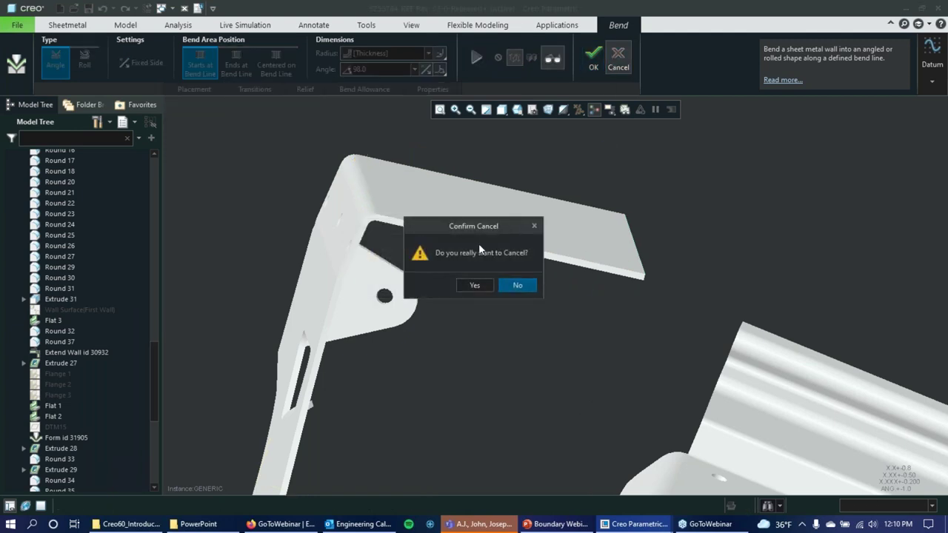
{"action": "left_click", "coordinate": [475, 285]}
- Examine the extended wall and the bracket's existing bends from several angles
{"action": "scroll", "coordinate": [517, 157], "scroll_direction": "down", "scroll_amount": 3}
{"action": "scroll", "coordinate": [561, 262], "scroll_direction": "up", "scroll_amount": 3}
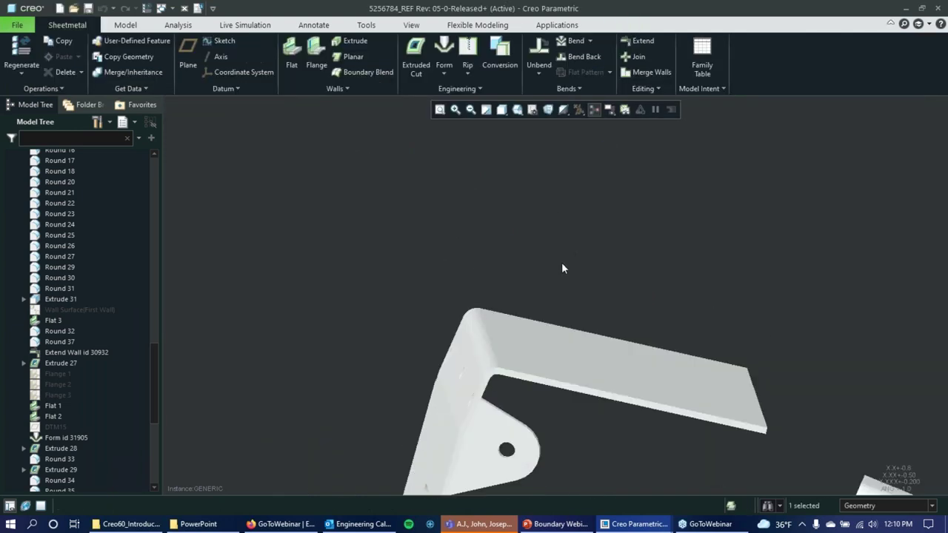
{"action": "scroll", "coordinate": [516, 294], "scroll_direction": "down", "scroll_amount": 3}
{"action": "scroll", "coordinate": [526, 405], "scroll_direction": "down", "scroll_amount": 2}
{"action": "scroll", "coordinate": [526, 405], "scroll_direction": "up", "scroll_amount": 5}
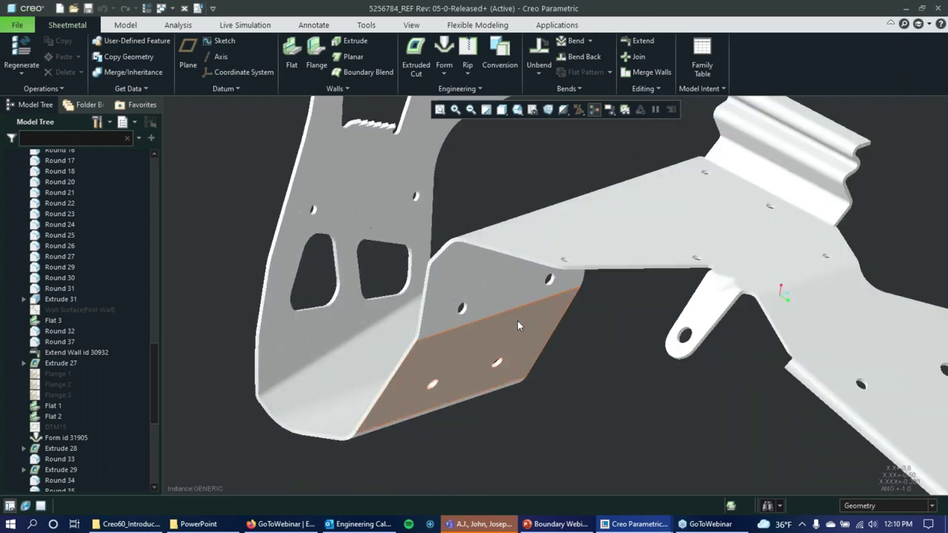
{"action": "scroll", "coordinate": [502, 316], "scroll_direction": "down", "scroll_amount": 3}
{"action": "scroll", "coordinate": [518, 296], "scroll_direction": "up", "scroll_amount": 3}
{"action": "middle_click_drag", "start_coordinate": [530, 285], "coordinate": [585, 280]}
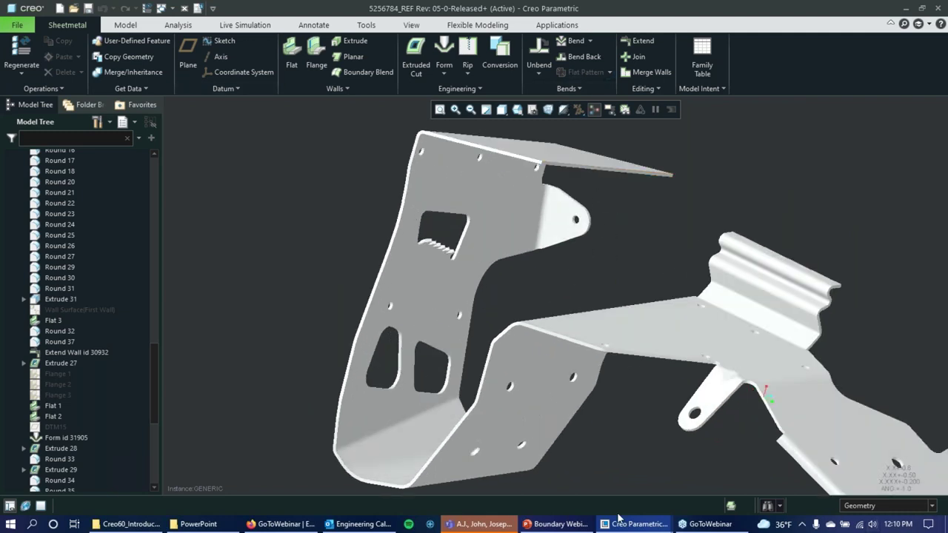
- Switch to the PRT0004 part and orient its converted sheetmetal plate for edge selection
{"action": "mouse_move", "coordinate": [634, 530]}
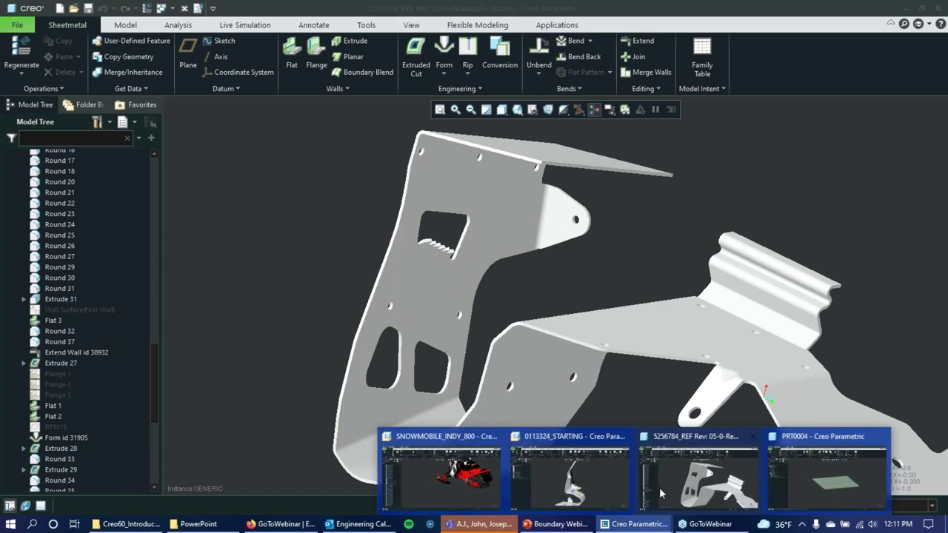
{"action": "left_click", "coordinate": [823, 493]}
{"action": "middle_click_drag", "start_coordinate": [465, 223], "coordinate": [719, 248]}
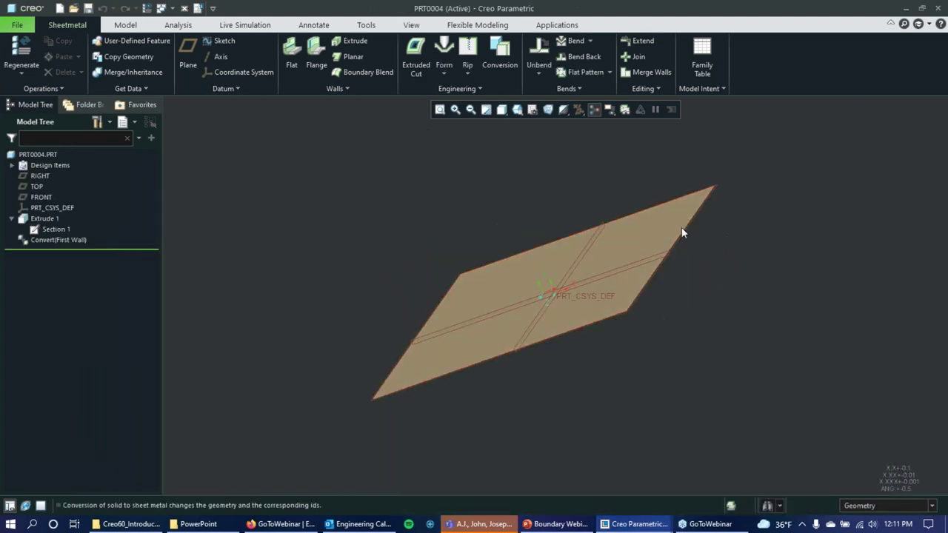
{"action": "key", "text": "ctrl+d"}
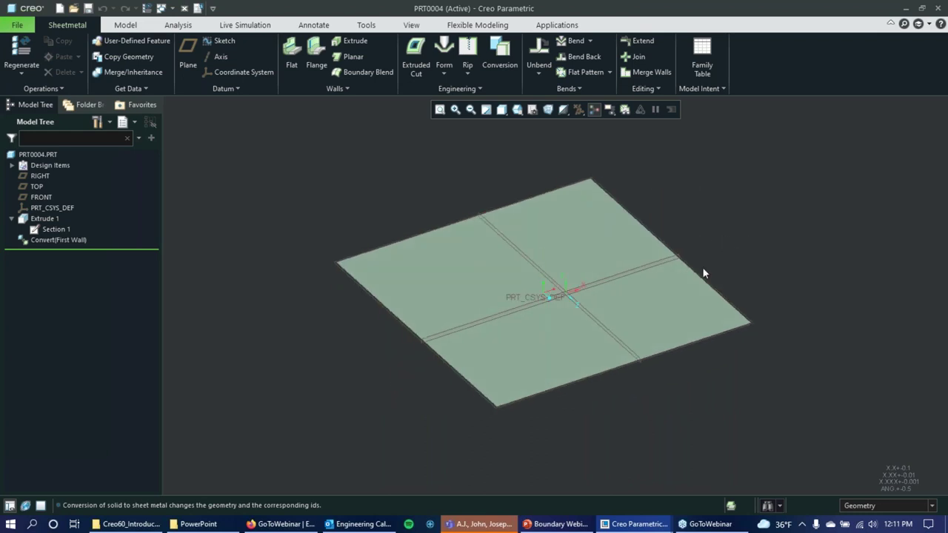
{"action": "middle_click_drag", "start_coordinate": [700, 275], "coordinate": [694, 269]}
{"action": "scroll", "coordinate": [669, 237], "scroll_direction": "down", "scroll_amount": 6}
{"action": "scroll", "coordinate": [673, 248], "scroll_direction": "down", "scroll_amount": 3}
- Start a rectangular flat wall about 187.25 long on one plate edge, with a 55-degree bend and side offsets of about 26.6 and 70.6
{"action": "left_click", "coordinate": [570, 228]}
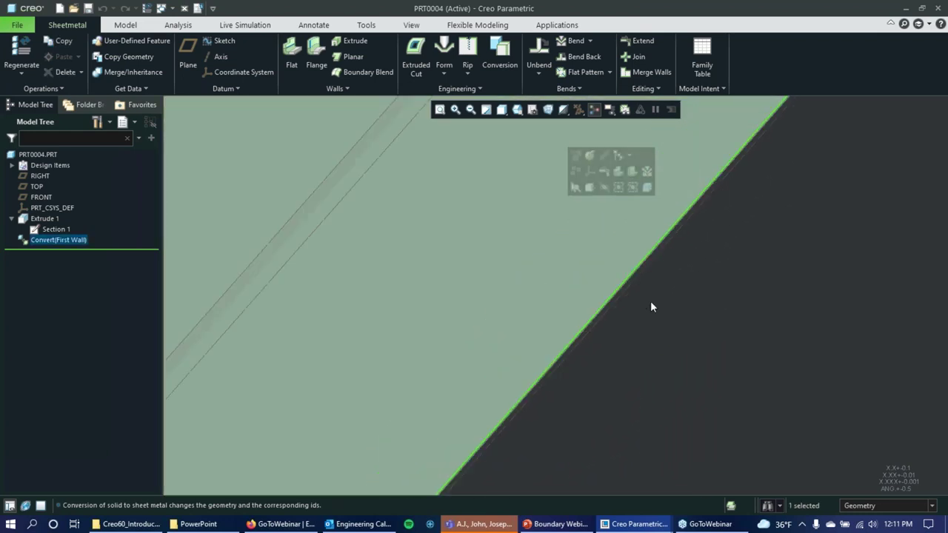
{"action": "scroll", "coordinate": [644, 292], "scroll_direction": "up", "scroll_amount": 8}
{"action": "middle_click_drag", "start_coordinate": [639, 281], "coordinate": [707, 303]}
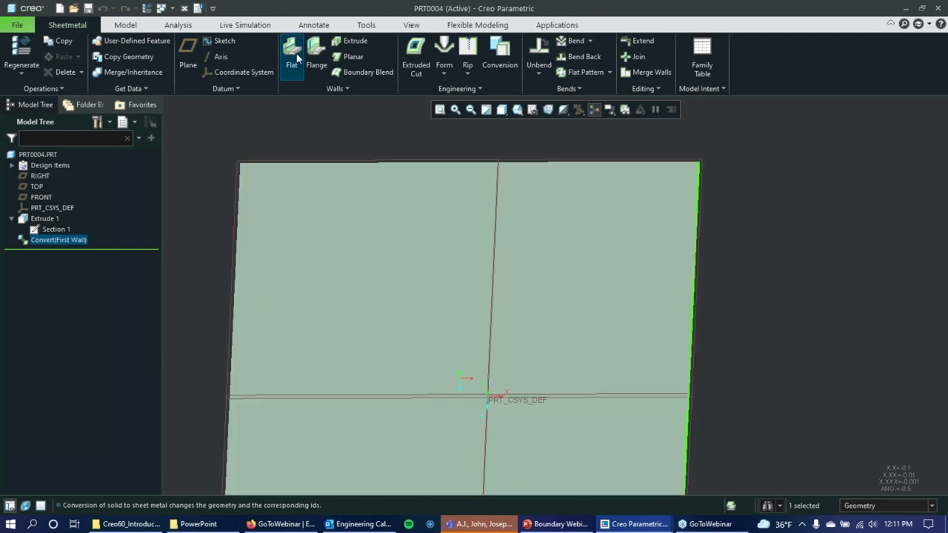
{"action": "left_click", "coordinate": [297, 57]}
{"action": "scroll", "coordinate": [613, 249], "scroll_direction": "up", "scroll_amount": 3}
{"action": "middle_click_drag", "start_coordinate": [613, 249], "coordinate": [659, 215]}
{"action": "left_click_drag", "start_coordinate": [784, 220], "coordinate": [730, 278]}
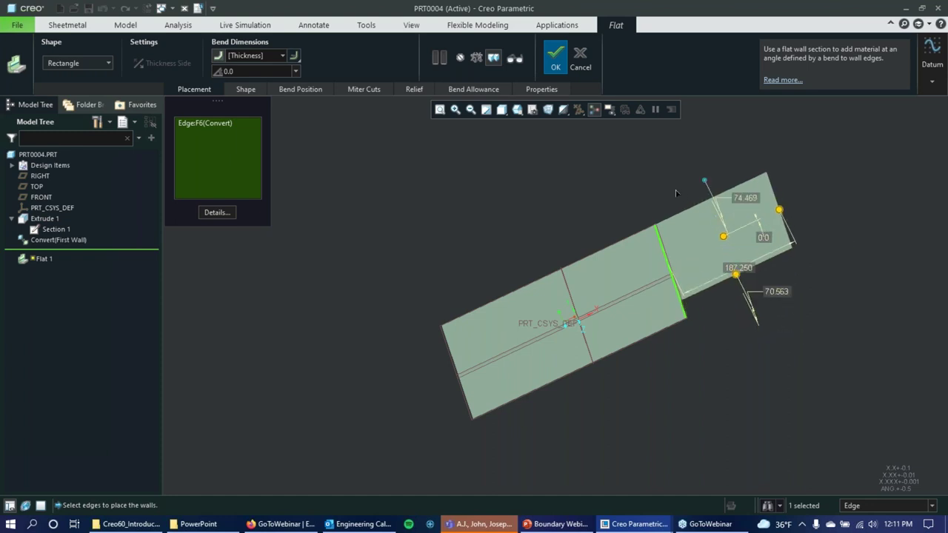
{"action": "middle_click_drag", "start_coordinate": [633, 216], "coordinate": [576, 235]}
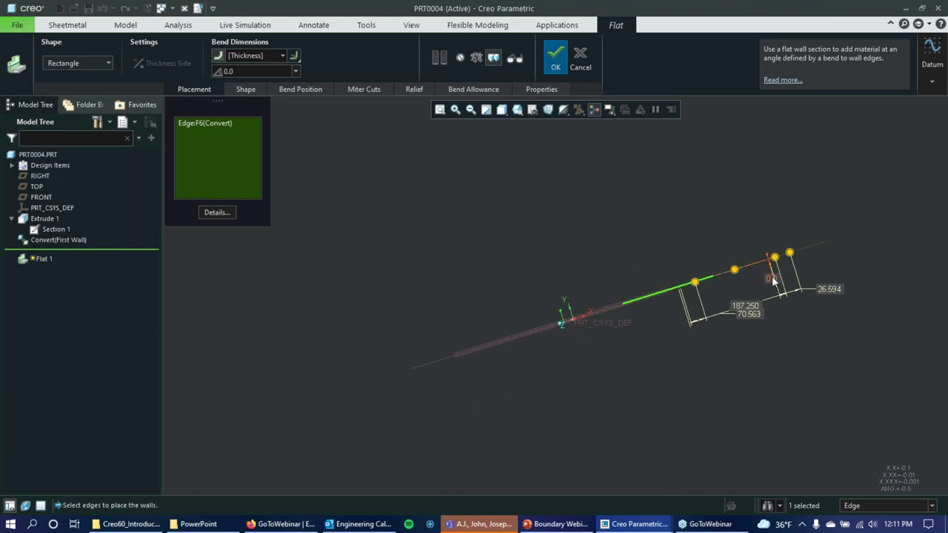
{"action": "key", "text": "Return"}
{"action": "middle_click_drag", "start_coordinate": [736, 230], "coordinate": [747, 253]}
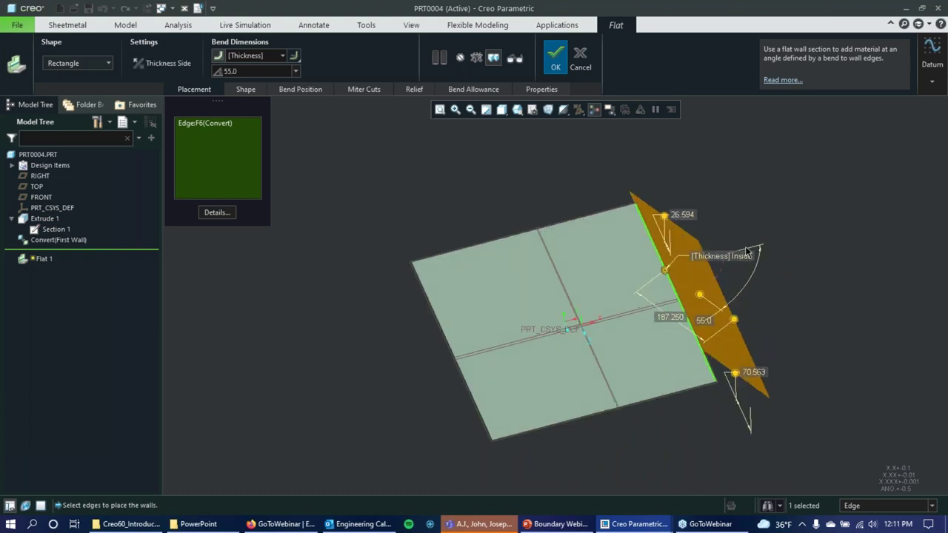
- Add the plate's other three edges to the flat wall placement
{"action": "left_click", "coordinate": [461, 372], "text": "ctrl"}
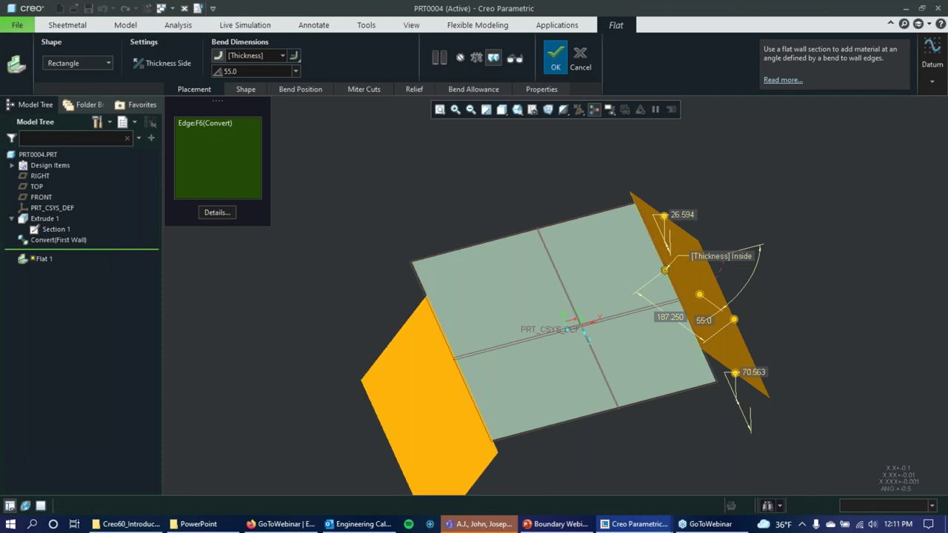
{"action": "left_click", "coordinate": [502, 238], "text": "ctrl"}
{"action": "middle_click_drag", "start_coordinate": [571, 268], "coordinate": [546, 237]}
{"action": "left_click", "coordinate": [519, 342], "text": "ctrl"}
{"action": "middle_click_drag", "start_coordinate": [511, 191], "coordinate": [474, 223]}
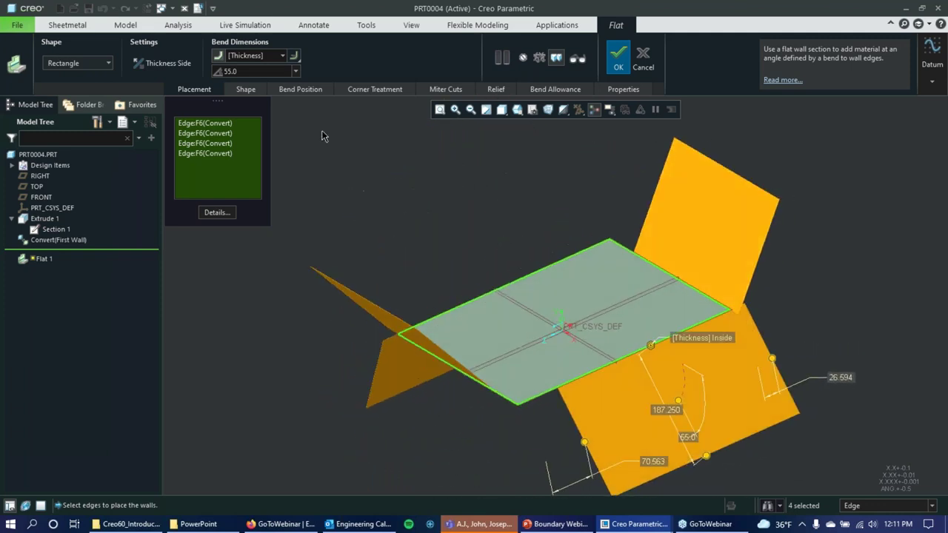
{"action": "middle_click_drag", "start_coordinate": [440, 192], "coordinate": [516, 212]}
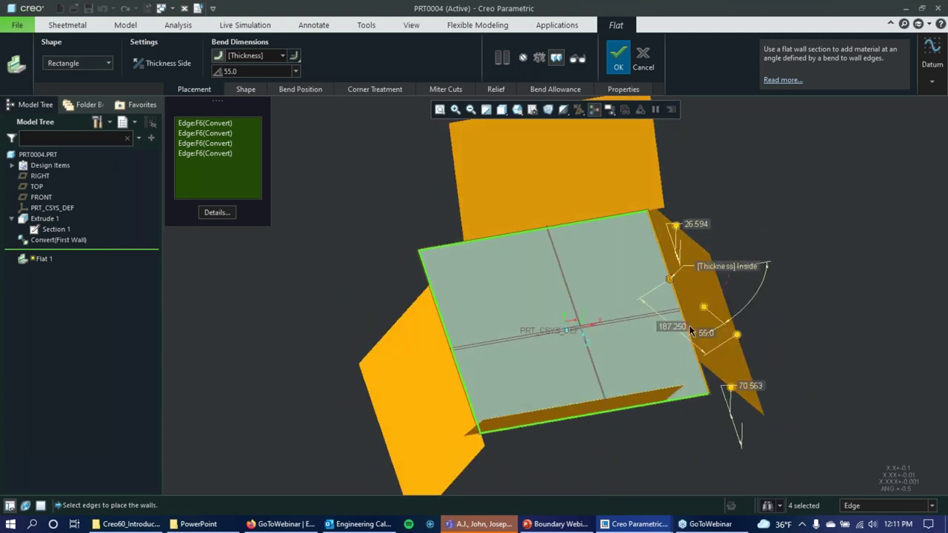
- Set both side offsets of the flat walls to 0 and complete the feature
{"action": "middle_click_drag", "start_coordinate": [787, 197], "coordinate": [741, 171]}
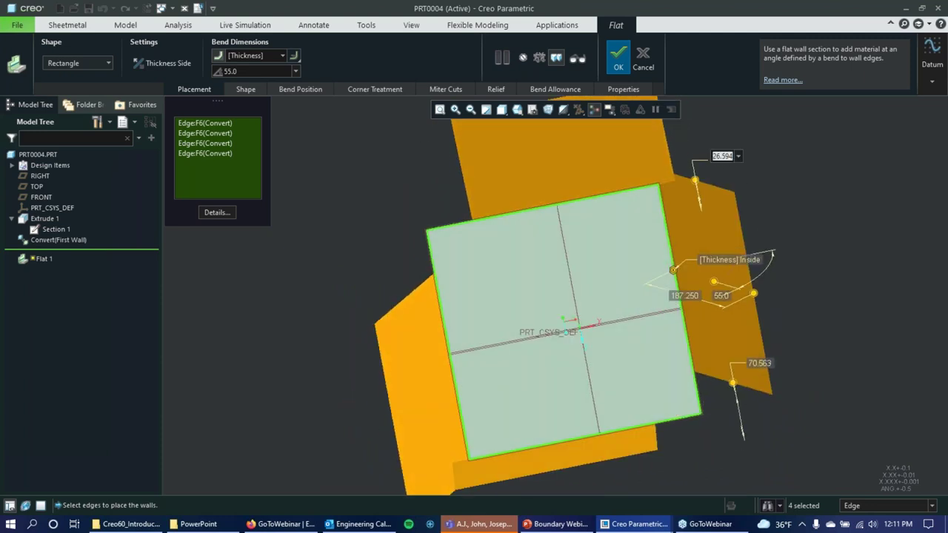
{"action": "key", "text": "Return"}
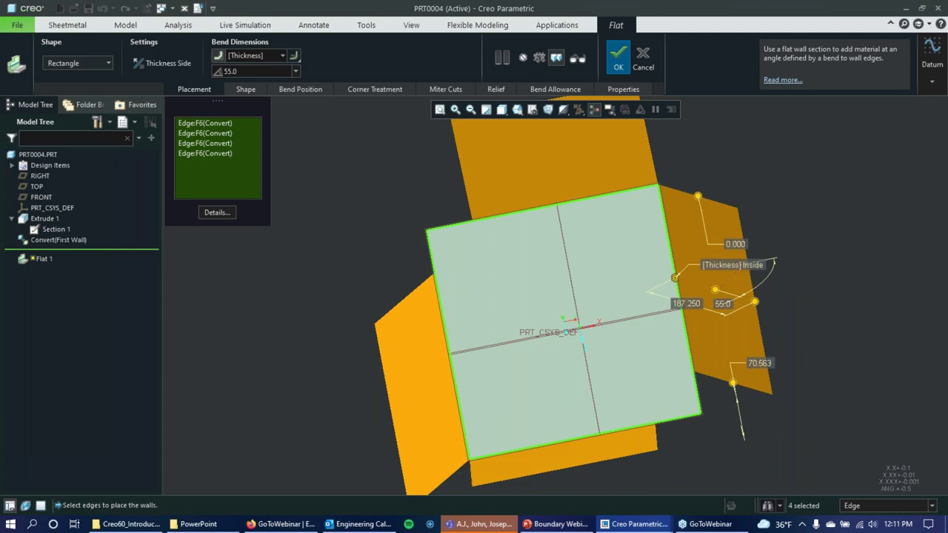
{"action": "double_click", "coordinate": [761, 364]}
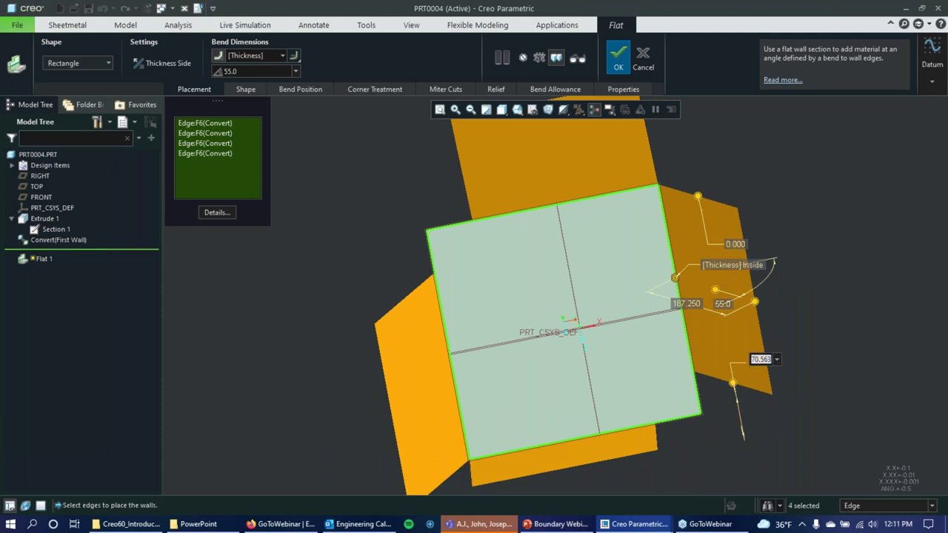
{"action": "type", "text": "0"}
{"action": "key", "text": "Return"}
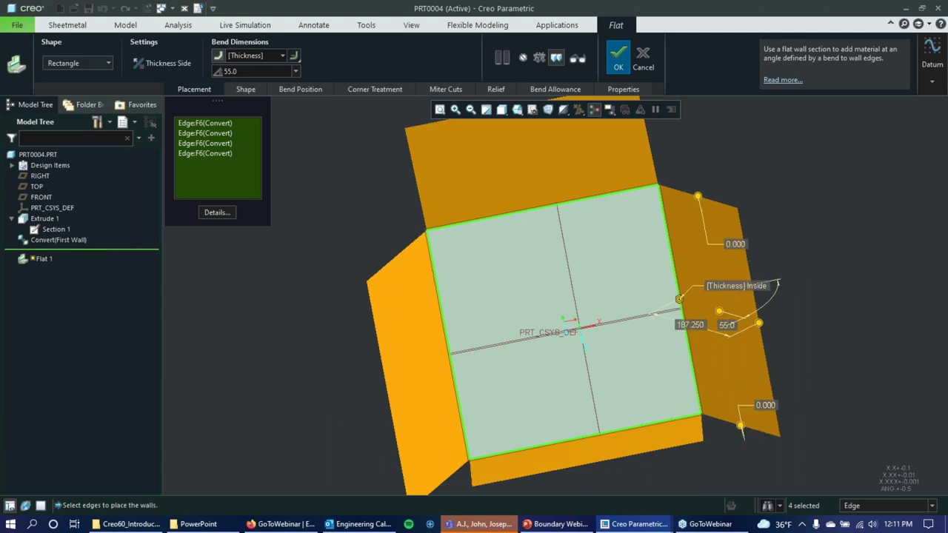
{"action": "middle_click_drag", "start_coordinate": [815, 367], "coordinate": [744, 300]}
{"action": "left_click", "coordinate": [621, 53]}
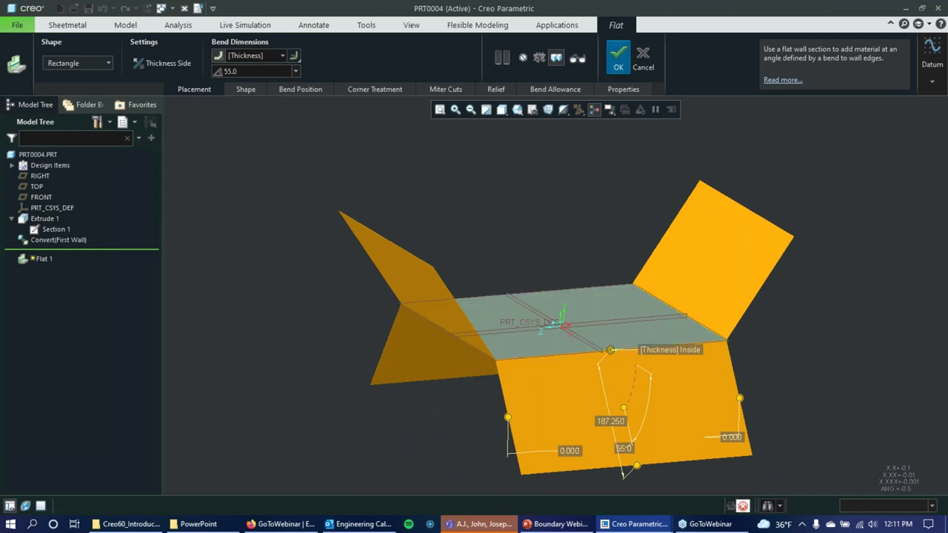
- Try to extend one angled wall along its original surface by 414.156 from its side edge
{"action": "middle_click_drag", "start_coordinate": [478, 181], "coordinate": [438, 206]}
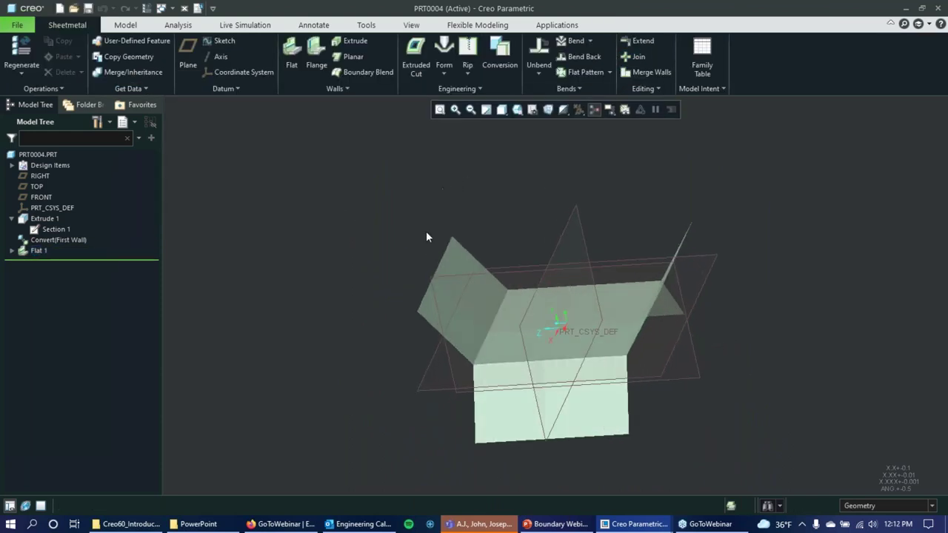
{"action": "left_click", "coordinate": [434, 328]}
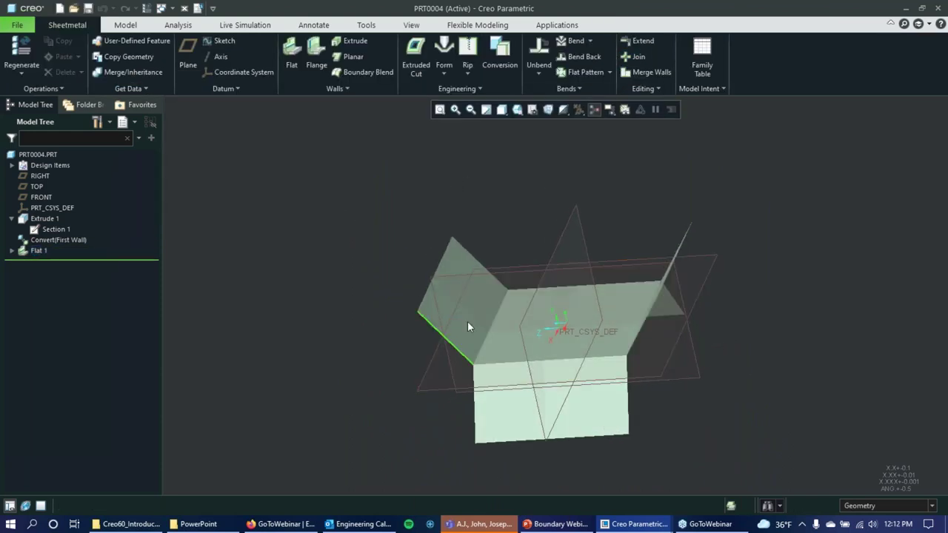
{"action": "left_click", "coordinate": [641, 44]}
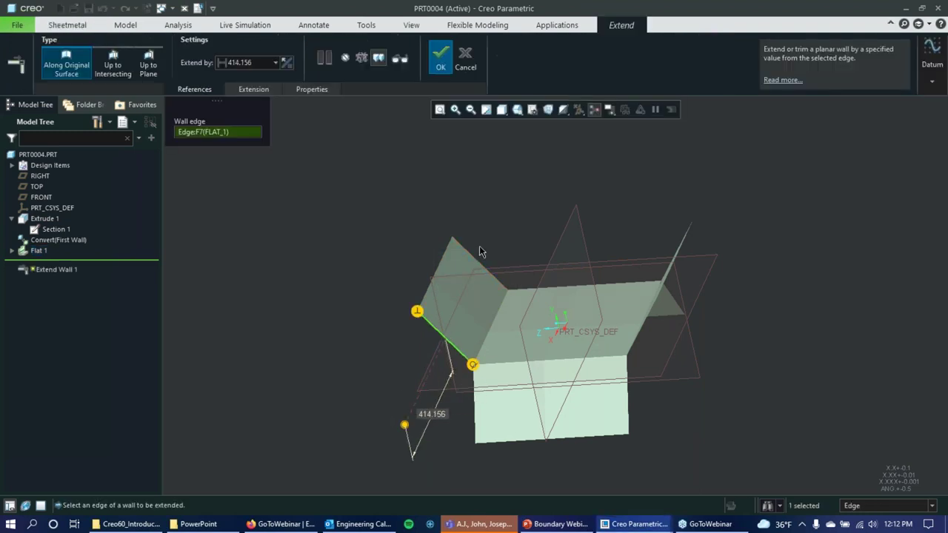
{"action": "left_click", "coordinate": [440, 66]}
{"action": "key", "text": "Return"}
{"action": "middle_click_drag", "start_coordinate": [477, 325], "coordinate": [518, 211]}
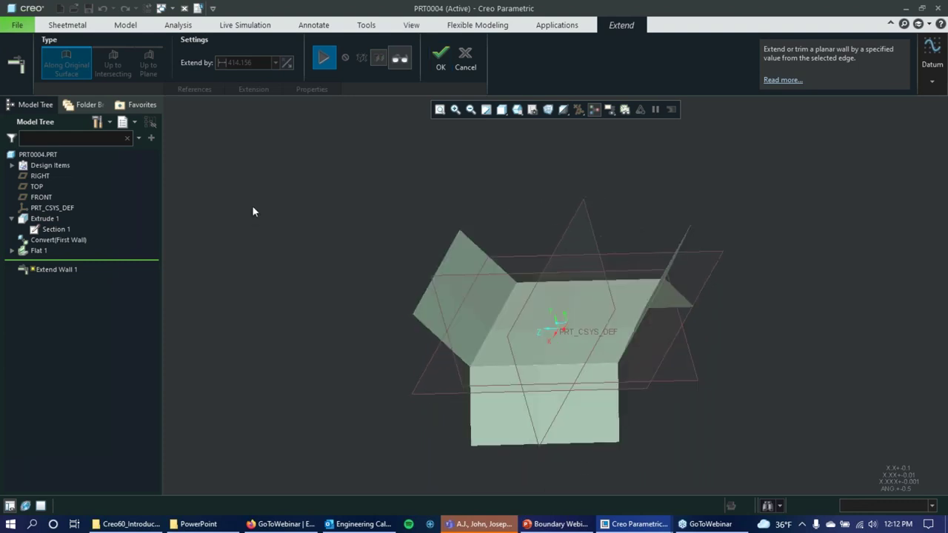
{"action": "left_click", "coordinate": [433, 65]}
{"action": "key", "text": "Return"}
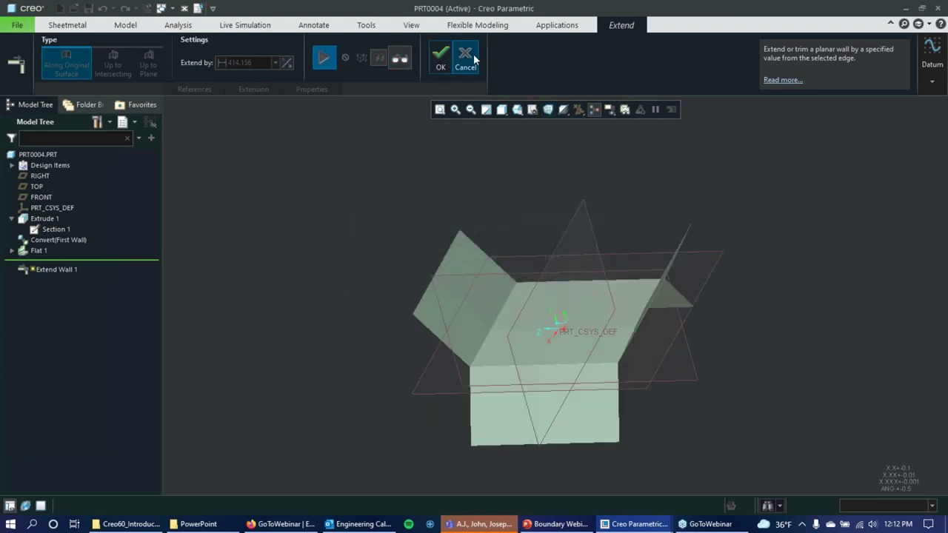
{"action": "left_click", "coordinate": [474, 54]}
{"action": "left_click", "coordinate": [480, 288]}
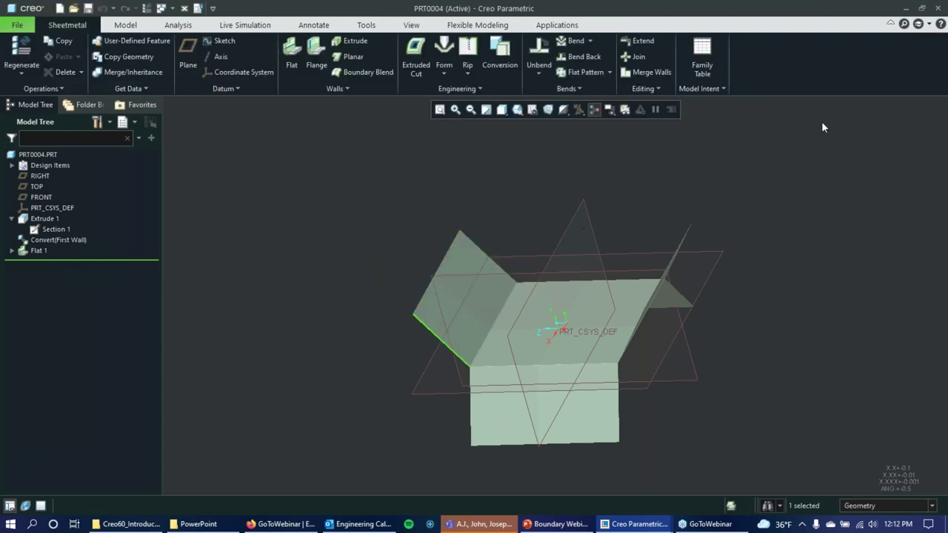
- Display the flat pattern preview of the part and place its window clear of the folded model
{"action": "middle_click_drag", "start_coordinate": [663, 137], "coordinate": [688, 167]}
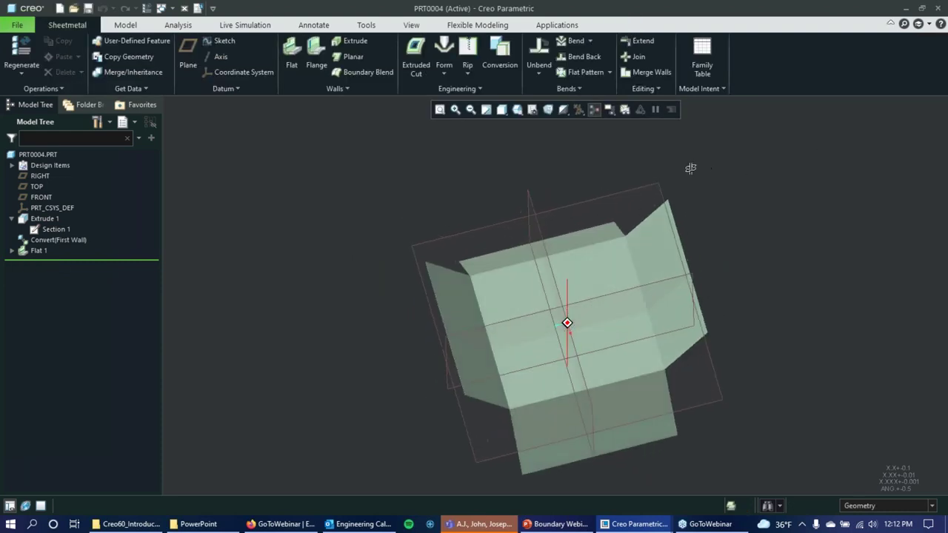
{"action": "left_click", "coordinate": [611, 73]}
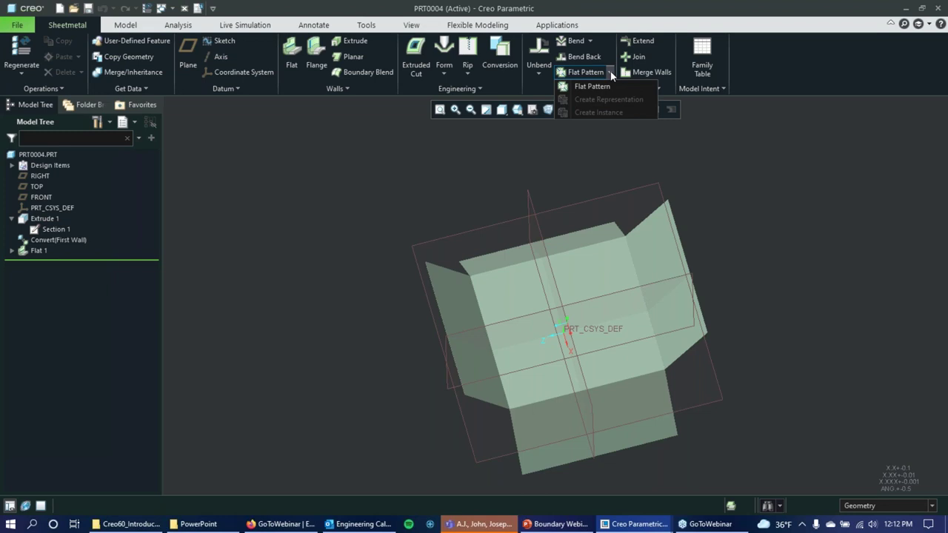
{"action": "left_click", "coordinate": [611, 73]}
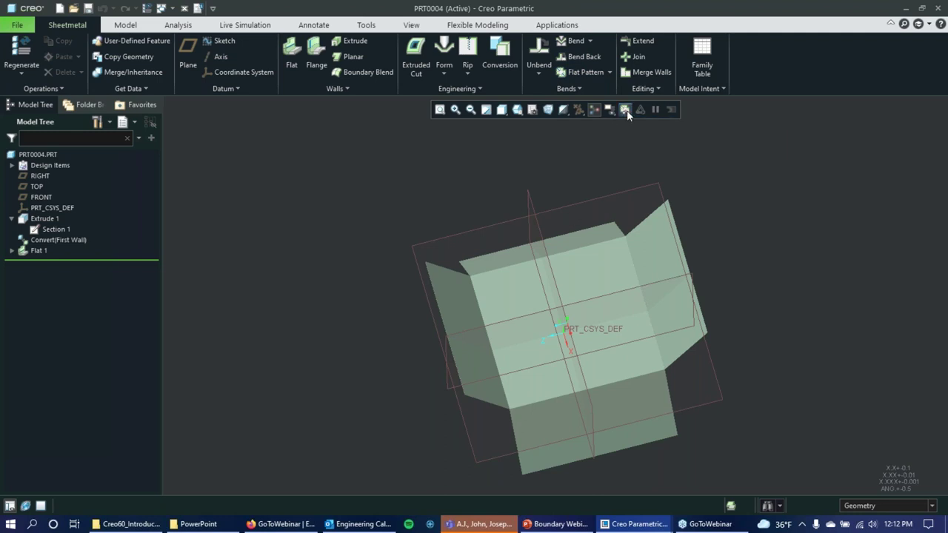
{"action": "left_click", "coordinate": [742, 506]}
{"action": "left_click_drag", "start_coordinate": [764, 123], "coordinate": [227, 137]}
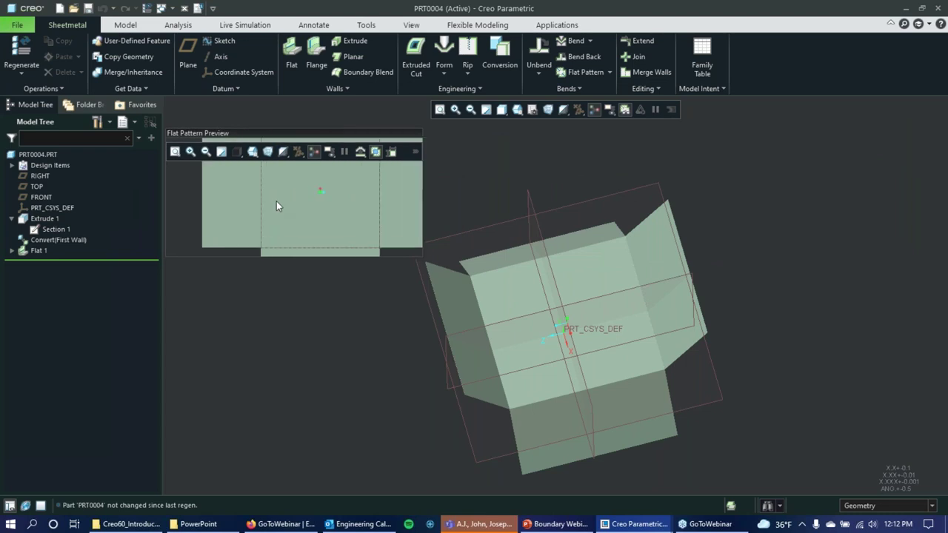
{"action": "left_click_drag", "start_coordinate": [284, 130], "coordinate": [271, 96]}
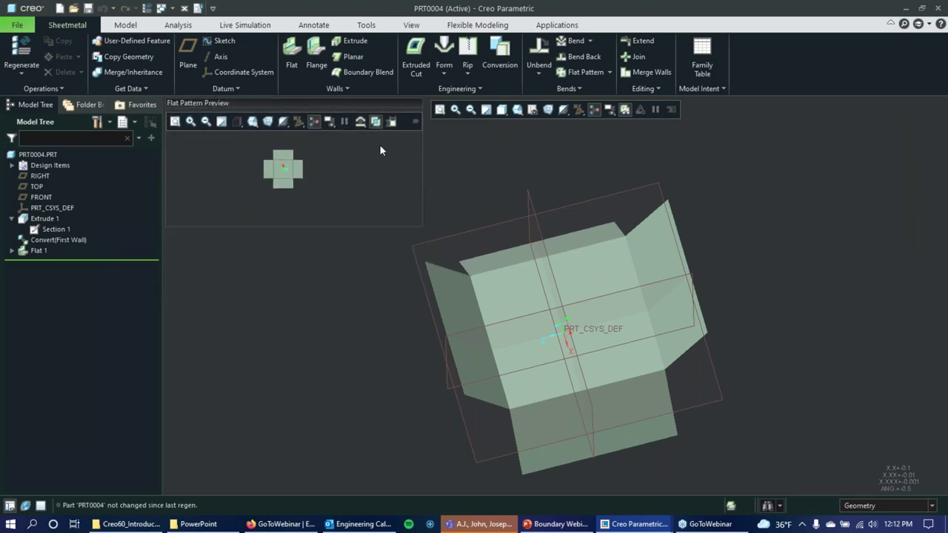
{"action": "left_click", "coordinate": [376, 122]}
{"action": "left_click_drag", "start_coordinate": [288, 101], "coordinate": [244, 104]}
{"action": "left_click_drag", "start_coordinate": [186, 68], "coordinate": [244, 104]}
- Search all categories of configuration options for the keyword *flat*
{"action": "left_click", "coordinate": [17, 25]}
{"action": "left_click", "coordinate": [33, 285]}
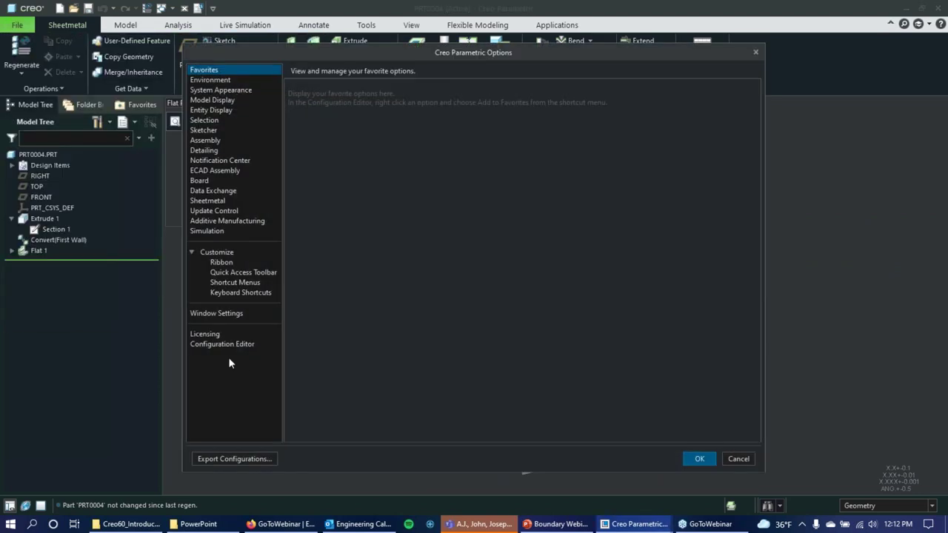
{"action": "left_click", "coordinate": [224, 345]}
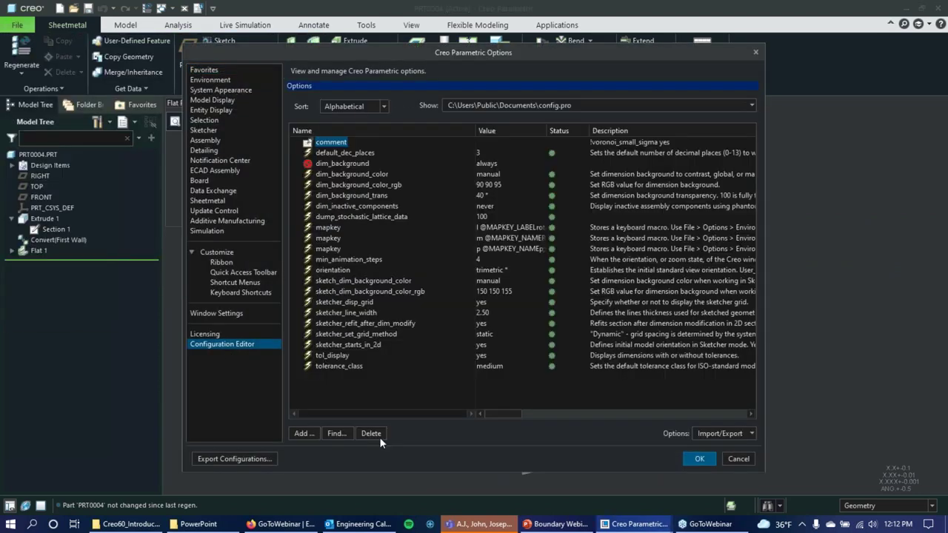
{"action": "left_click", "coordinate": [335, 434]}
{"action": "type", "text": "*flat*"}
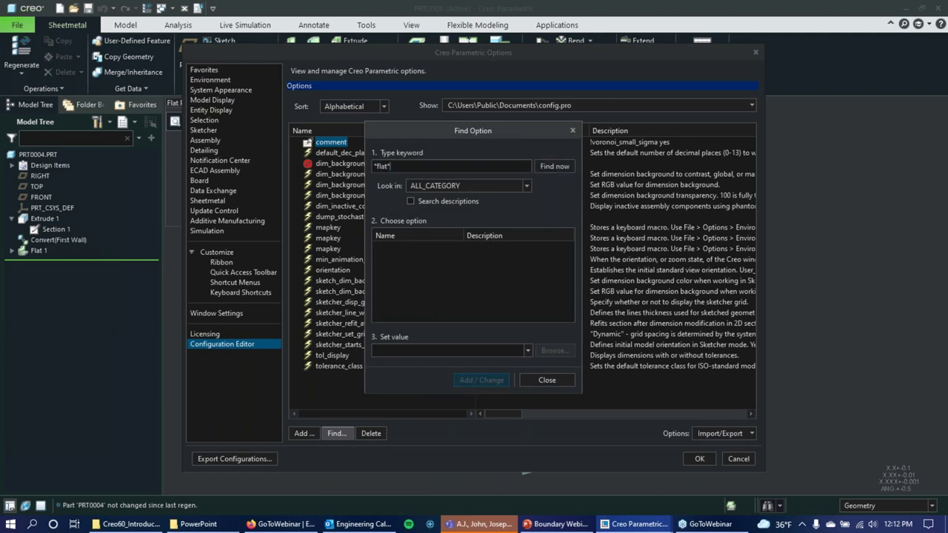
{"action": "key", "text": "Return"}
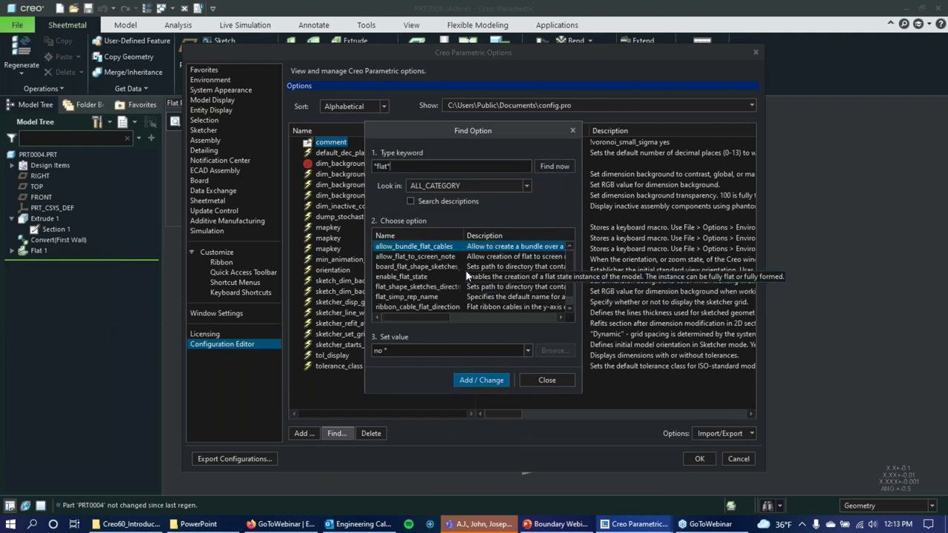
- Browse the matching flat options and enlarge and reposition the Find Option dialog to read their full descriptions
{"action": "scroll", "coordinate": [459, 278], "scroll_direction": "down", "scroll_amount": 1}
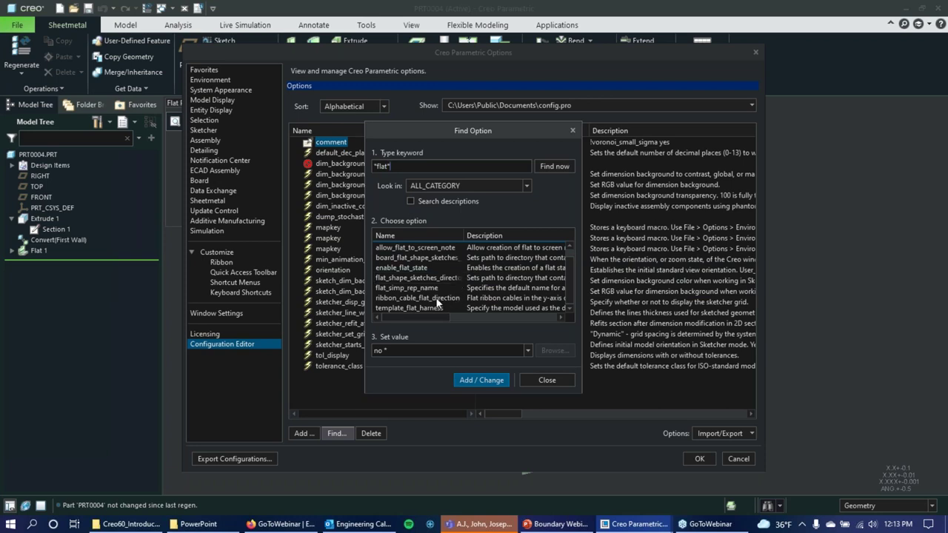
{"action": "scroll", "coordinate": [433, 265], "scroll_direction": "up", "scroll_amount": 1}
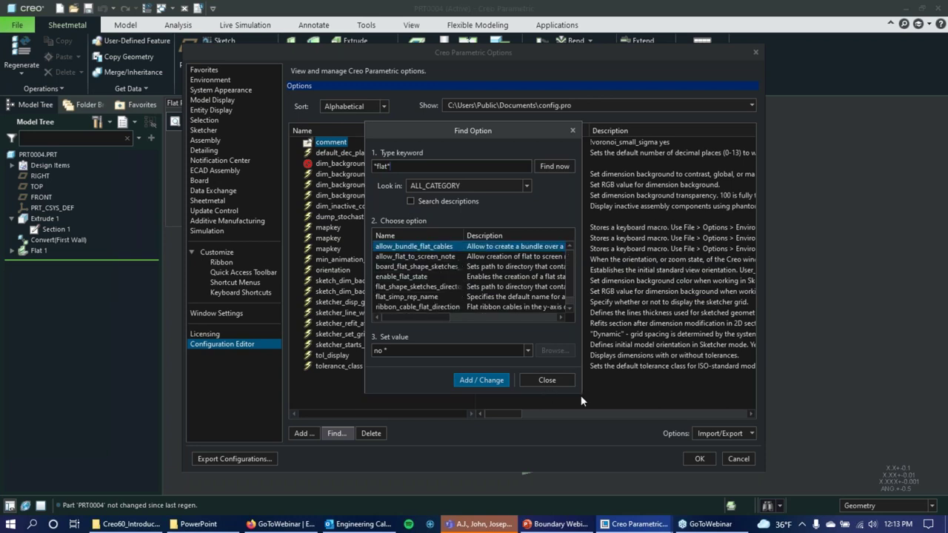
{"action": "left_click_drag", "start_coordinate": [583, 396], "coordinate": [944, 514]}
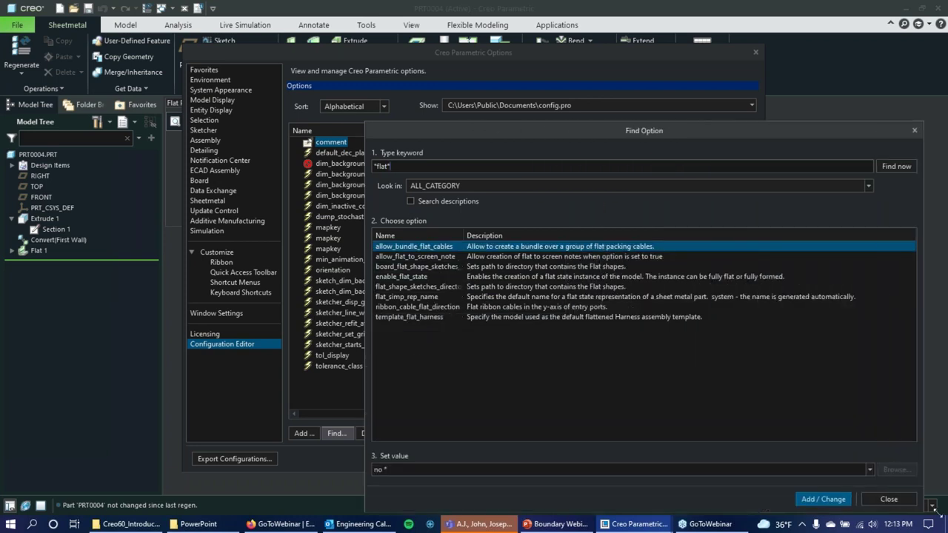
{"action": "left_click_drag", "start_coordinate": [632, 129], "coordinate": [520, 112]}
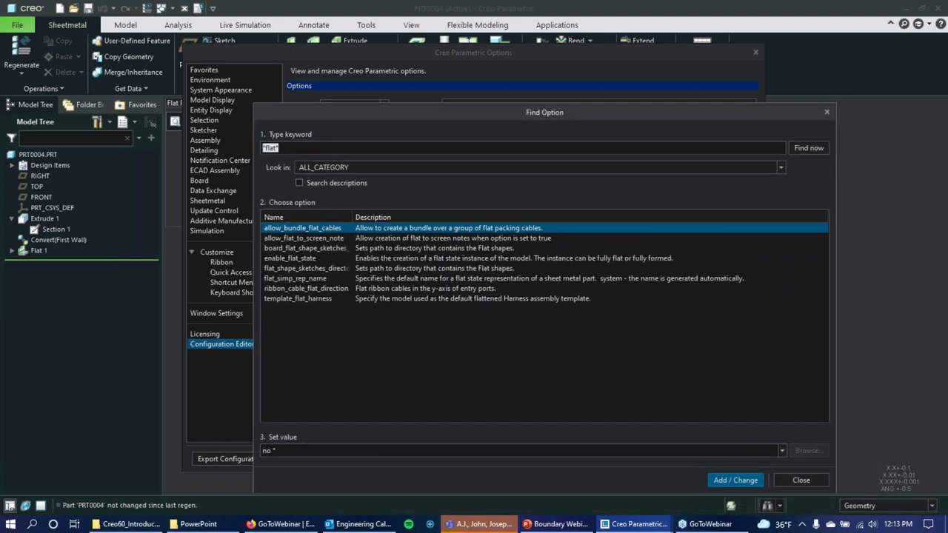
- Search the configuration options for the keyword *preview* and close the options dialogs without changing anything
{"action": "type", "text": "*preview*"}
{"action": "key", "text": "Return"}
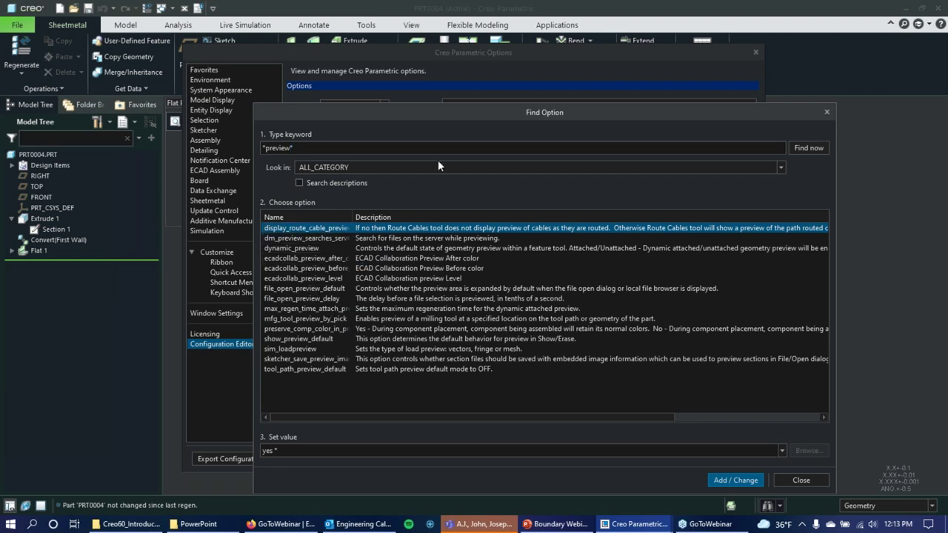
{"action": "left_click", "coordinate": [827, 112]}
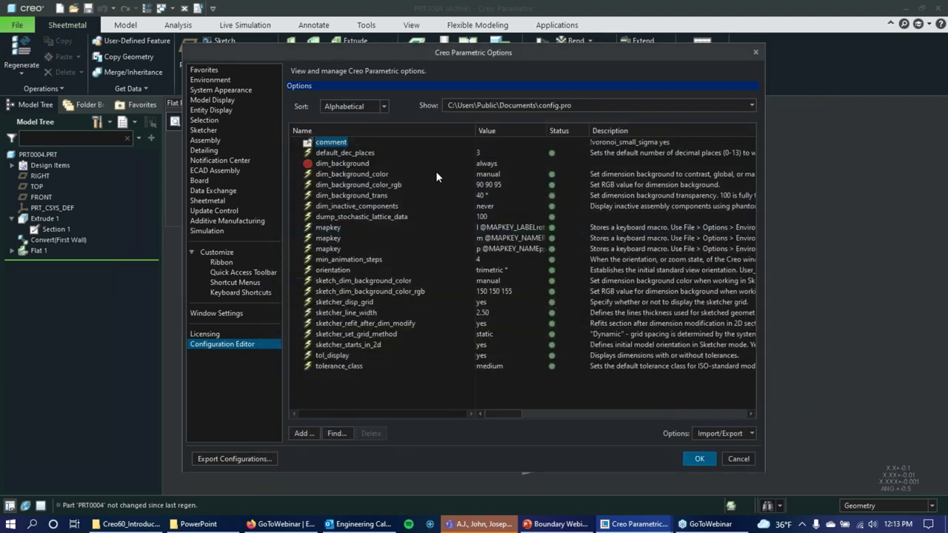
{"action": "left_click", "coordinate": [339, 282]}
{"action": "left_click", "coordinate": [755, 52]}
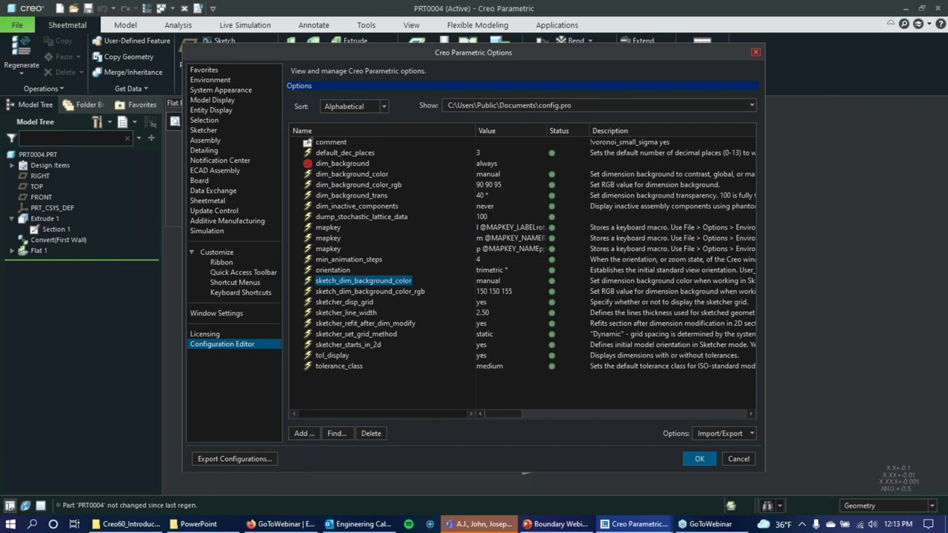
- Examine the unfolded part in the Flat Pattern Preview window at different zoom levels and adjust the window's placement
{"action": "left_click_drag", "start_coordinate": [292, 103], "coordinate": [260, 99]}
{"action": "scroll", "coordinate": [284, 172], "scroll_direction": "up", "scroll_amount": 3}
{"action": "scroll", "coordinate": [291, 157], "scroll_direction": "down", "scroll_amount": 3}
{"action": "scroll", "coordinate": [289, 162], "scroll_direction": "up", "scroll_amount": 2}
{"action": "scroll", "coordinate": [288, 165], "scroll_direction": "down", "scroll_amount": 2}
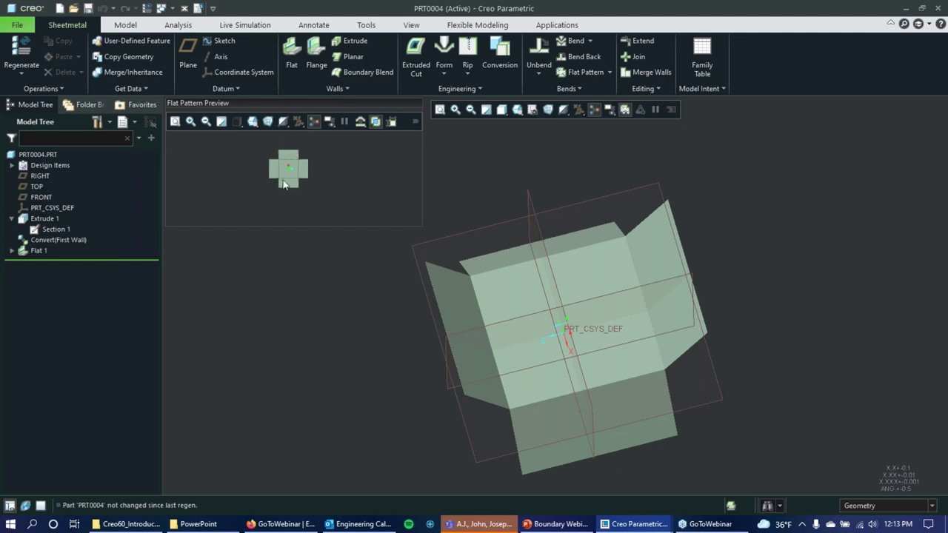
{"action": "scroll", "coordinate": [290, 170], "scroll_direction": "up", "scroll_amount": 2}
{"action": "left_click_drag", "start_coordinate": [271, 100], "coordinate": [202, 95]}
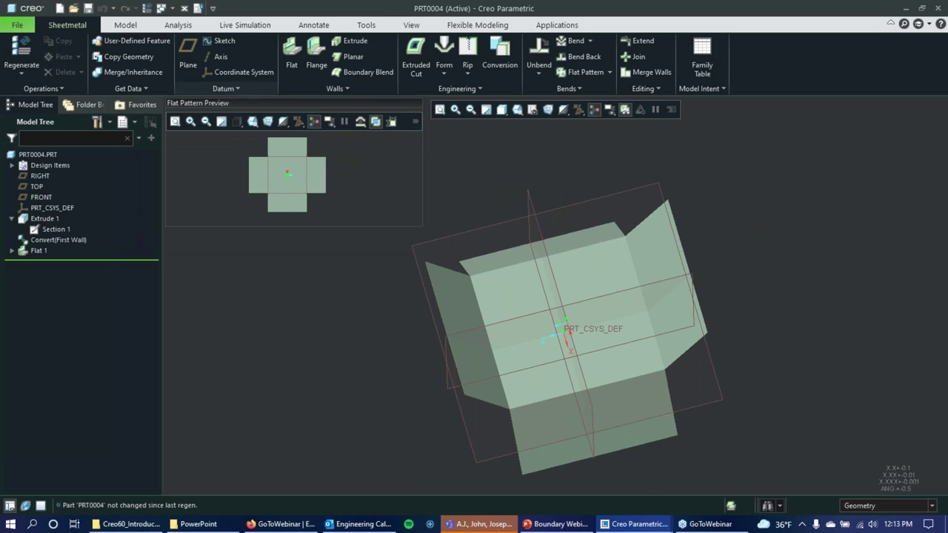
{"action": "mouse_move", "coordinate": [300, 102]}
{"action": "left_mouse_down"}
{"action": "mouse_move", "coordinate": [574, 246]}
{"action": "mouse_move", "coordinate": [442, 148]}
{"action": "mouse_move", "coordinate": [294, 119]}
{"action": "left_mouse_up"}
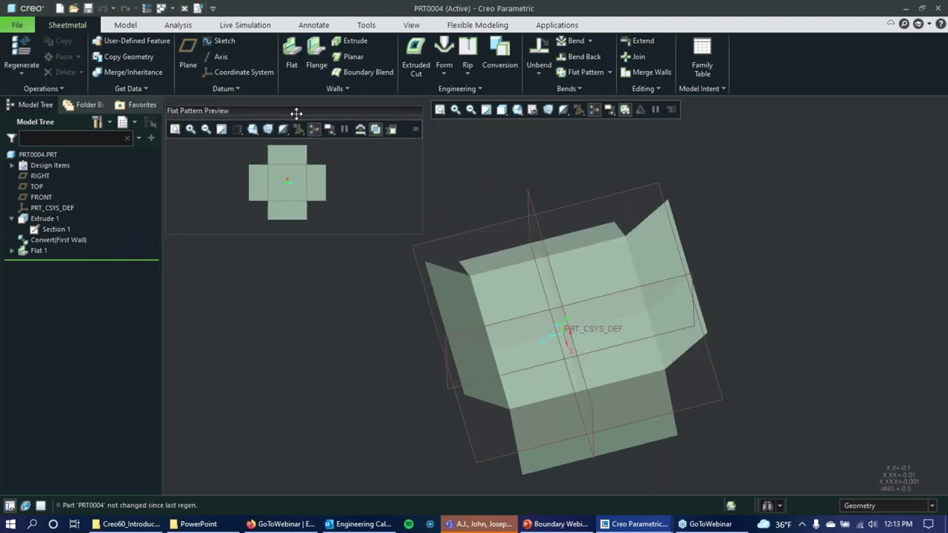
- Turn off the flat pattern preview and inspect the folded part from other angles
{"action": "left_click", "coordinate": [624, 109]}
{"action": "middle_click_drag", "start_coordinate": [335, 190], "coordinate": [348, 157]}
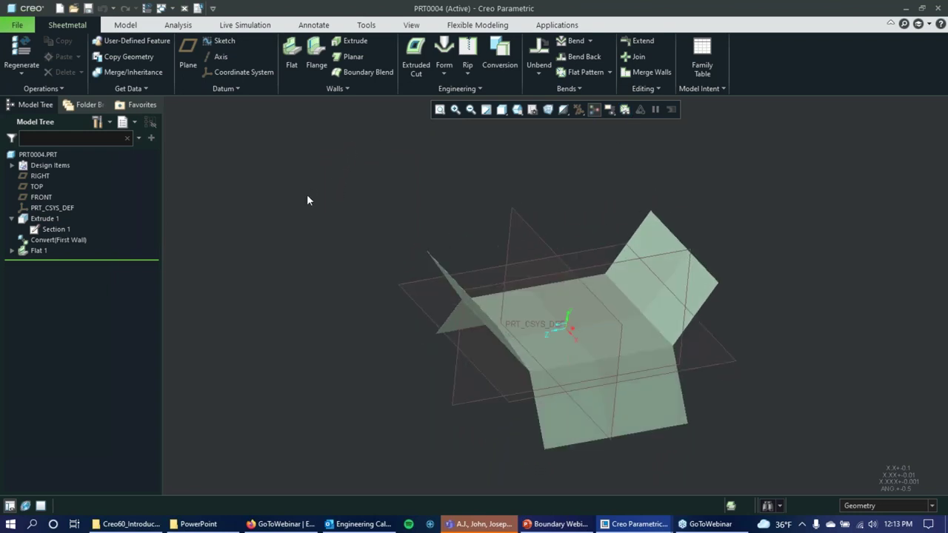
{"action": "middle_click_drag", "start_coordinate": [503, 321], "coordinate": [484, 320]}
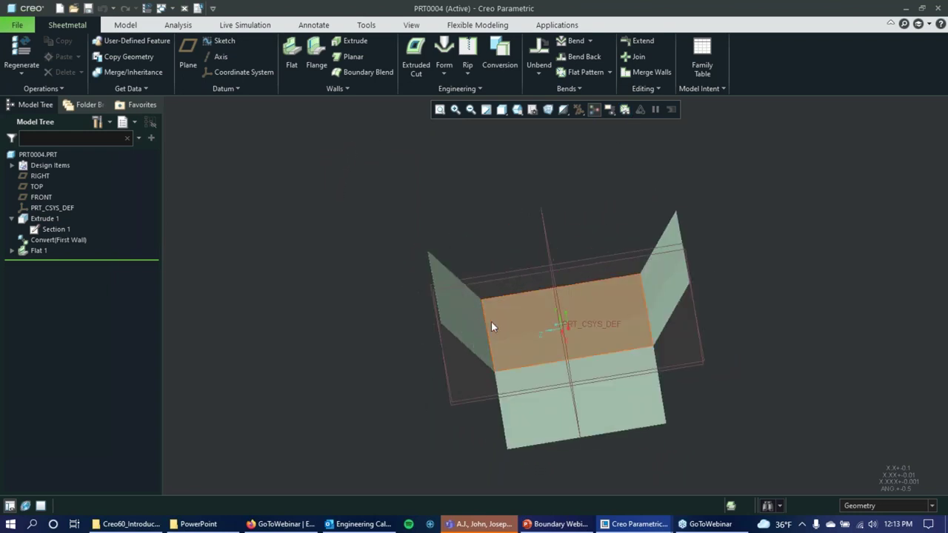
- Switch to the PowerPoint presentation and start the slide show from the Q&A slide
{"action": "left_click", "coordinate": [553, 526]}
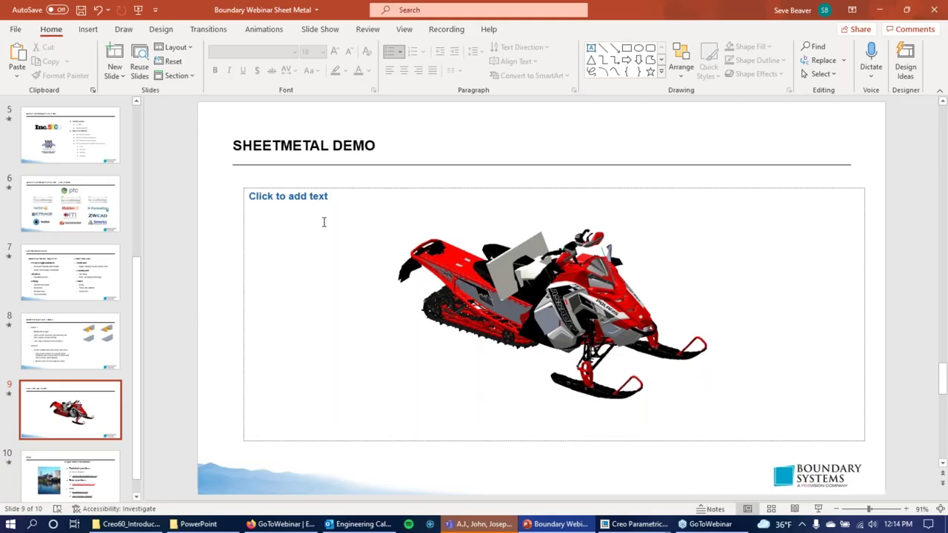
{"action": "scroll", "coordinate": [346, 219], "scroll_direction": "down", "scroll_amount": 1}
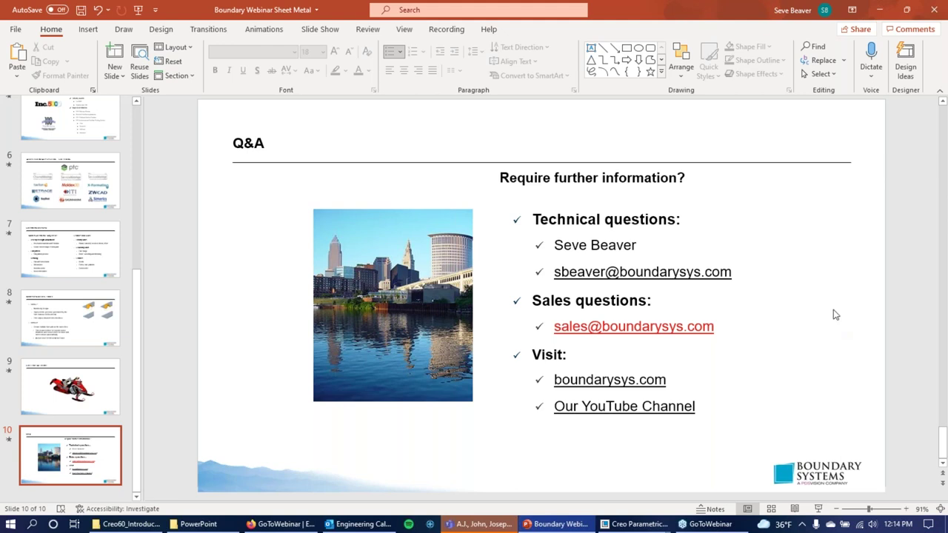
{"action": "key", "text": "shift+F5"}
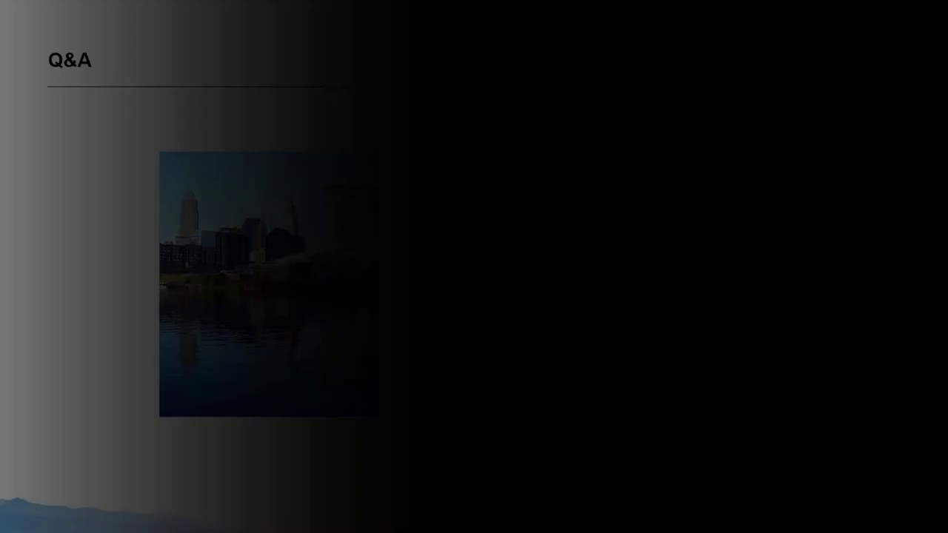
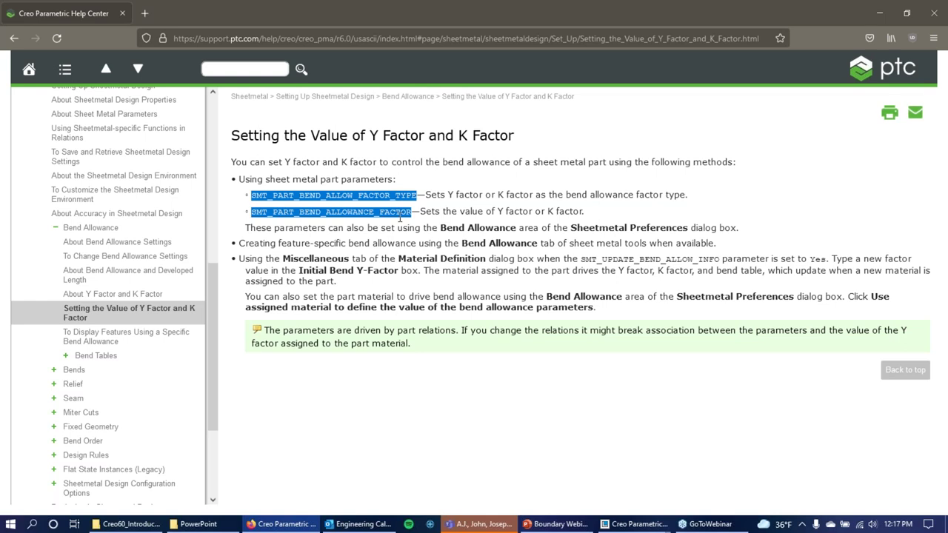
- Switch to the 0113324_STARTING assembly in Creo and search all configuration option categories for smt_part, checking the name against the help page
{"action": "left_click", "coordinate": [638, 524]}
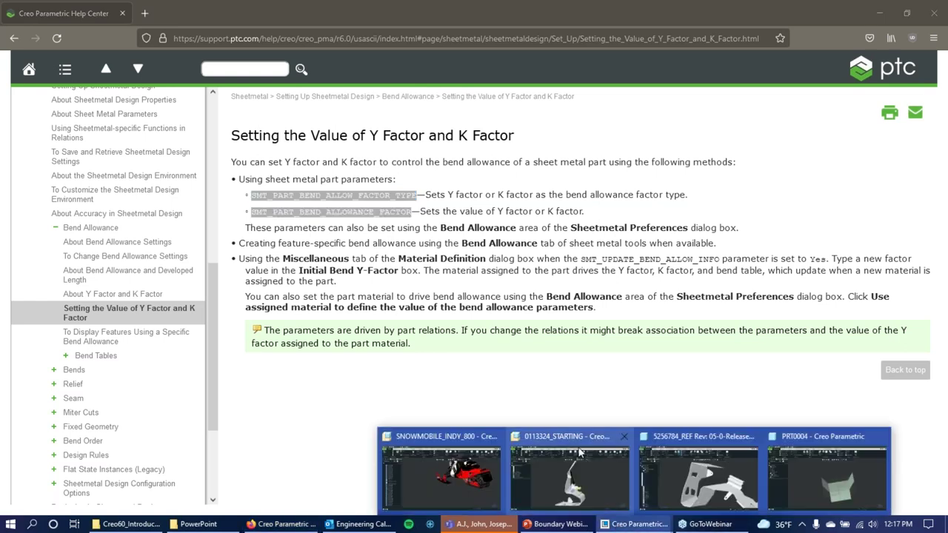
{"action": "left_click", "coordinate": [611, 465]}
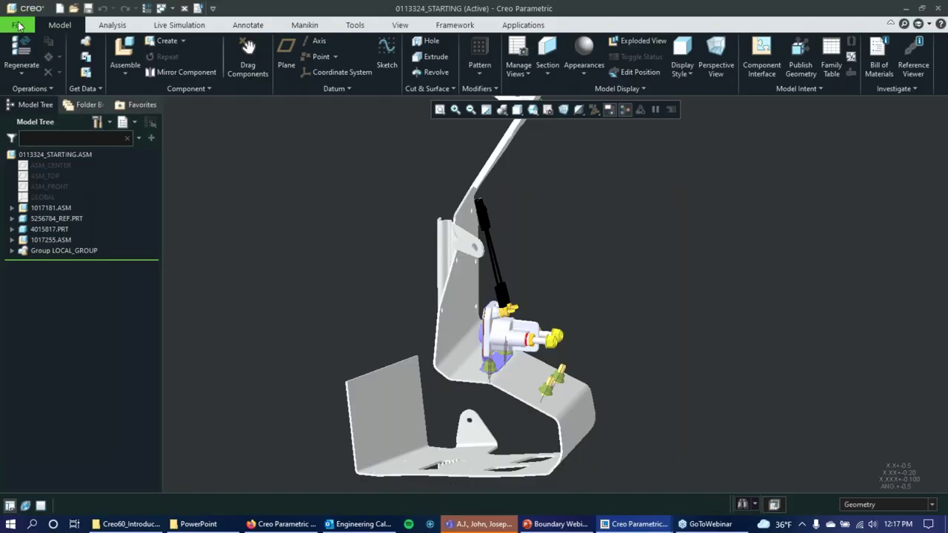
{"action": "left_click", "coordinate": [17, 25]}
{"action": "mouse_move", "coordinate": [38, 290]}
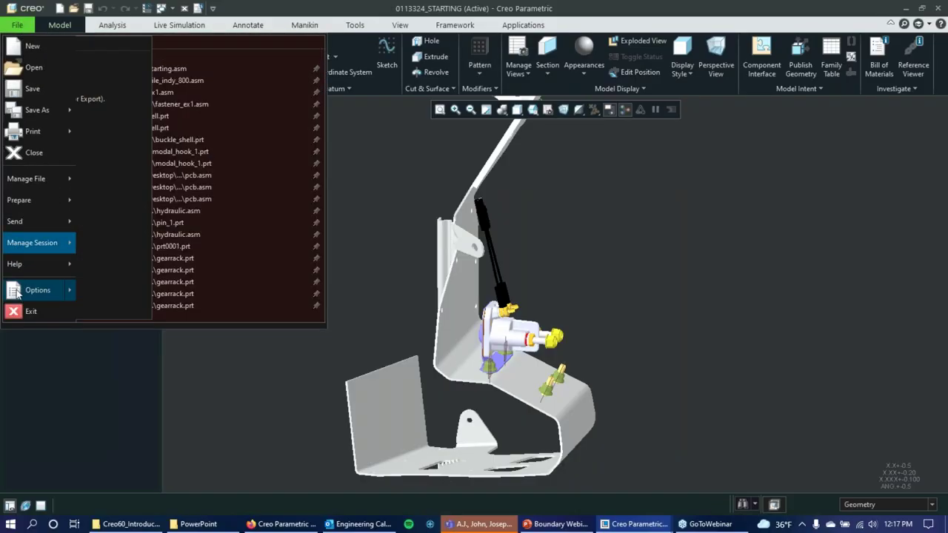
{"action": "left_click", "coordinate": [196, 73]}
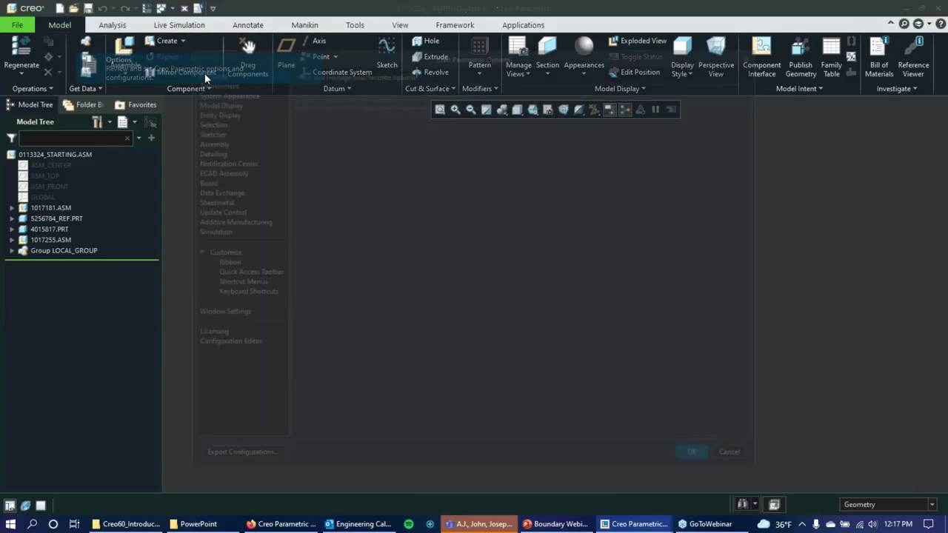
{"action": "left_click", "coordinate": [248, 343]}
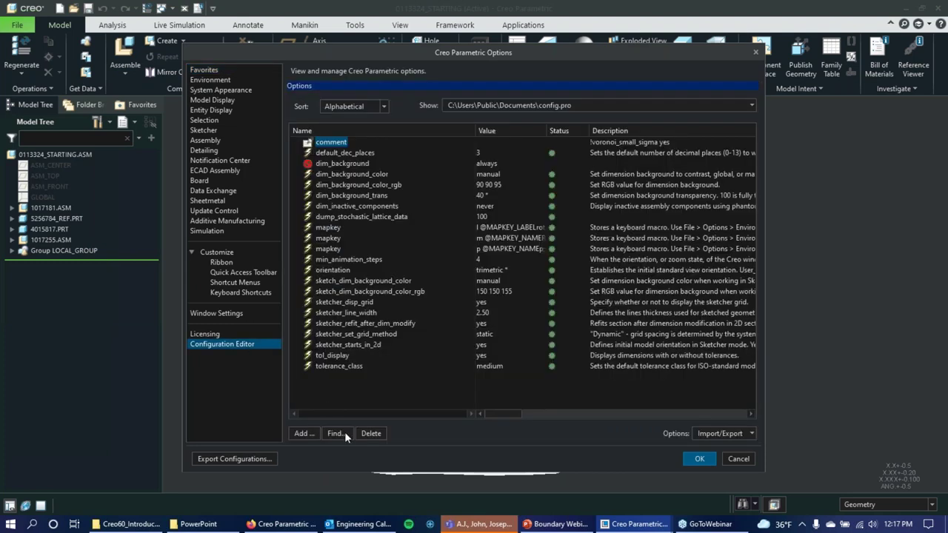
{"action": "left_click", "coordinate": [336, 433]}
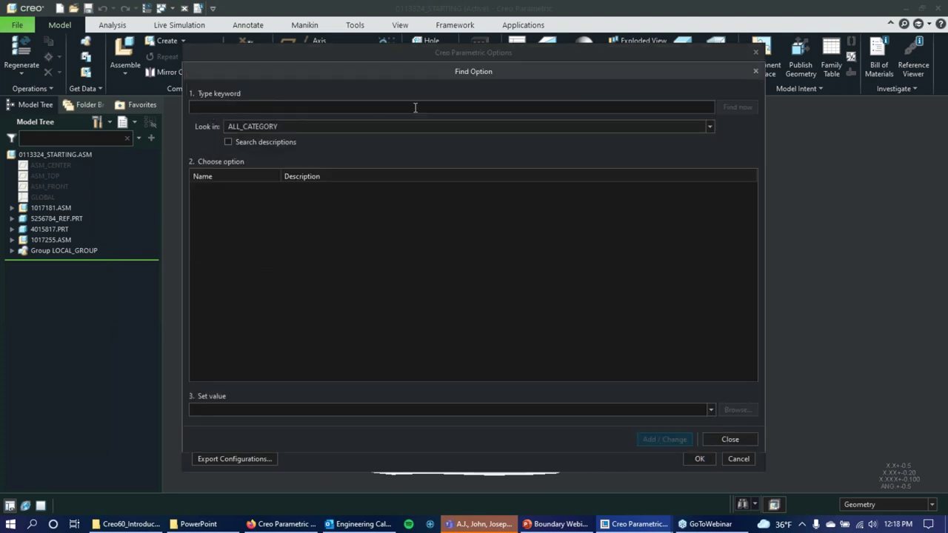
{"action": "left_click", "coordinate": [286, 523]}
{"action": "key", "text": "alt+Tab"}
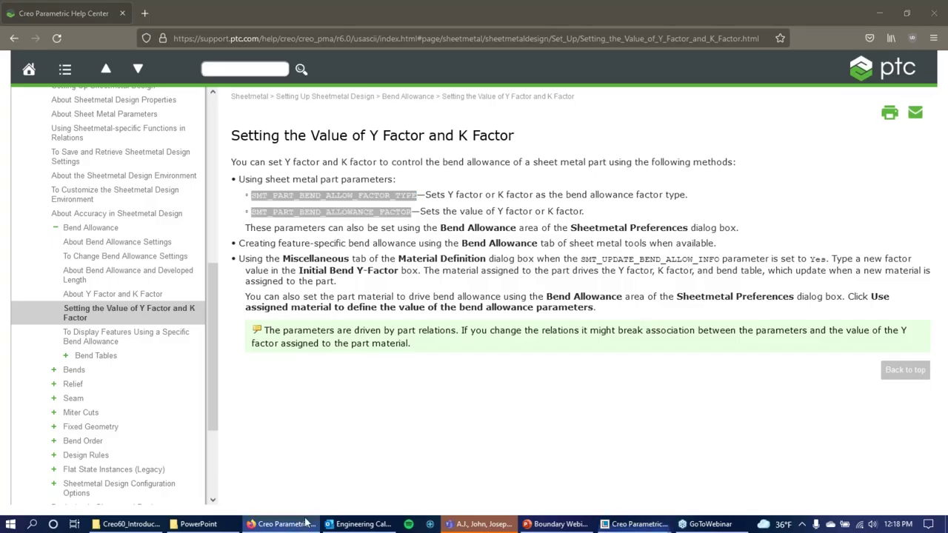
{"action": "type", "text": "smt_part"}
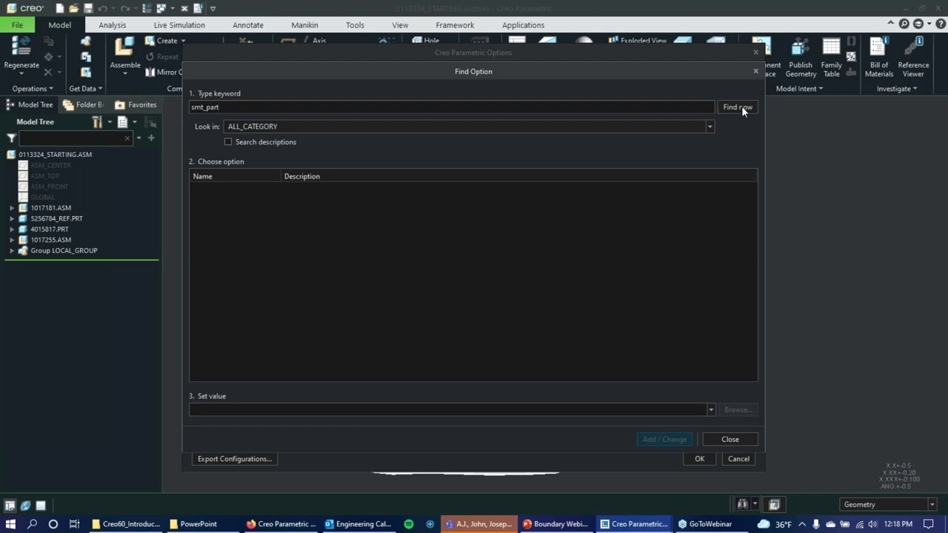
- Copy the parameter name SMT_PART_BEND_ALLOW_FACTOR_TYPE from the Creo help page and return to the Find Option dialog
{"action": "key", "text": "alt+Tab"}
{"action": "left_click", "coordinate": [280, 524]}
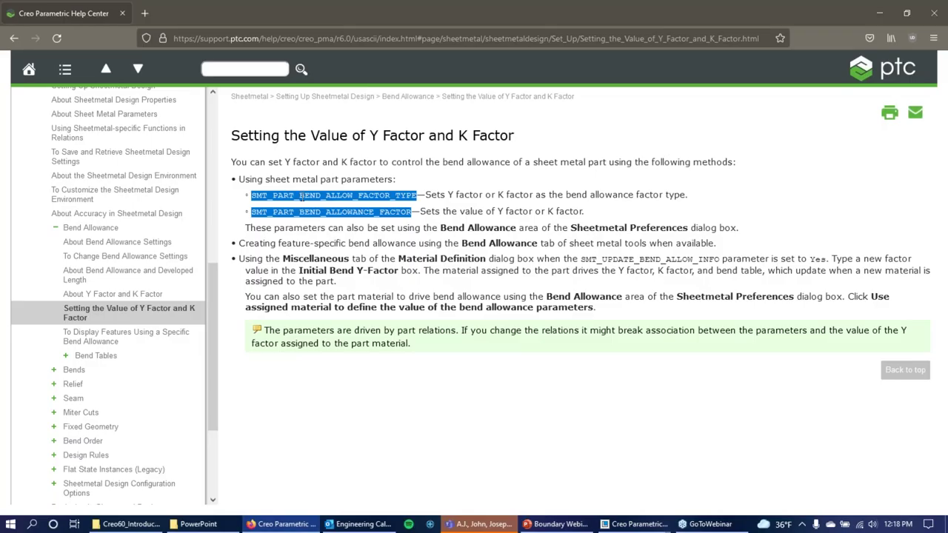
{"action": "left_click", "coordinate": [302, 196]}
{"action": "left_click_drag", "start_coordinate": [415, 195], "coordinate": [251, 200]}
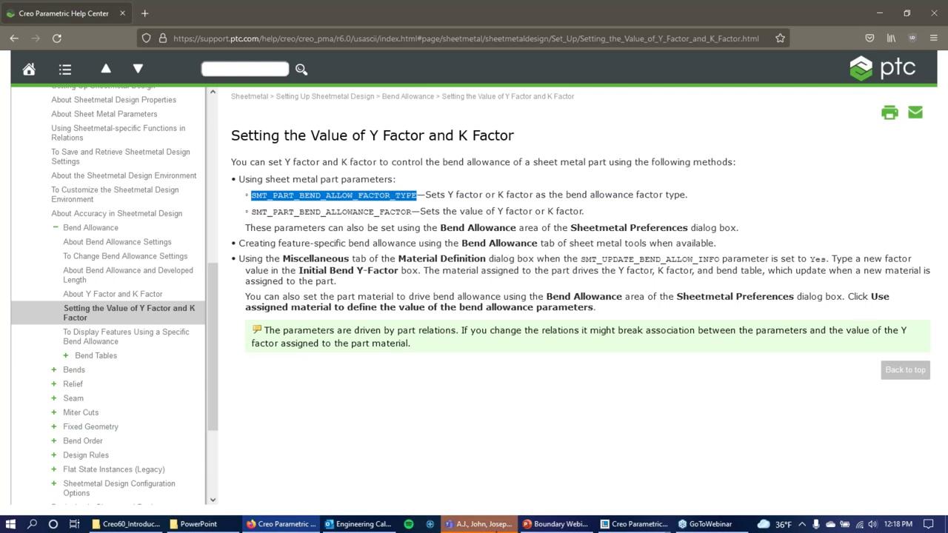
{"action": "left_click", "coordinate": [637, 524]}
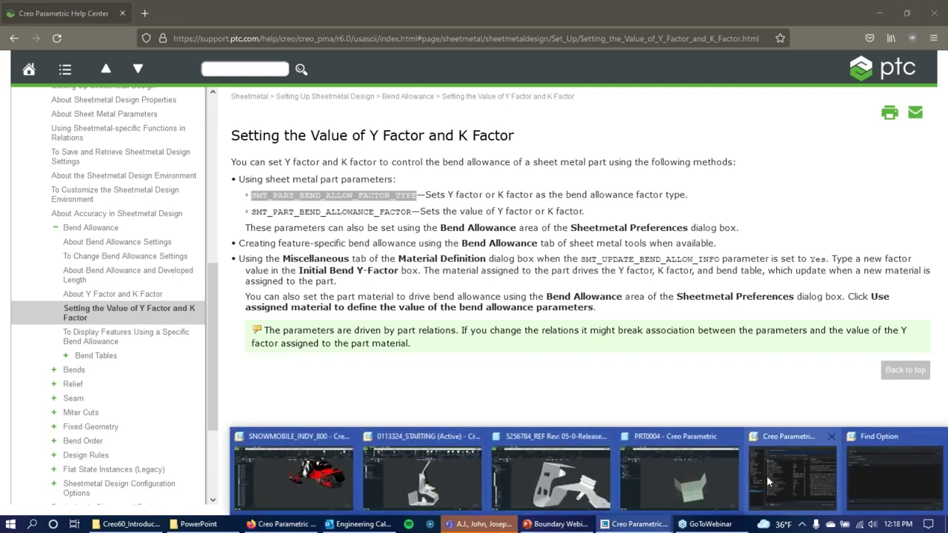
{"action": "left_click", "coordinate": [768, 481]}
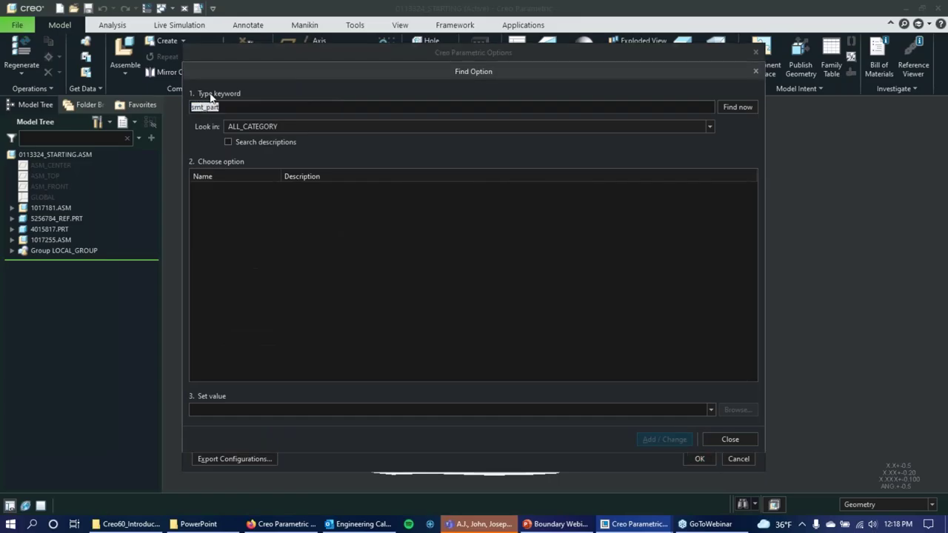
- Search the configuration options for SMT_PART_BEND_ALLOW_FACTOR_TYPE with and without a leading asterisk, and close the options dialogs
{"action": "key", "text": "BackSpace"}
{"action": "type", "text": "*SMT_PART_BEND_ALLOW_FACTOR_TYPE"}
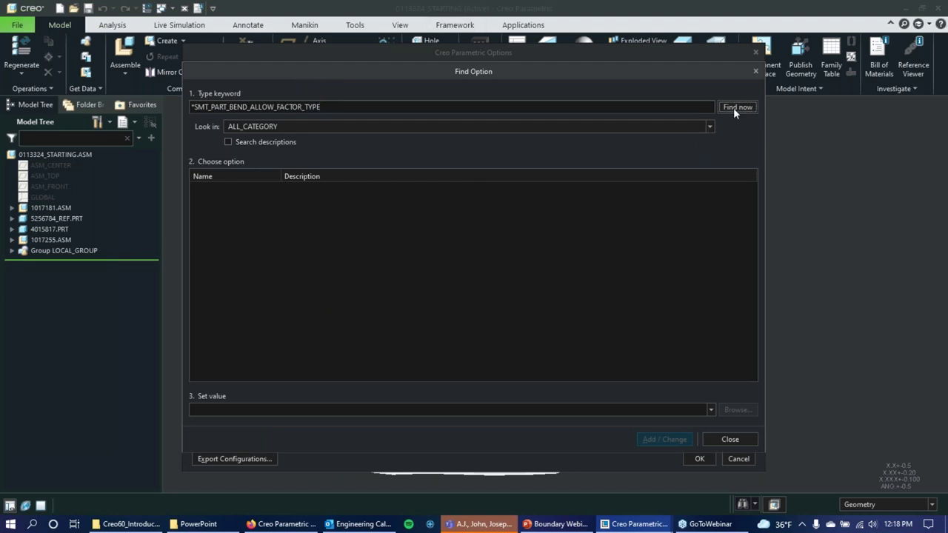
{"action": "left_click", "coordinate": [194, 107]}
{"action": "key", "text": "BackSpace"}
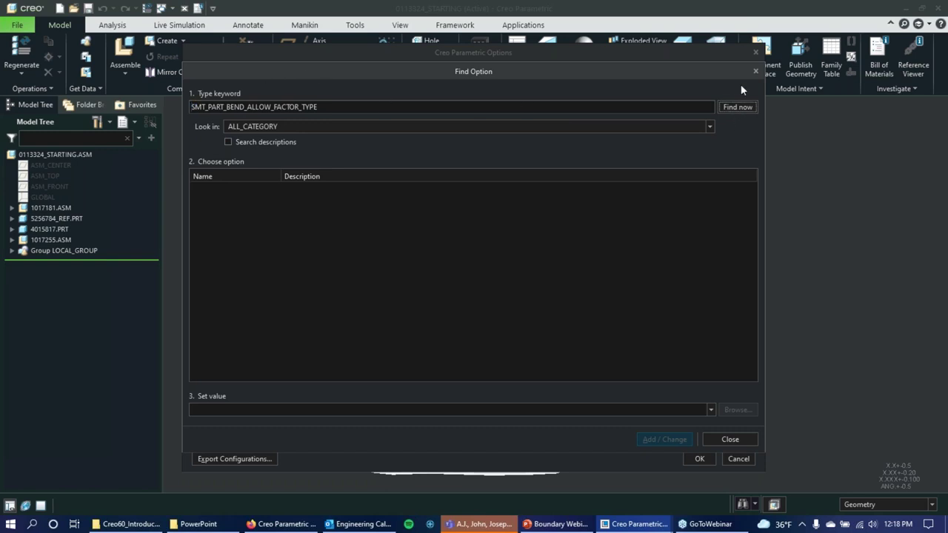
{"action": "left_click_drag", "start_coordinate": [749, 74], "coordinate": [567, 92]}
{"action": "left_click", "coordinate": [555, 99]}
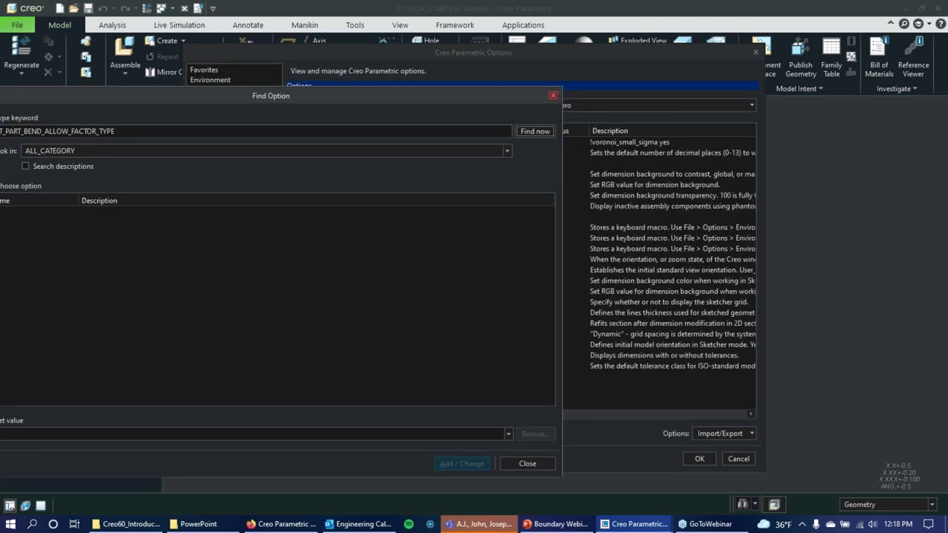
{"action": "key", "text": "Escape"}
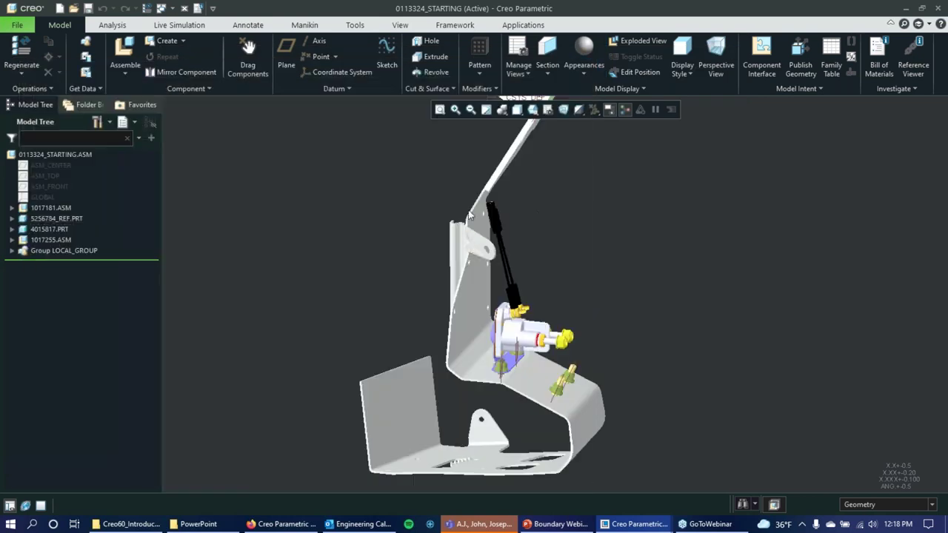
- Switch to the 5256784_REF sheetmetal part window and search its configuration options for SMT_PART_BEND_ALLOW_FACTOR_TYPE
{"action": "left_click", "coordinate": [475, 244]}
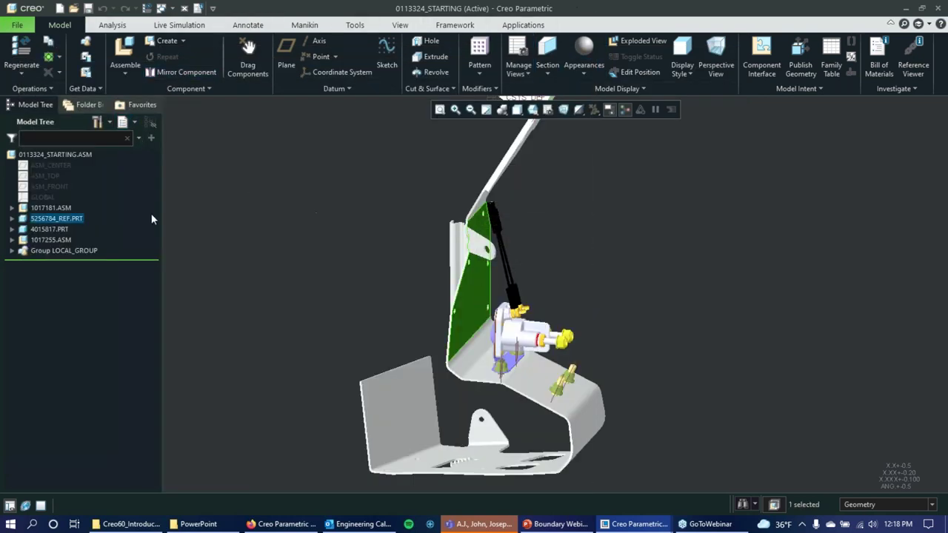
{"action": "mouse_move", "coordinate": [627, 519]}
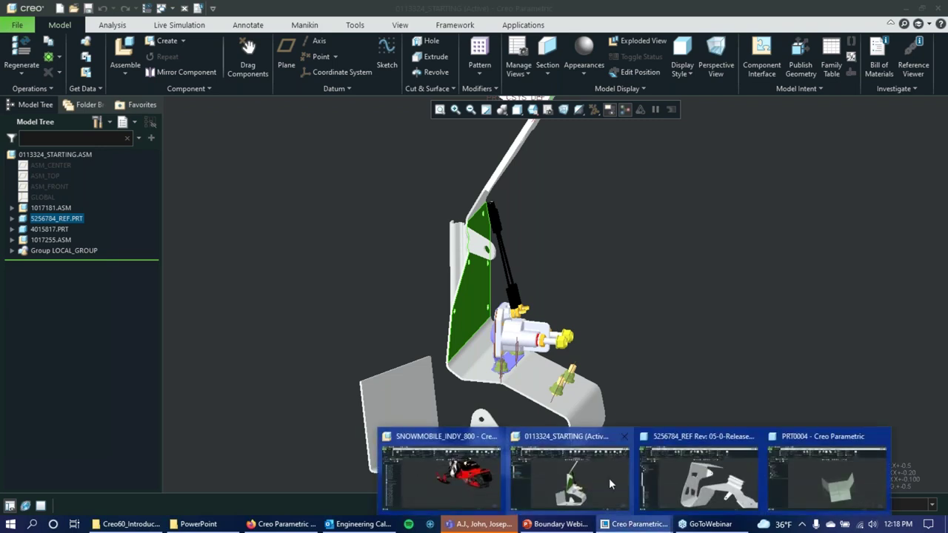
{"action": "left_click", "coordinate": [729, 481]}
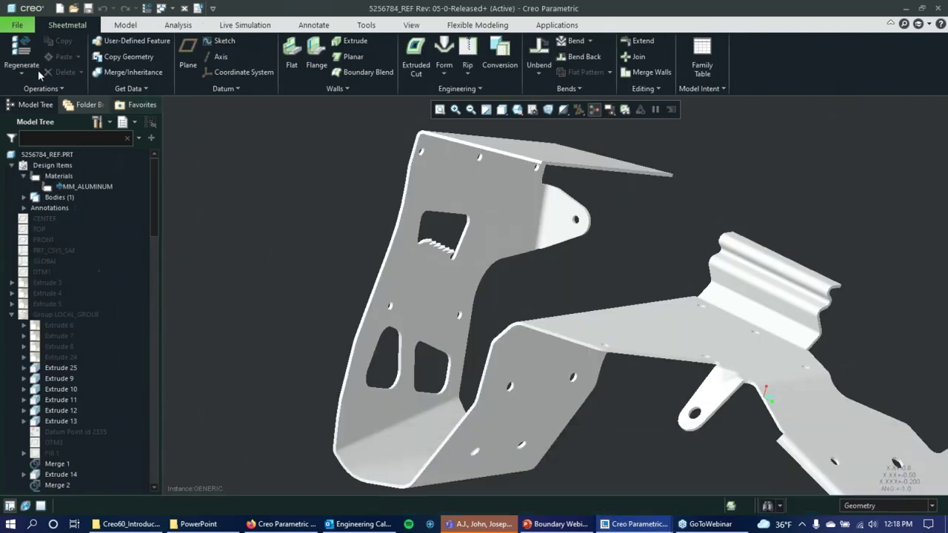
{"action": "left_click", "coordinate": [18, 25]}
{"action": "mouse_move", "coordinate": [36, 290]}
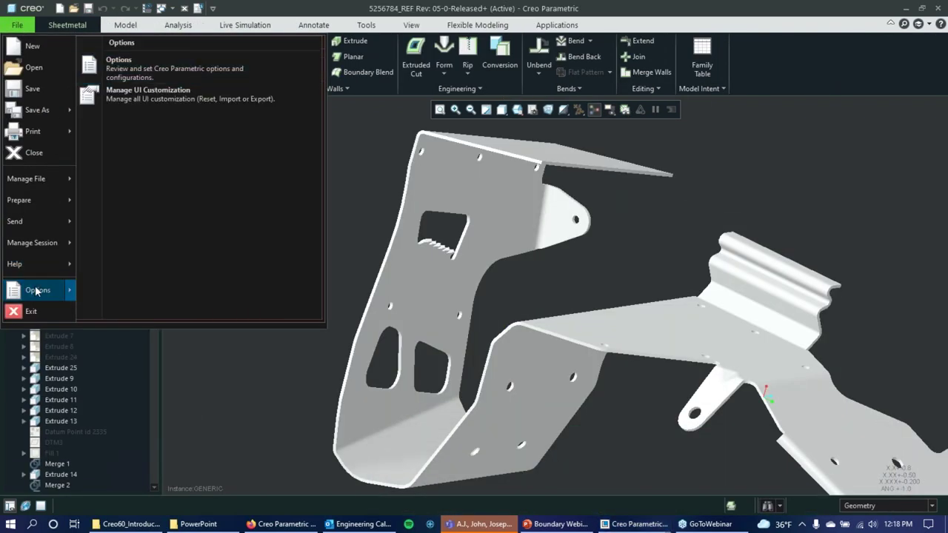
{"action": "left_click", "coordinate": [152, 67]}
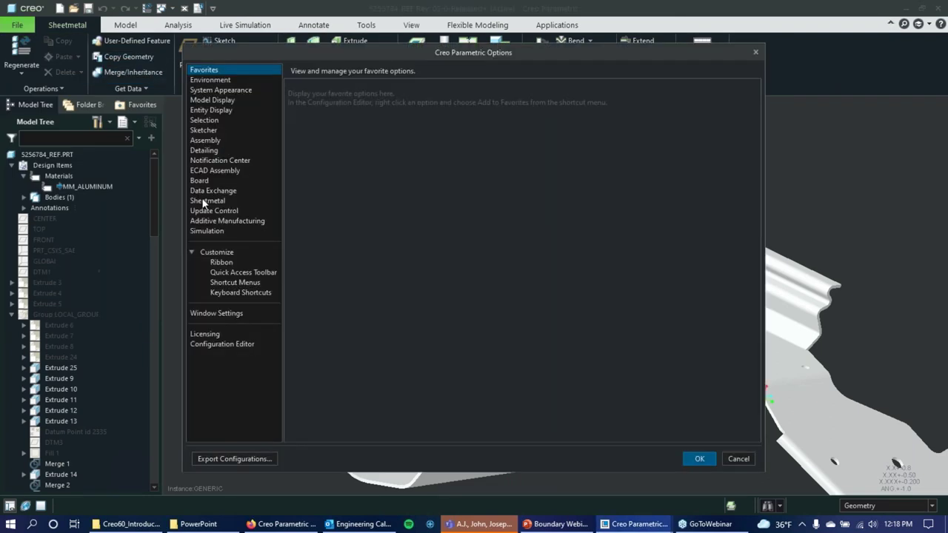
{"action": "left_click", "coordinate": [246, 345]}
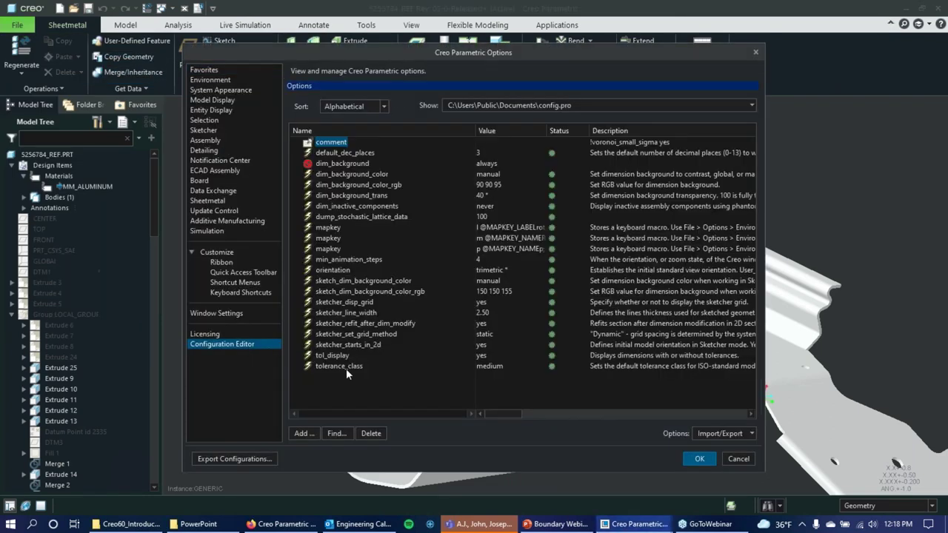
{"action": "left_click", "coordinate": [337, 434]}
{"action": "type", "text": "SMT_PART_BEND_ALLOW_FACTOR_TYPE"}
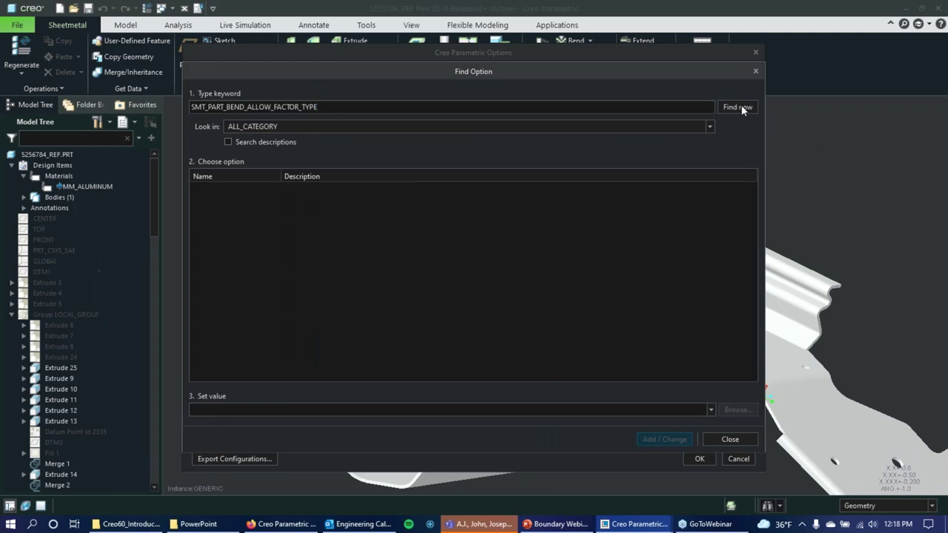
- Repeat the configuration option search for SMT_PART_BEND_ALLOW_FACTOR_TYPE and close the Find Option dialog
{"action": "left_click", "coordinate": [737, 107]}
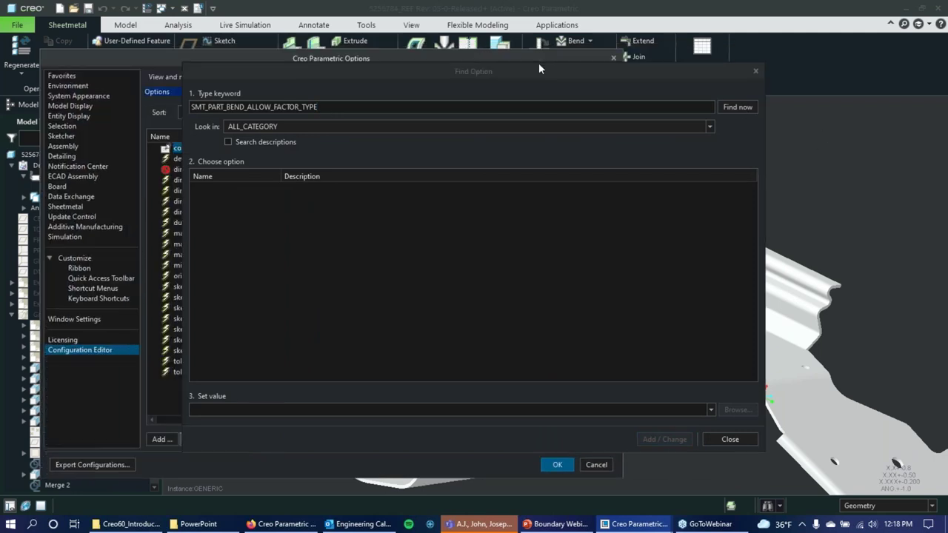
{"action": "left_click_drag", "start_coordinate": [524, 75], "coordinate": [347, 82]}
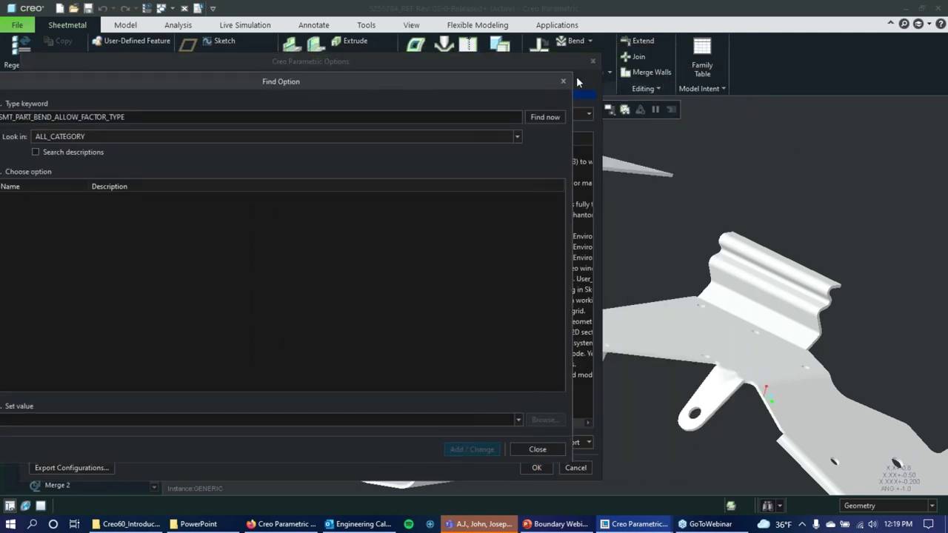
{"action": "left_click", "coordinate": [564, 82]}
- Switch to the Creo help page and reread the sheet metal part parameter instructions for Y factor and K factor
{"action": "key", "text": "alt+Tab"}
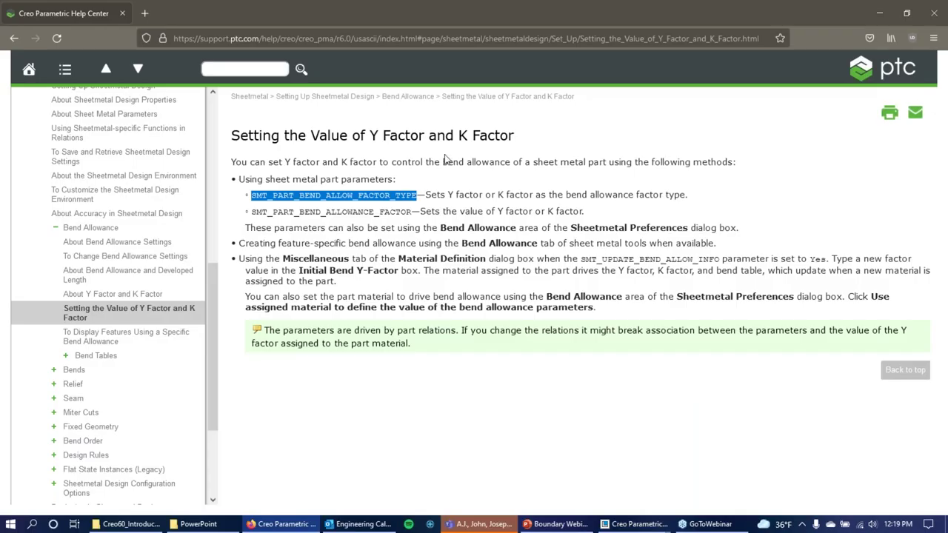
{"action": "left_click_drag", "start_coordinate": [300, 178], "coordinate": [401, 182]}
{"action": "left_click", "coordinate": [419, 182]}
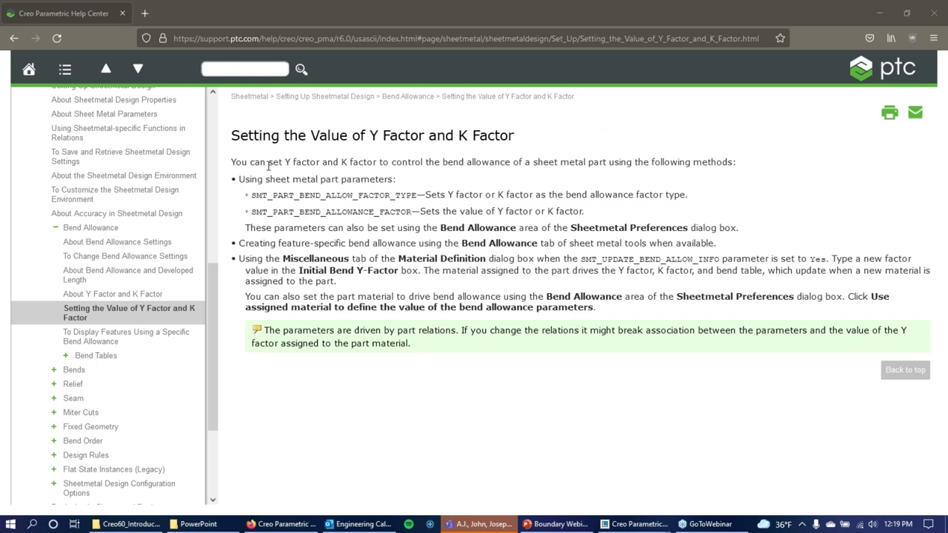
- Return to the 5256784_REF part window in Creo and close the Creo Parametric Options dialog
{"action": "mouse_move", "coordinate": [627, 529]}
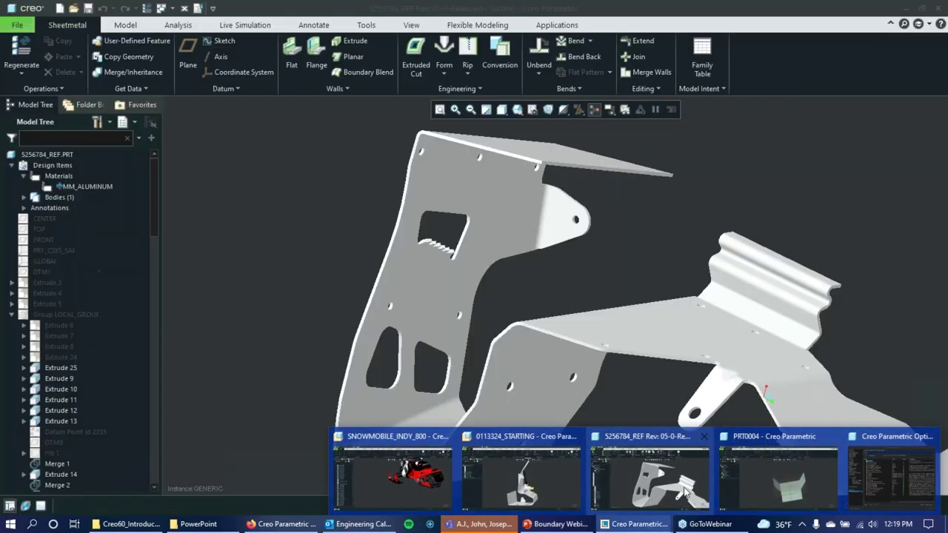
{"action": "left_click", "coordinate": [650, 474]}
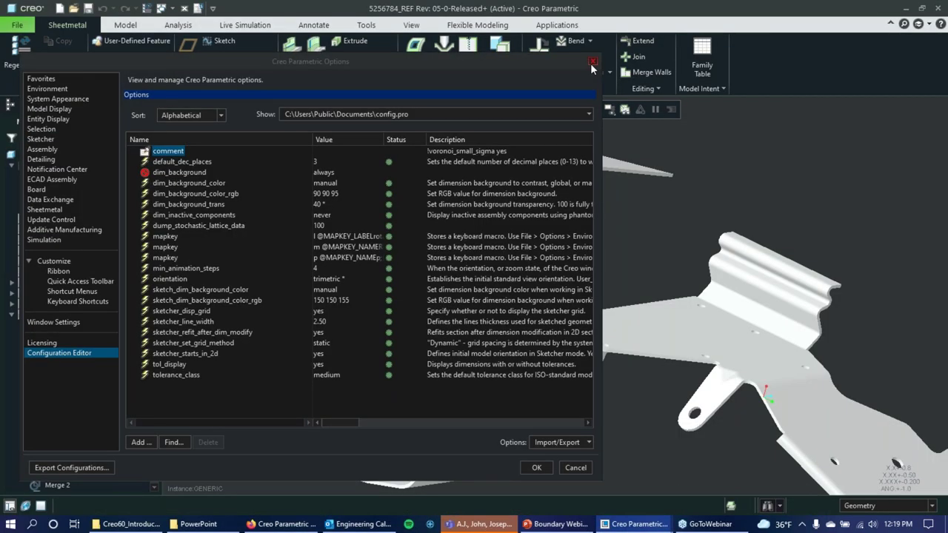
{"action": "left_click", "coordinate": [592, 61]}
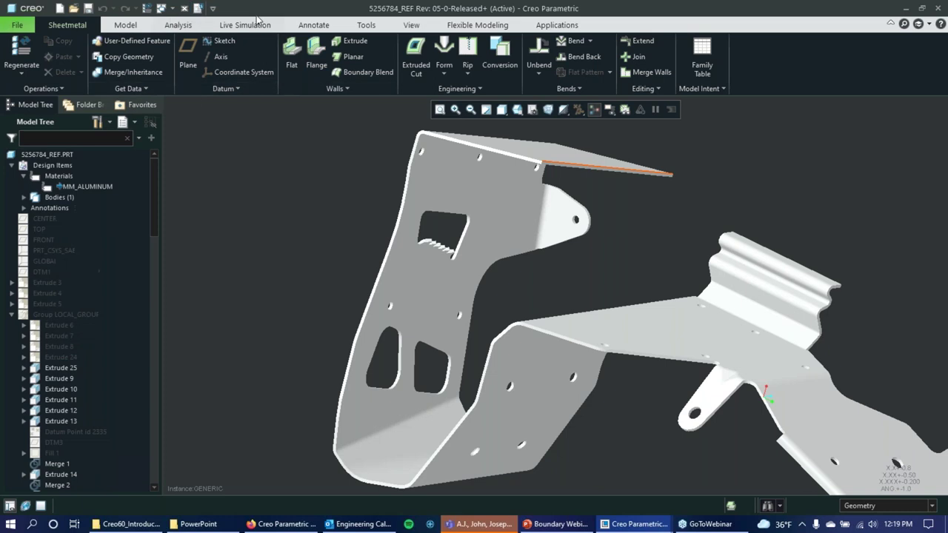
- Open the Parameters dialog for the 5256784_REF part and maximize it to show more rows
{"action": "left_click", "coordinate": [367, 25]}
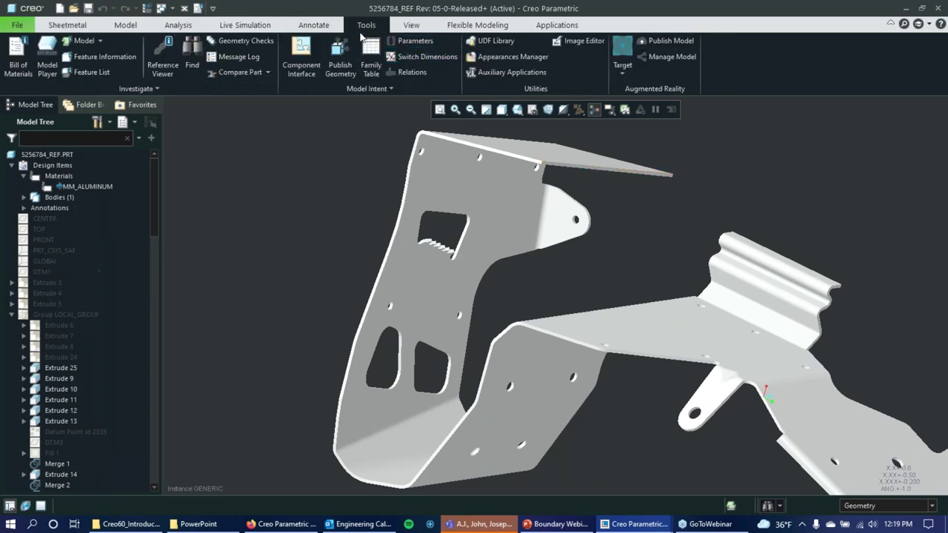
{"action": "left_click", "coordinate": [411, 41]}
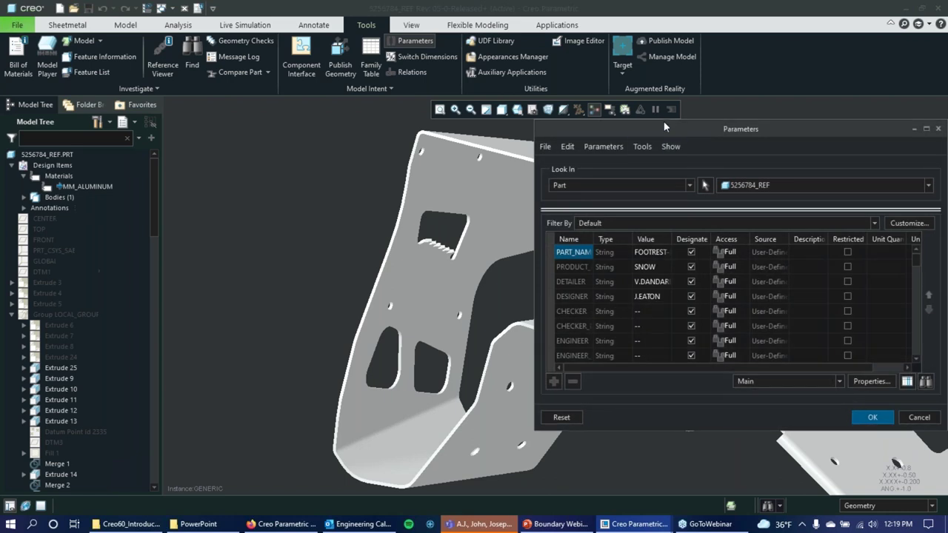
{"action": "left_click_drag", "start_coordinate": [568, 129], "coordinate": [303, 105]}
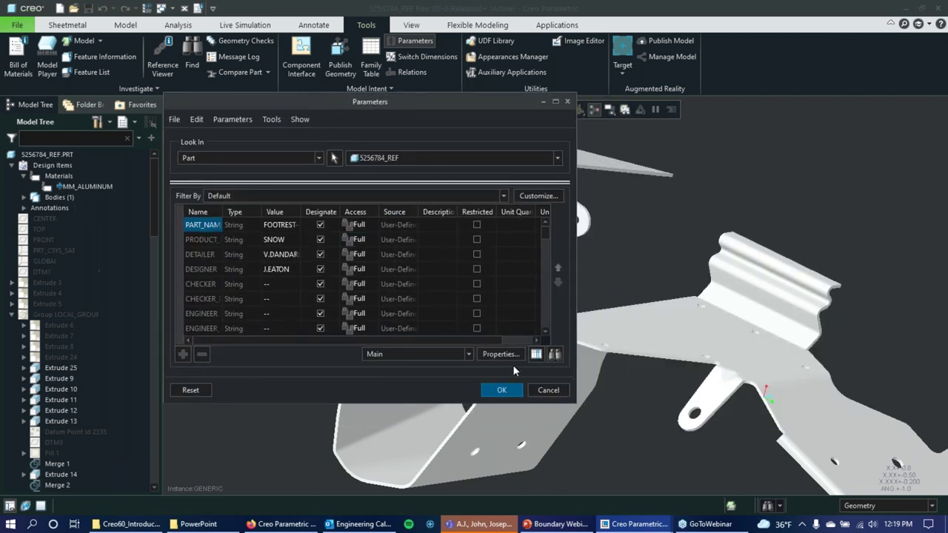
{"action": "left_click_drag", "start_coordinate": [576, 370], "coordinate": [894, 359]}
{"action": "left_click_drag", "start_coordinate": [524, 124], "coordinate": [662, 58]}
{"action": "double_click", "coordinate": [668, 53]}
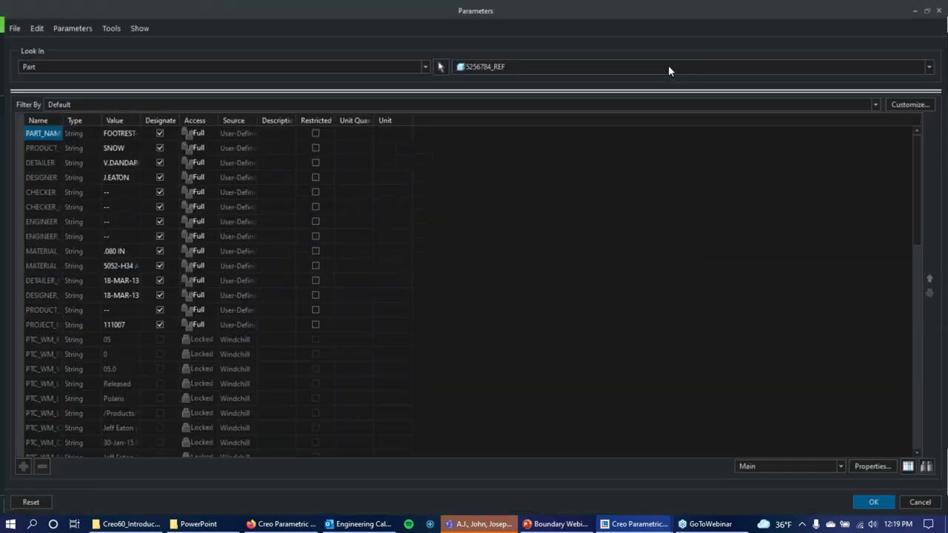
- Check the object types available for parameter lookup and scan the part-level parameter list for sheetmetal entries
{"action": "left_click", "coordinate": [424, 68]}
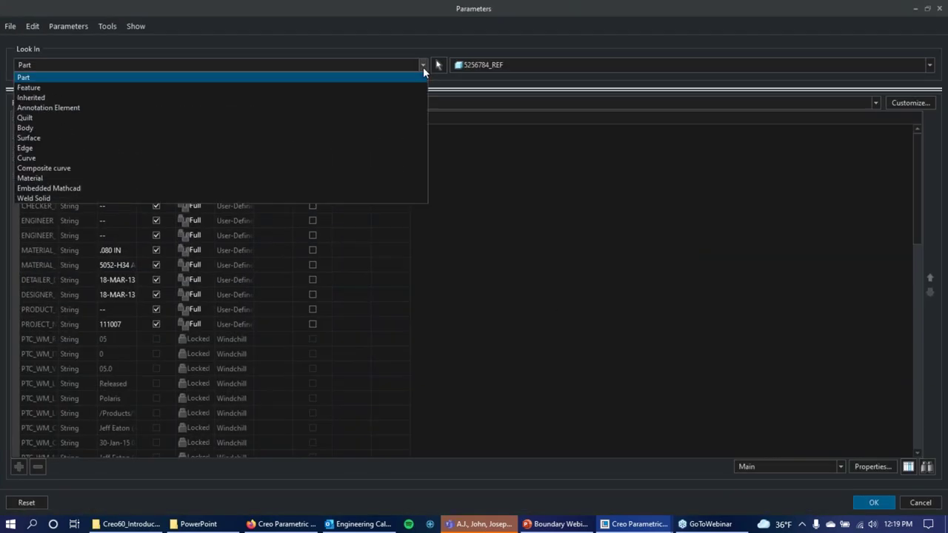
{"action": "left_click", "coordinate": [423, 67]}
{"action": "scroll", "coordinate": [448, 225], "scroll_direction": "down", "scroll_amount": 5}
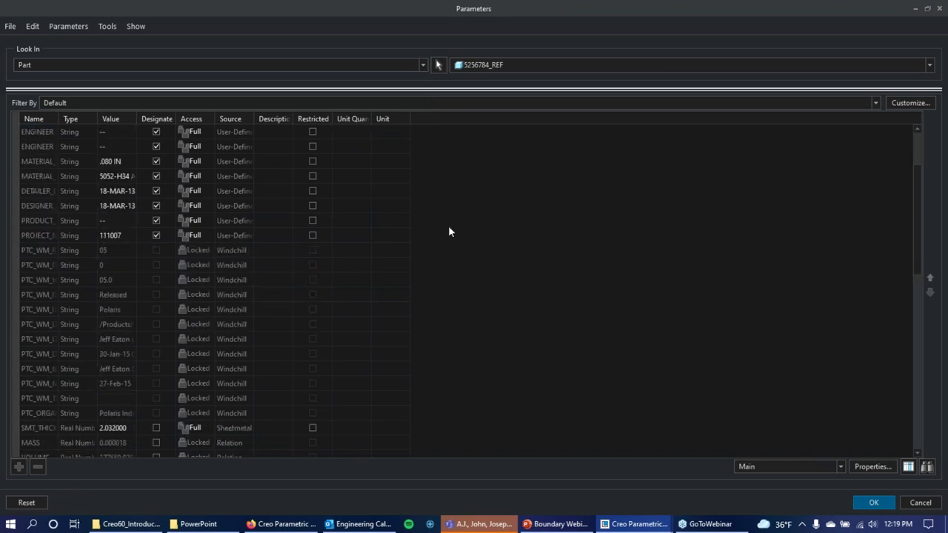
{"action": "scroll", "coordinate": [448, 227], "scroll_direction": "down", "scroll_amount": 8}
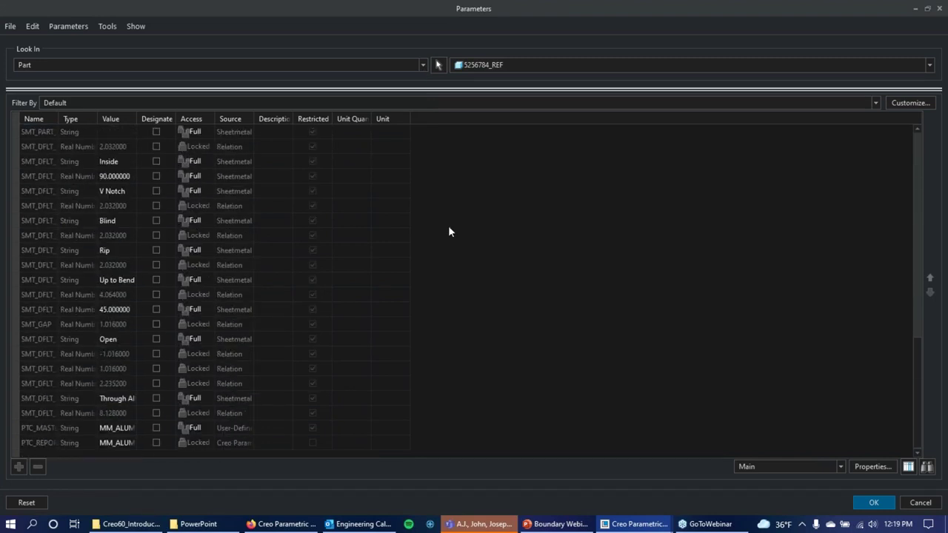
{"action": "scroll", "coordinate": [448, 227], "scroll_direction": "up", "scroll_amount": 13}
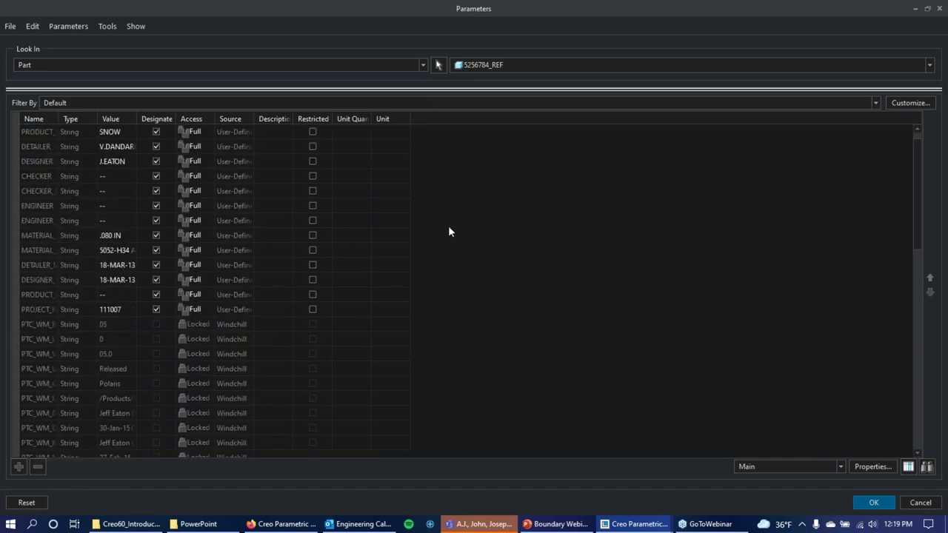
- Verify the parameter name SMT_PART_BEND_ALLOW_FACTOR_TYPE on the Creo help page and return to the Parameters dialog
{"action": "left_click", "coordinate": [281, 524]}
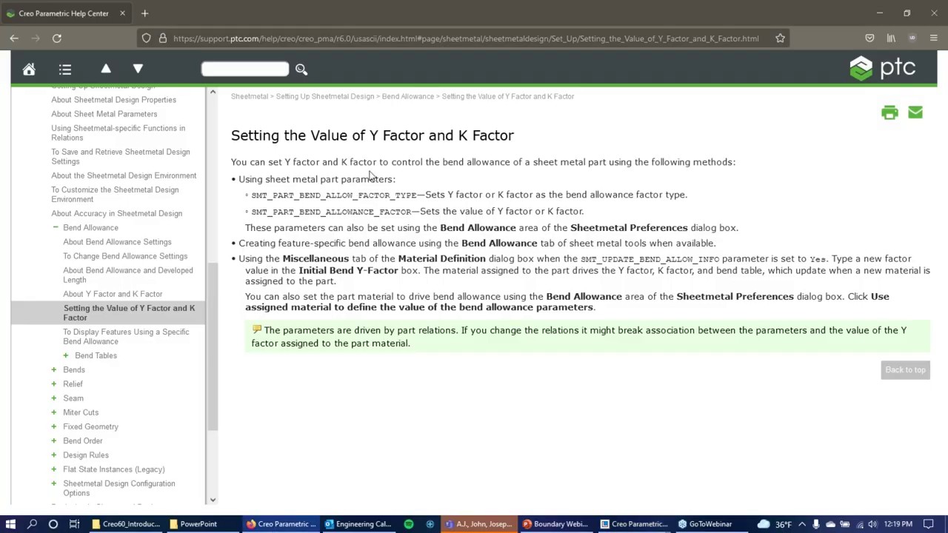
{"action": "left_click_drag", "start_coordinate": [263, 179], "coordinate": [419, 162]}
{"action": "left_click_drag", "start_coordinate": [426, 194], "coordinate": [667, 186]}
{"action": "left_click", "coordinate": [657, 194]}
{"action": "left_click_drag", "start_coordinate": [252, 196], "coordinate": [416, 195]}
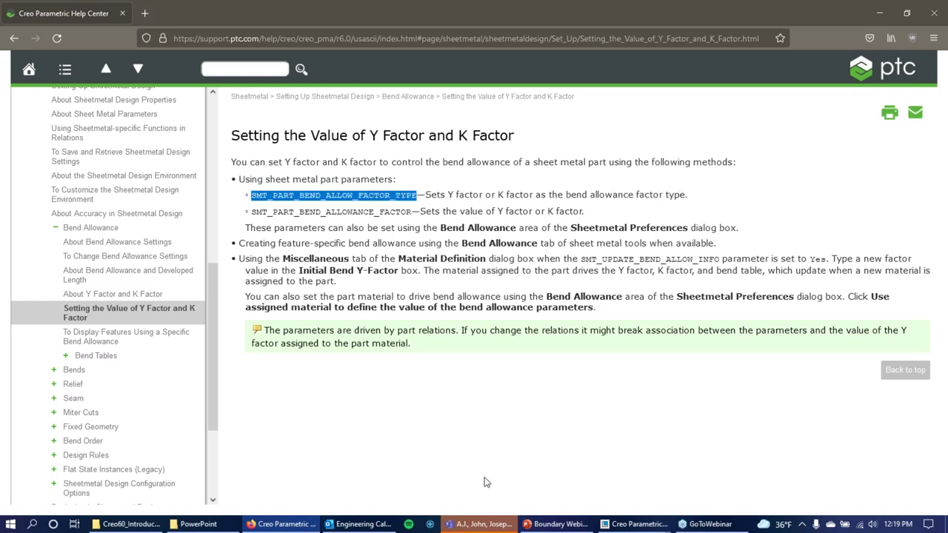
{"action": "mouse_move", "coordinate": [292, 530]}
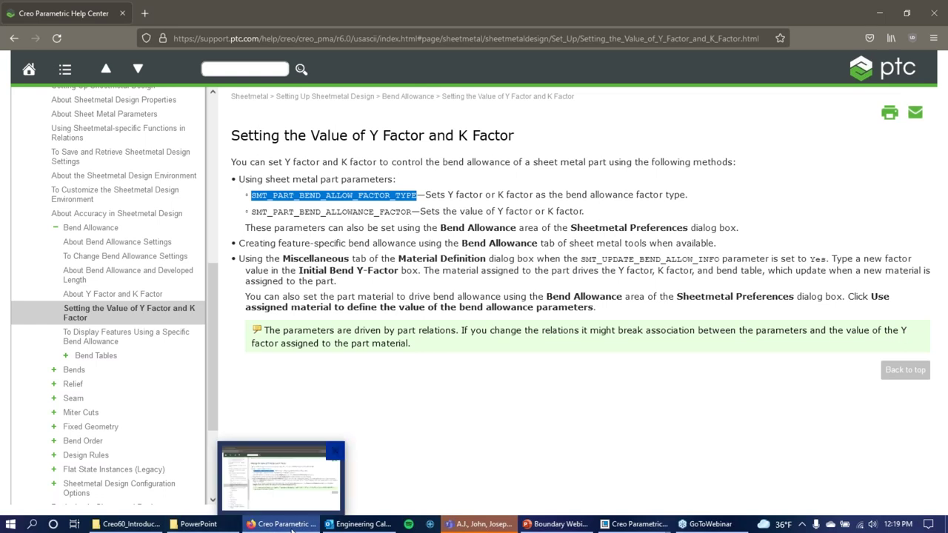
{"action": "left_click", "coordinate": [292, 529]}
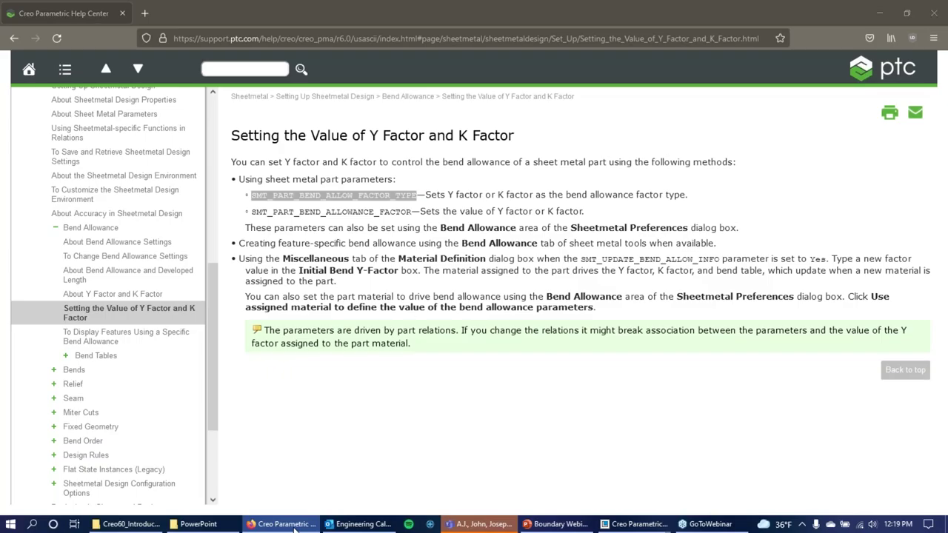
{"action": "left_click", "coordinate": [293, 529]}
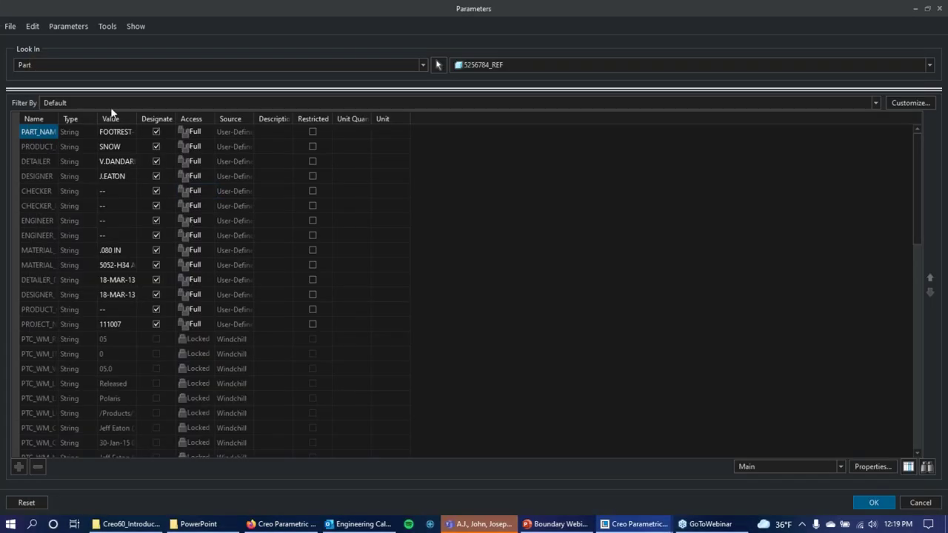
- Widen the Name column to show full parameter names and locate SMT_PART_BEND_ALLOWANCE_FACTOR in the list
{"action": "left_click_drag", "start_coordinate": [59, 118], "coordinate": [240, 119]}
{"action": "scroll", "coordinate": [110, 216], "scroll_direction": "down", "scroll_amount": 5}
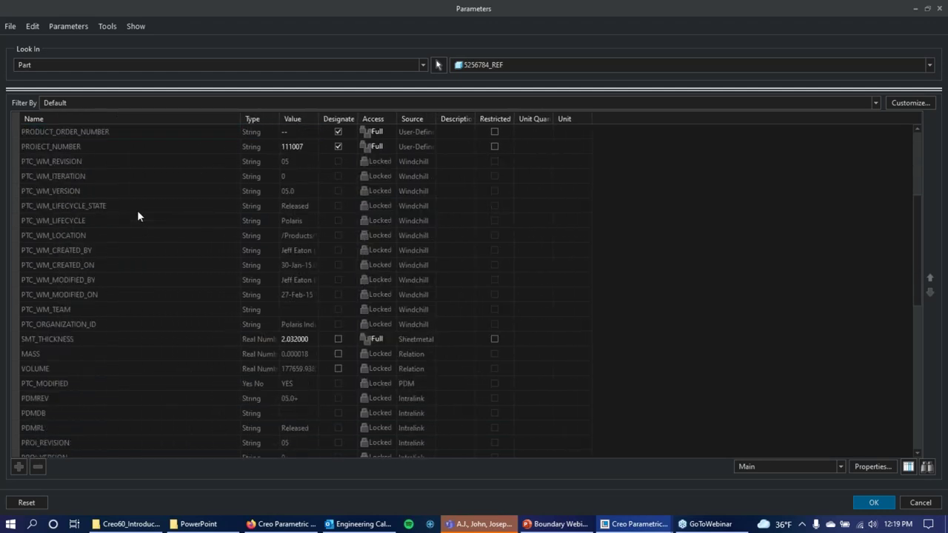
{"action": "scroll", "coordinate": [155, 210], "scroll_direction": "down", "scroll_amount": 5}
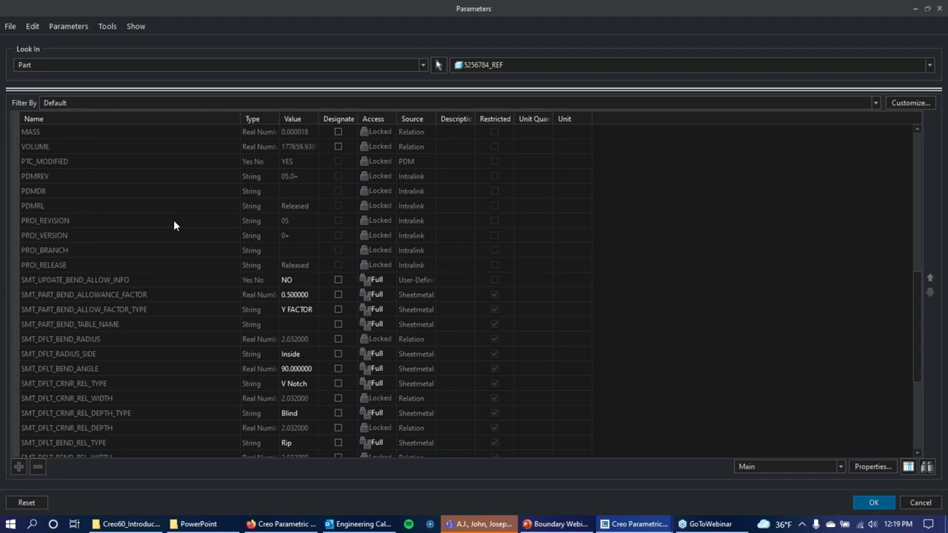
{"action": "left_click", "coordinate": [154, 249]}
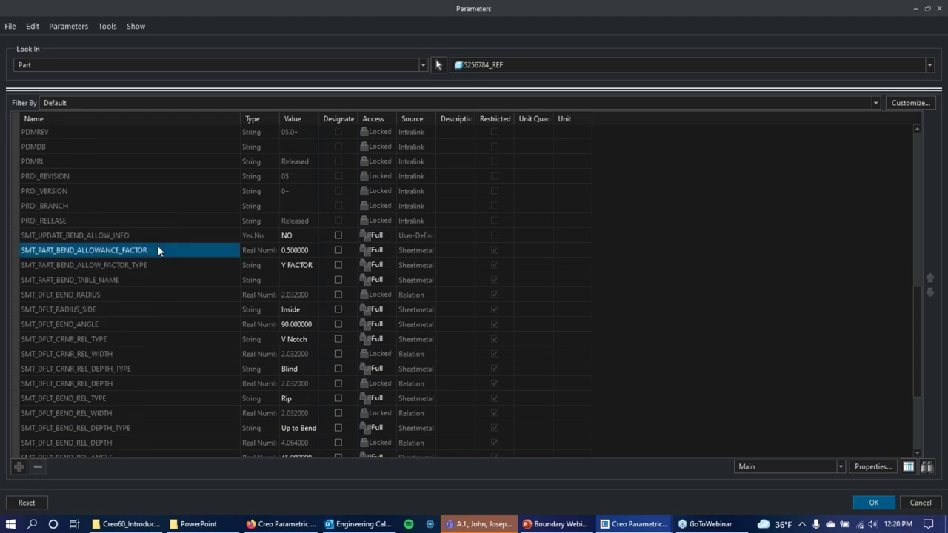
- Try K FACTOR for SMT_PART_BEND_ALLOW_FACTOR_TYPE, restore Y FACTOR, and open the SMT_PART_BEND_ALLOWANCE_FACTOR value for editing
{"action": "left_click", "coordinate": [292, 265]}
{"action": "left_click", "coordinate": [311, 264]}
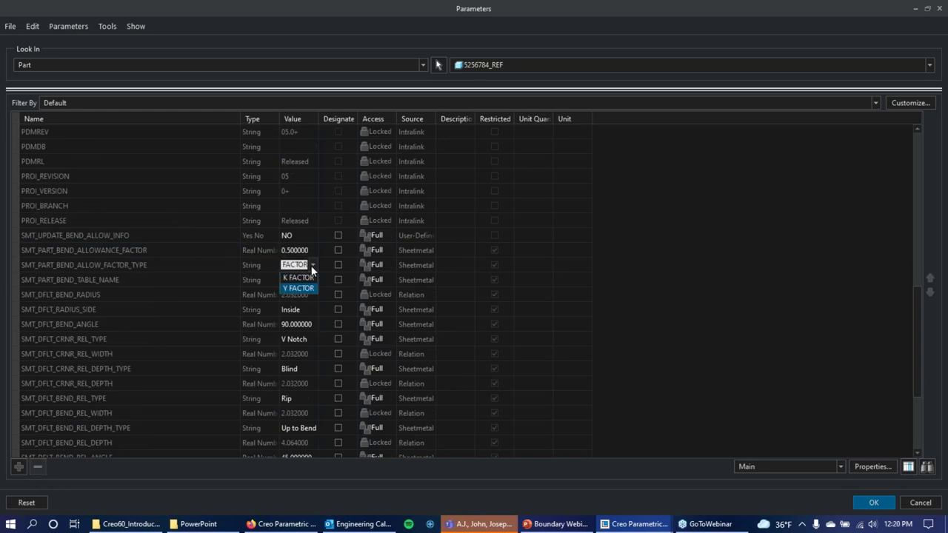
{"action": "left_click", "coordinate": [296, 276]}
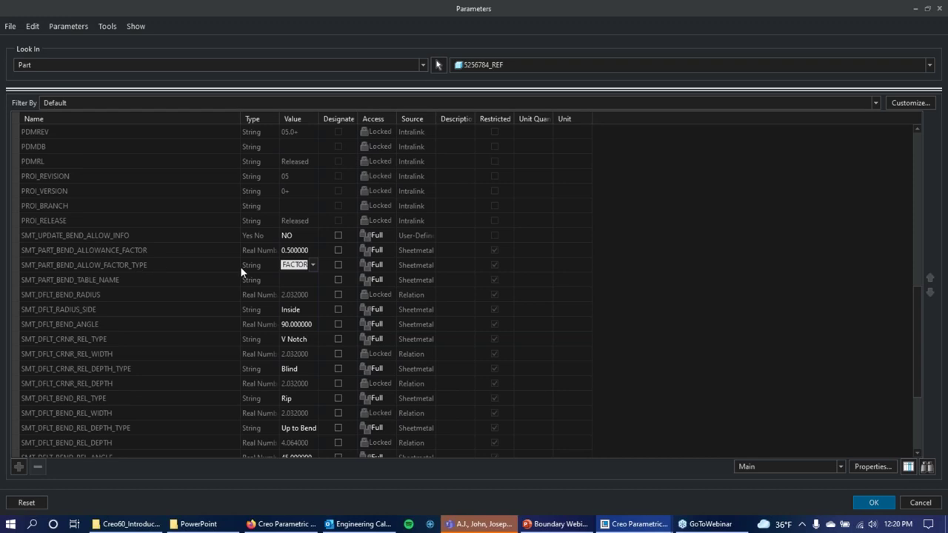
{"action": "left_click", "coordinate": [299, 250]}
{"action": "left_click", "coordinate": [312, 264]}
{"action": "left_click", "coordinate": [313, 263]}
{"action": "left_click", "coordinate": [316, 265]}
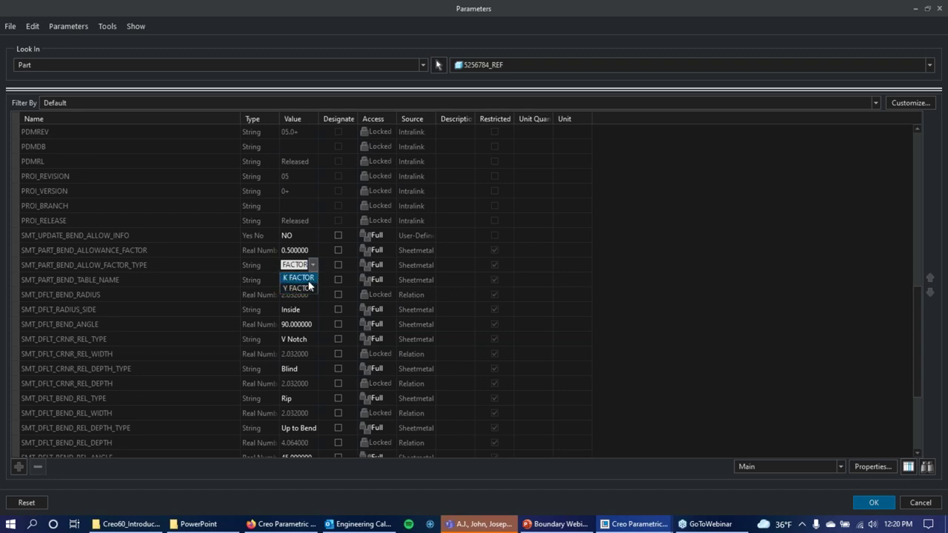
{"action": "left_click", "coordinate": [313, 265]}
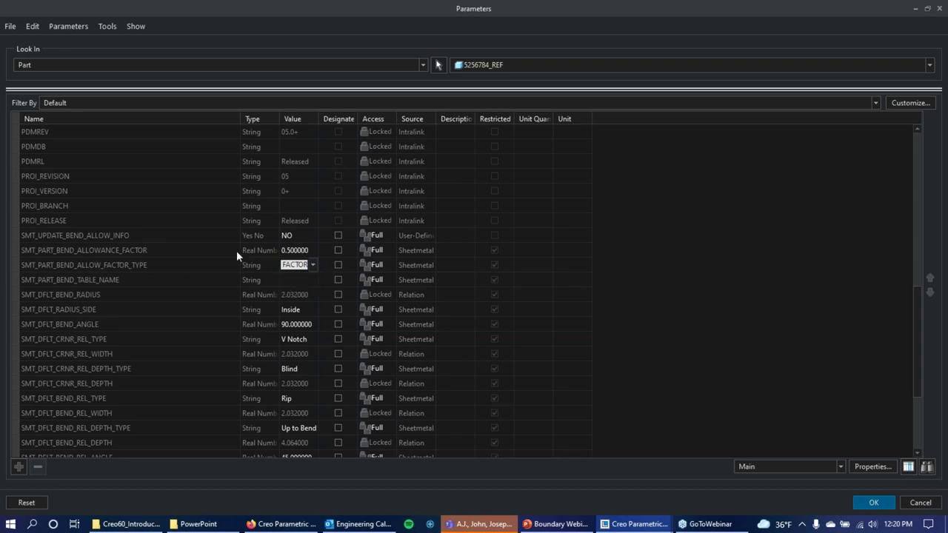
{"action": "left_click", "coordinate": [300, 251]}
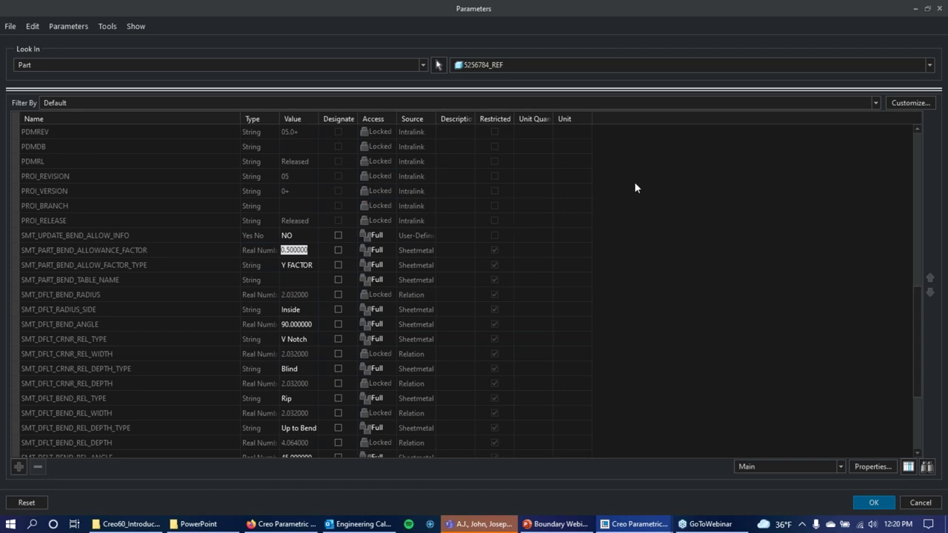
- Shrink the Parameters dialog to uncover the Parameters command, review the bend allowance parameters again, and close the dialog
{"action": "left_click_drag", "start_coordinate": [539, 6], "coordinate": [415, 43]}
{"action": "left_click_drag", "start_coordinate": [490, 43], "coordinate": [494, 115]}
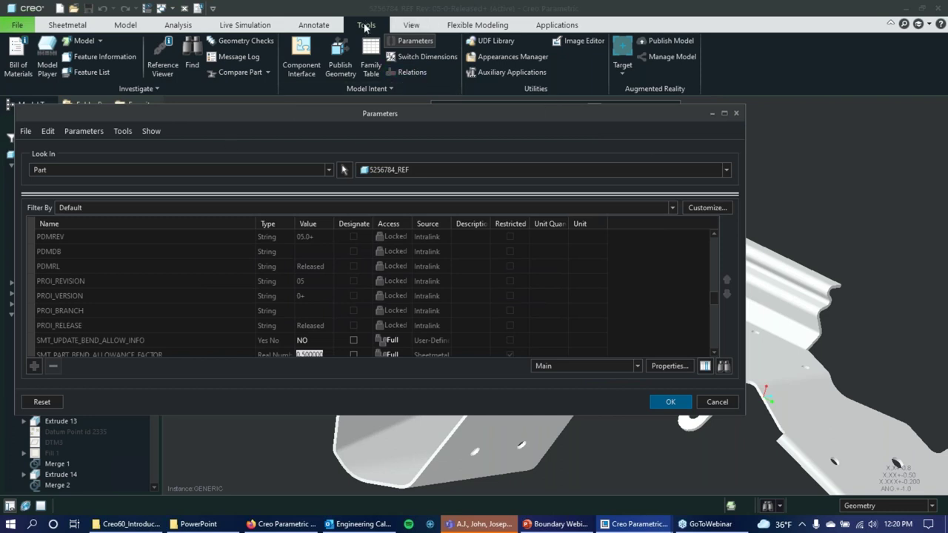
{"action": "scroll", "coordinate": [309, 289], "scroll_direction": "down", "scroll_amount": 2}
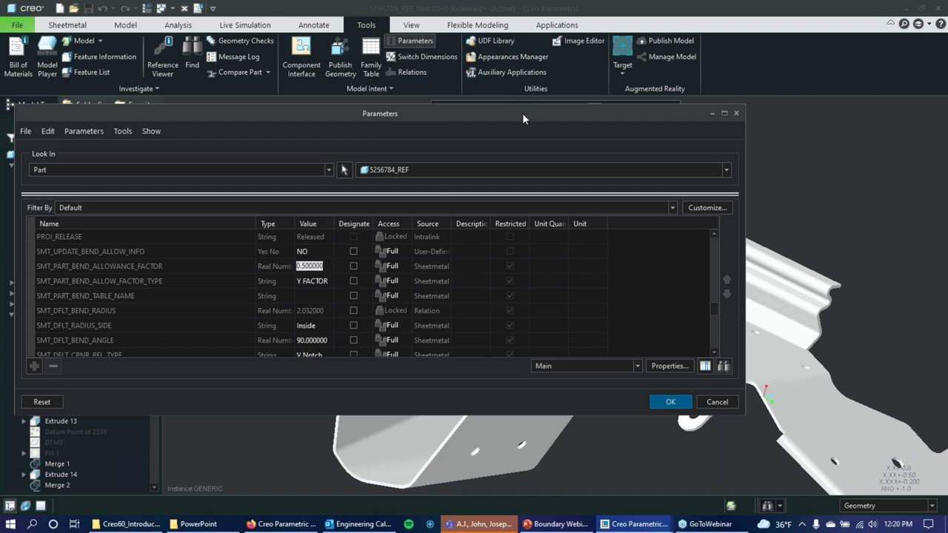
{"action": "left_click_drag", "start_coordinate": [522, 114], "coordinate": [462, 127]}
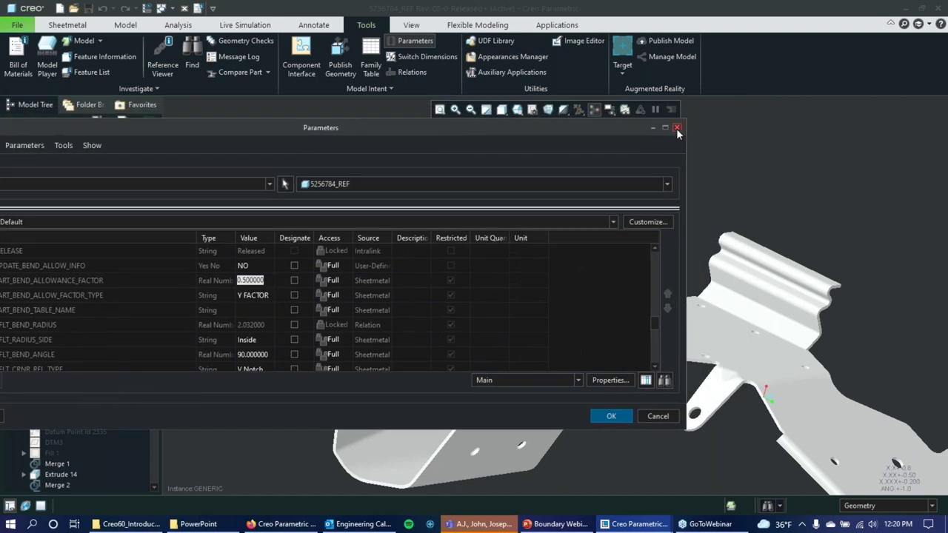
{"action": "left_click", "coordinate": [676, 127]}
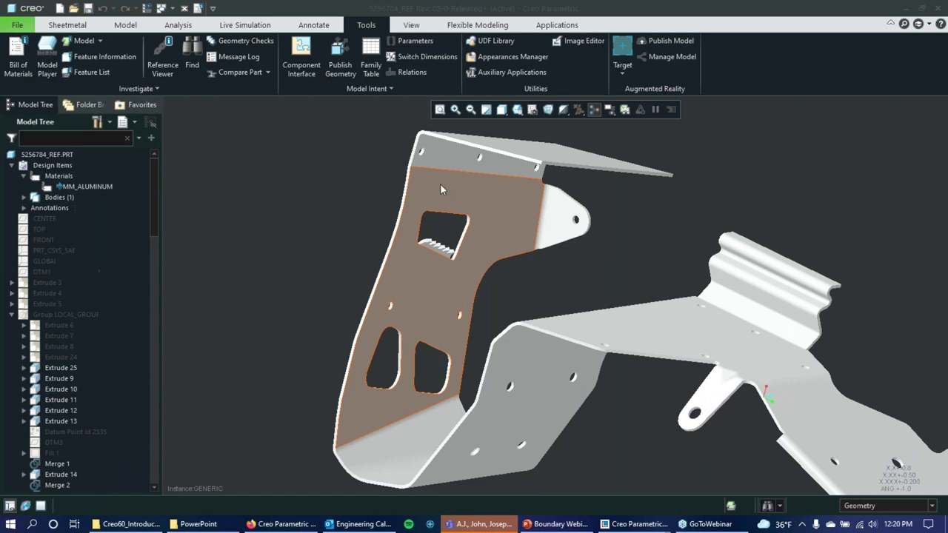
- Switch to the Boundary Webinar Sheet Metal presentation in PowerPoint and start the slide show from the Q&A slide
{"action": "left_click", "coordinate": [555, 523]}
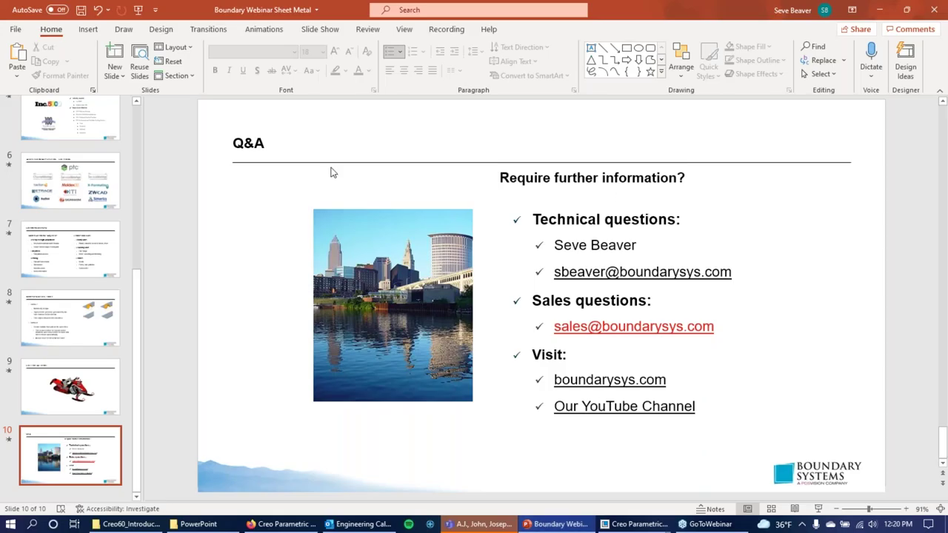
{"action": "left_click", "coordinate": [817, 509]}
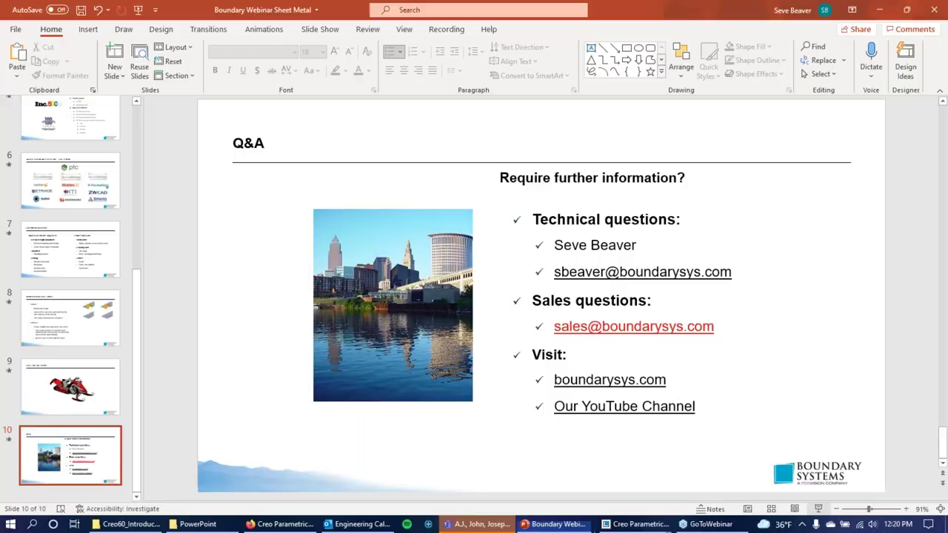